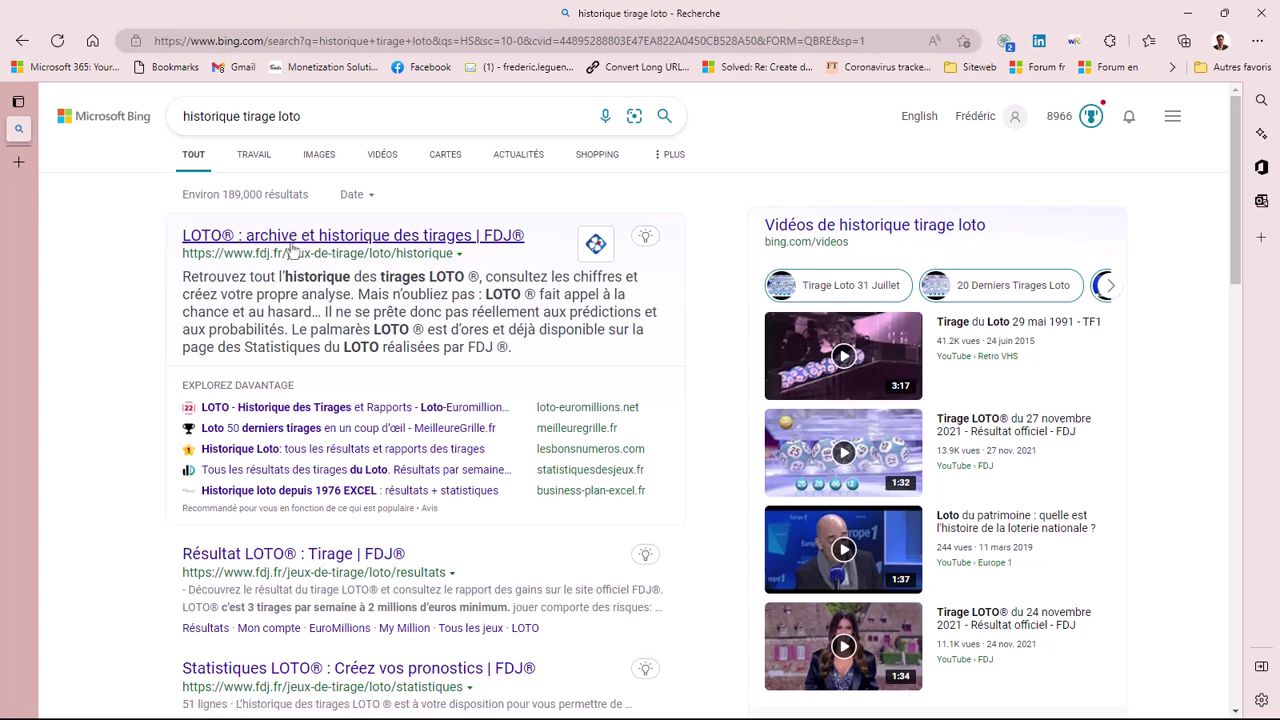
Open the FDJ LOTO archive and history page from the Bing results and scroll to the downloads.
{"action": "left_click", "coordinate": [290, 246]}
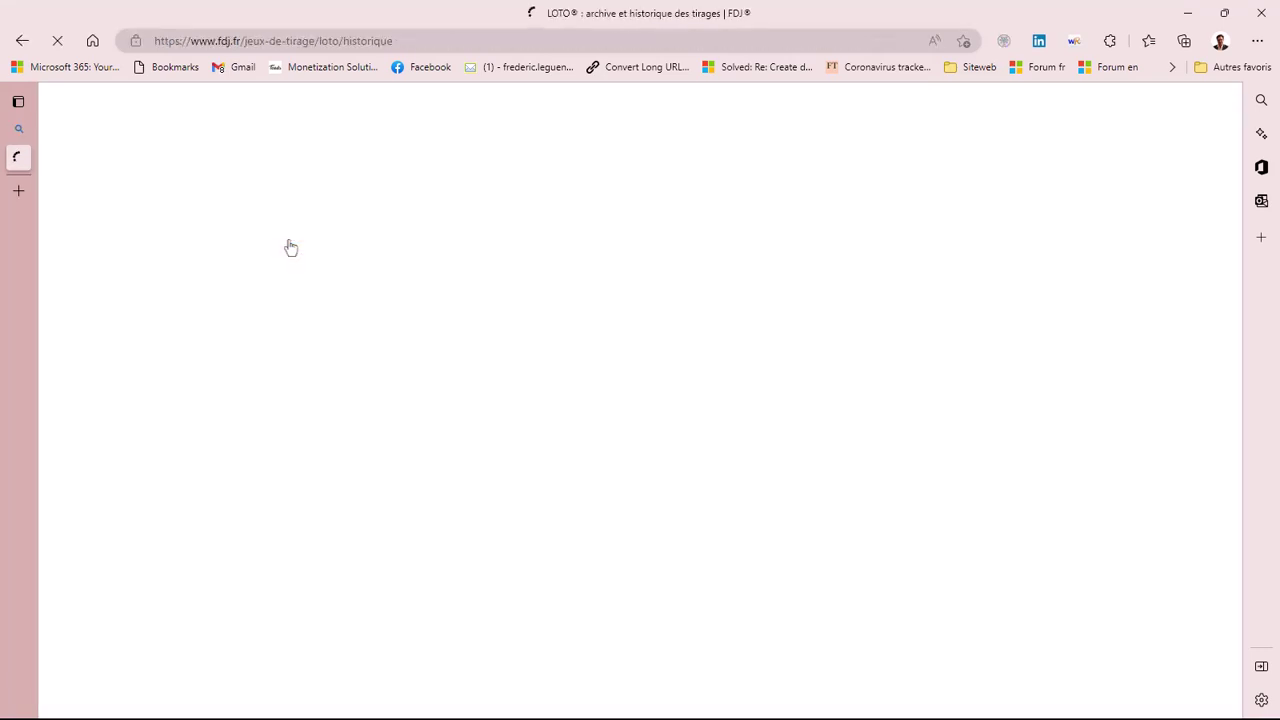
{"action": "scroll", "coordinate": [310, 330], "scroll_direction": "down", "scroll_amount": 3}
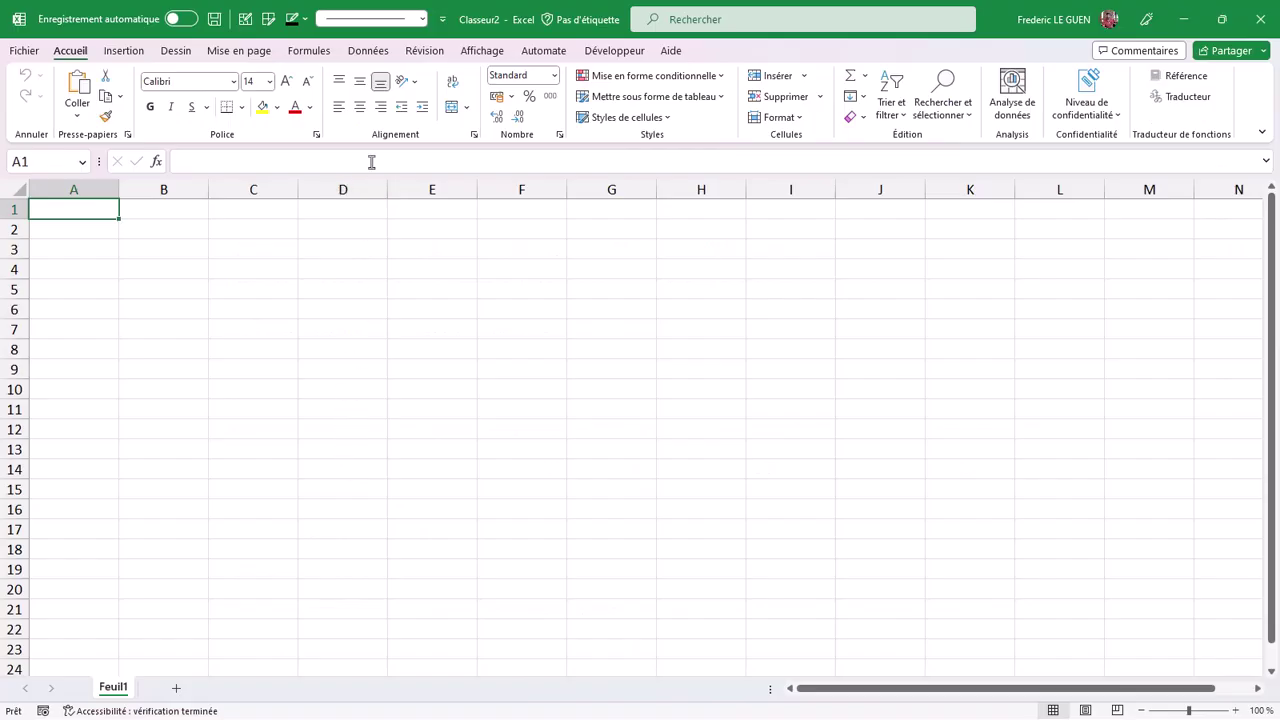
Import loto_201911.csv from the 20_Tirage Loto folder and open it in Power Query for transformation.
{"action": "left_click", "coordinate": [369, 51]}
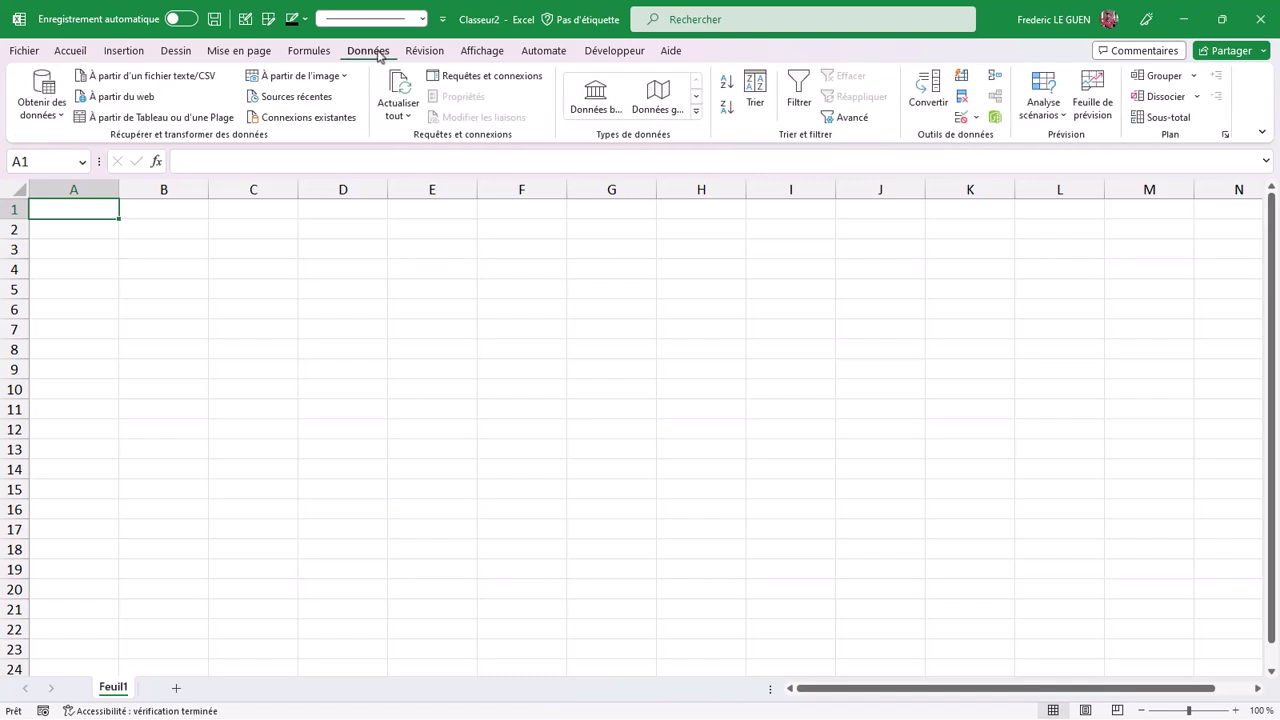
{"action": "left_click", "coordinate": [190, 83]}
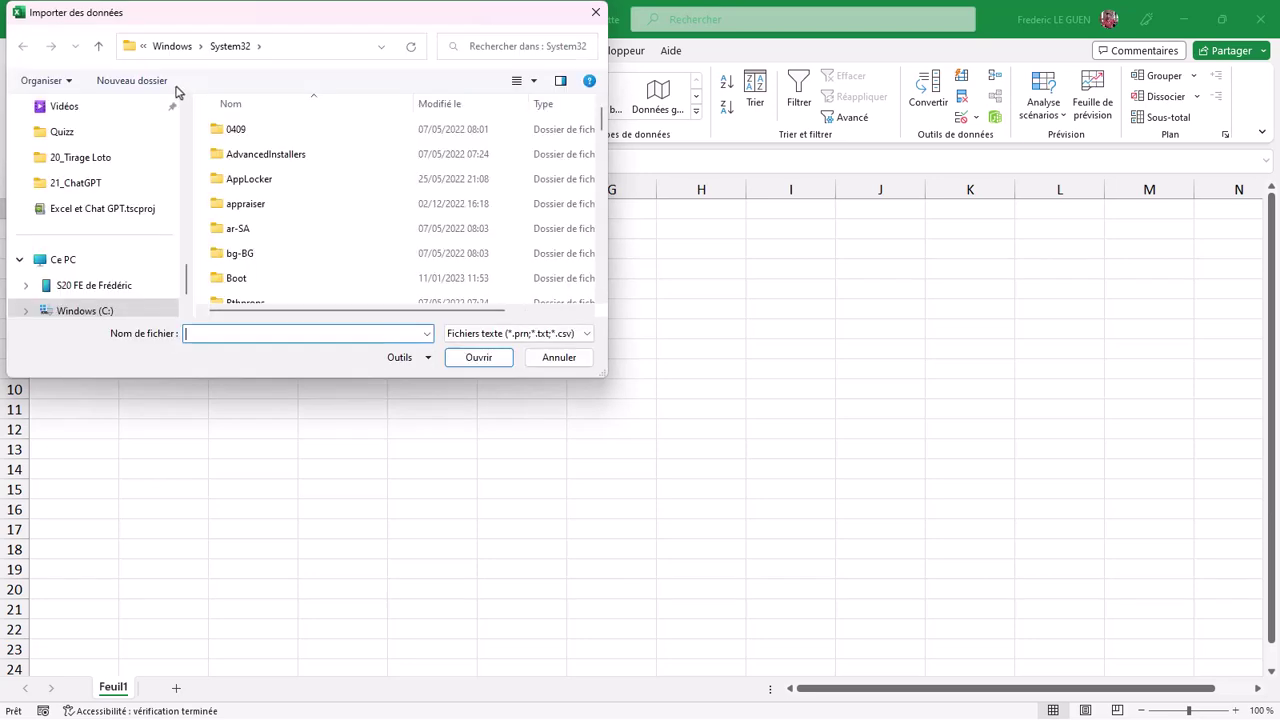
{"action": "left_click", "coordinate": [100, 160]}
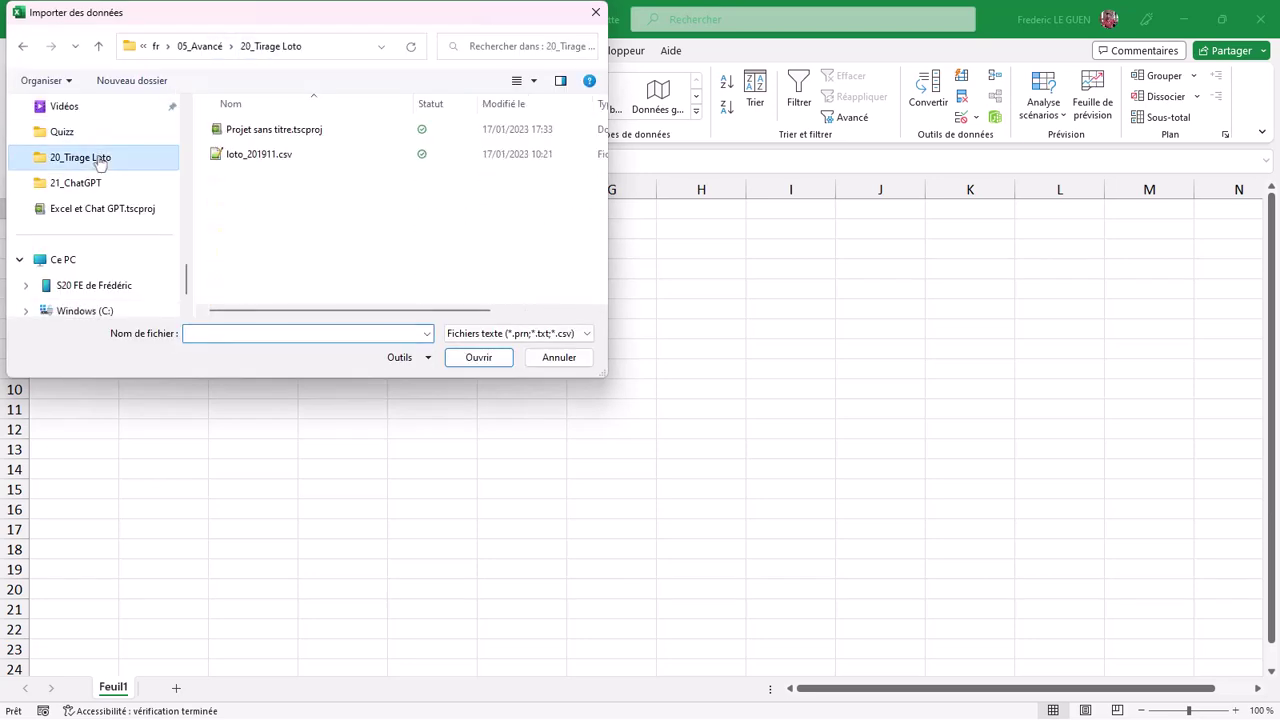
{"action": "left_click", "coordinate": [243, 157]}
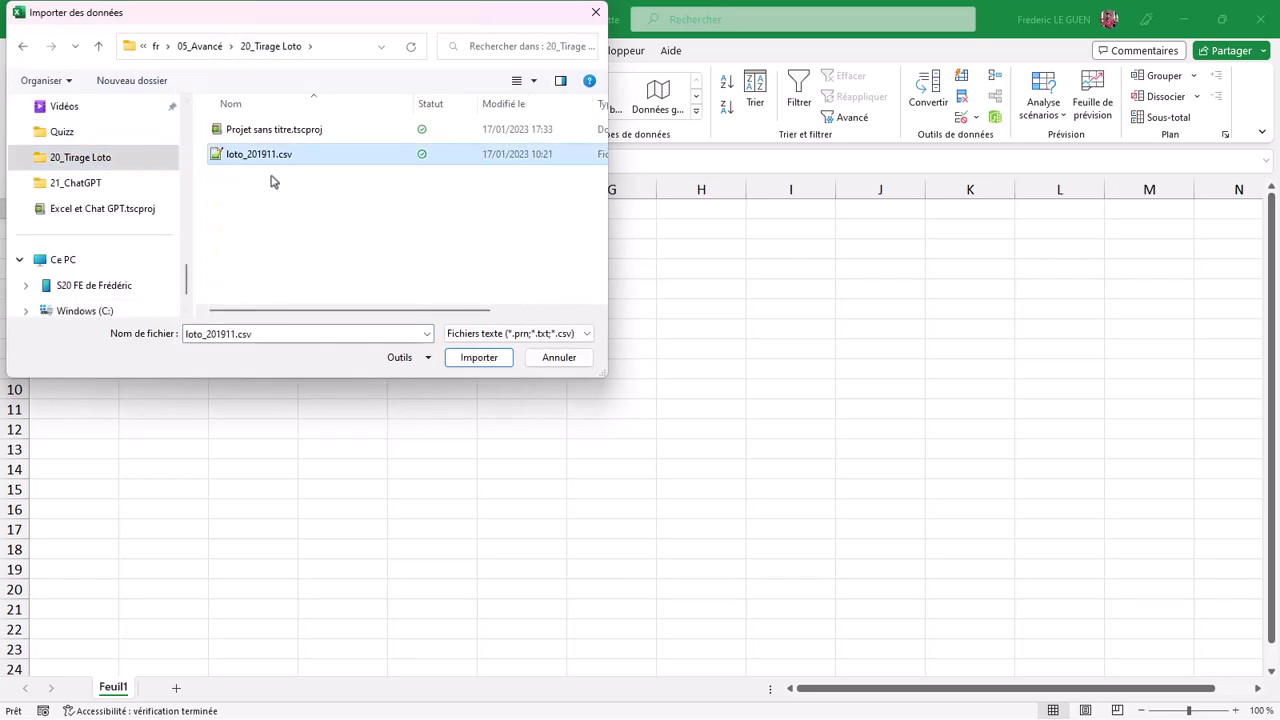
{"action": "left_click", "coordinate": [479, 358]}
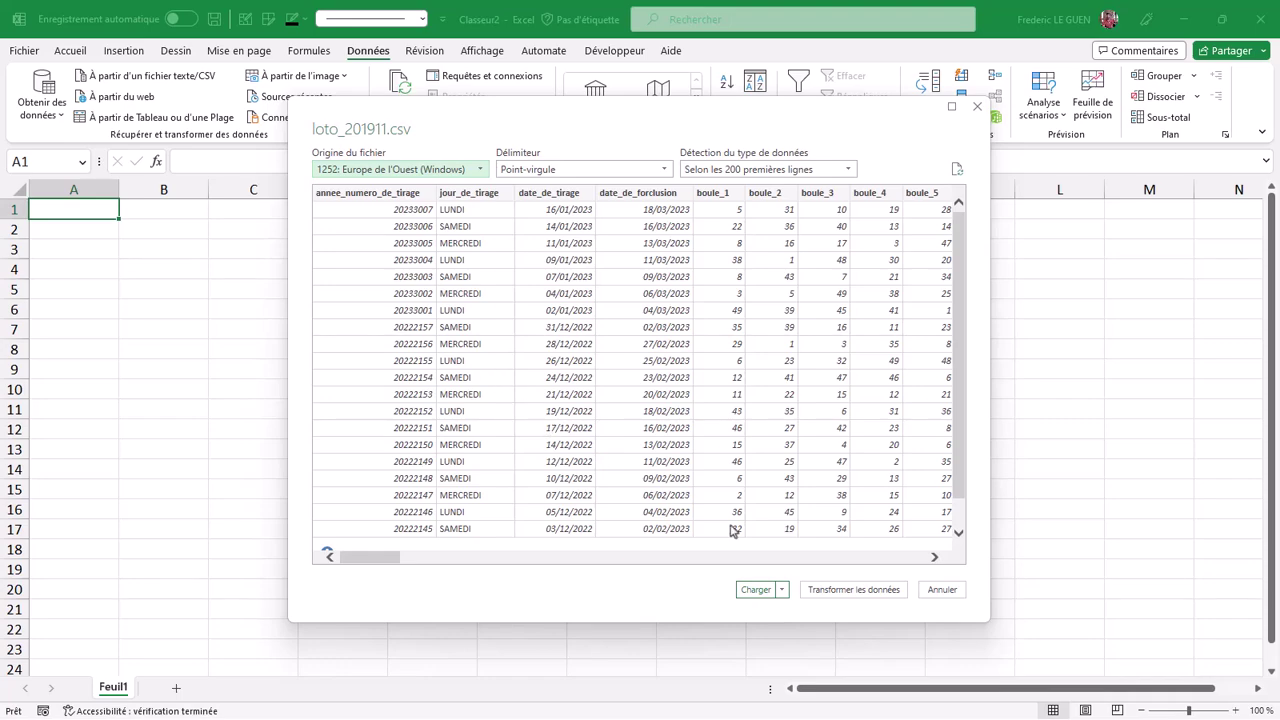
{"action": "left_click", "coordinate": [854, 592]}
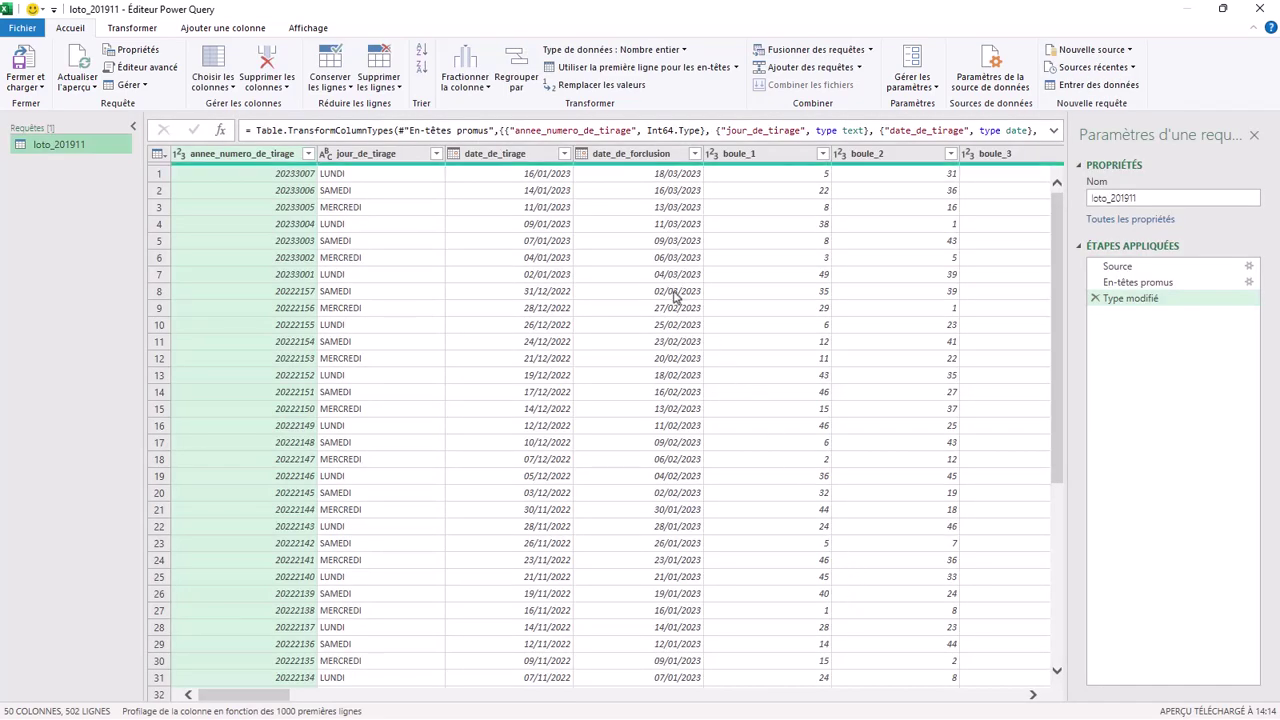
Select the date_de_tirage, boule_1 to boule_5 and numero_chance columns.
{"action": "left_click", "coordinate": [534, 158]}
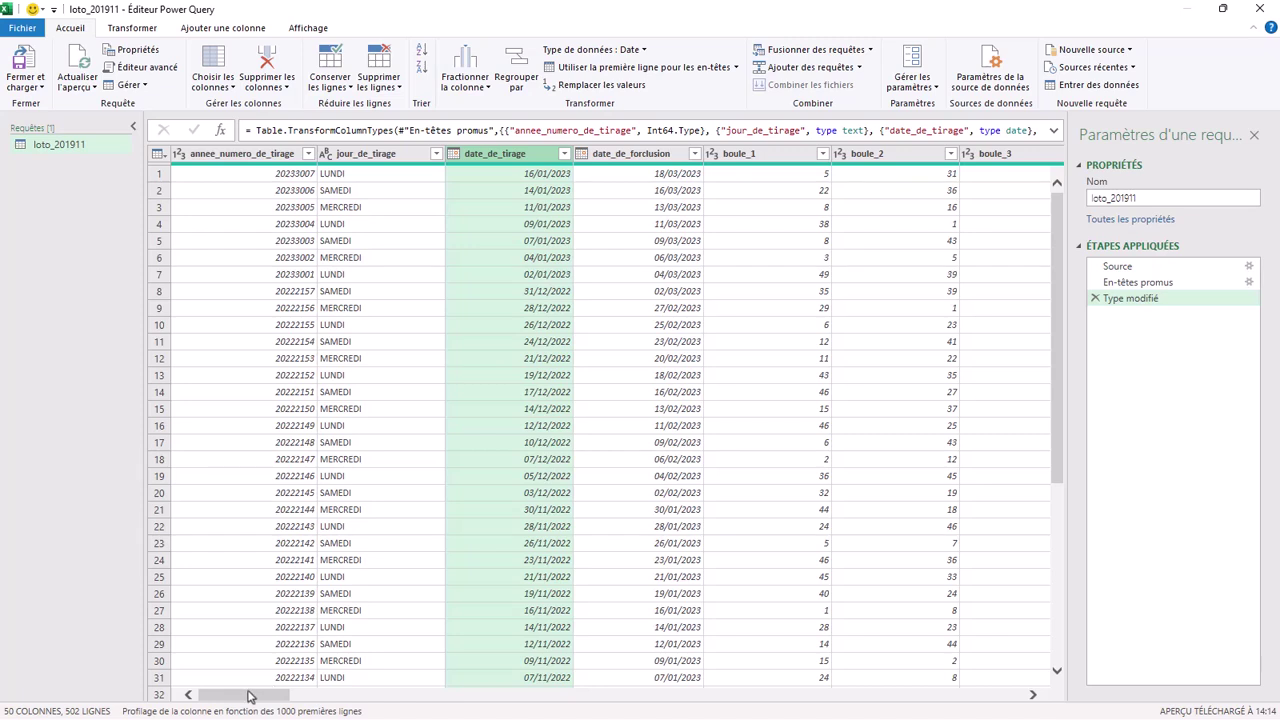
{"action": "left_click_drag", "start_coordinate": [250, 697], "coordinate": [289, 697]}
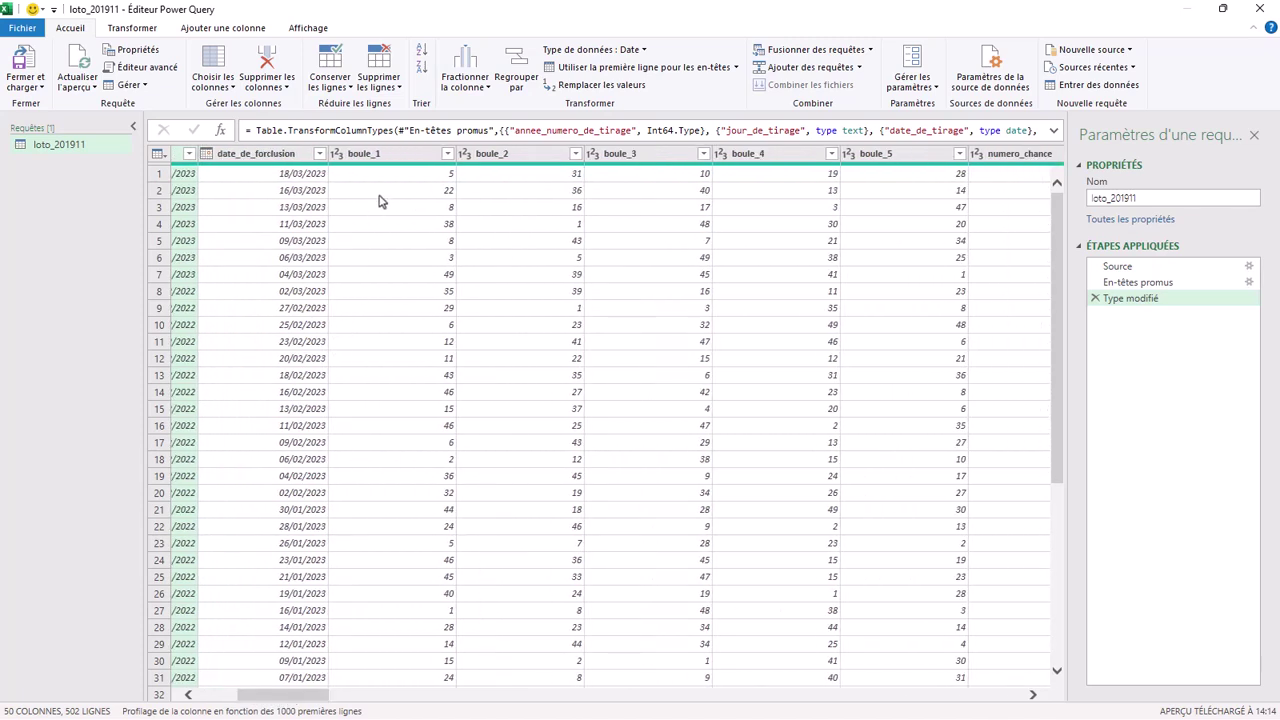
{"action": "left_click", "coordinate": [393, 160]}
{"action": "left_click", "coordinate": [545, 155], "text": "shift"}
{"action": "left_click", "coordinate": [660, 157], "text": "shift"}
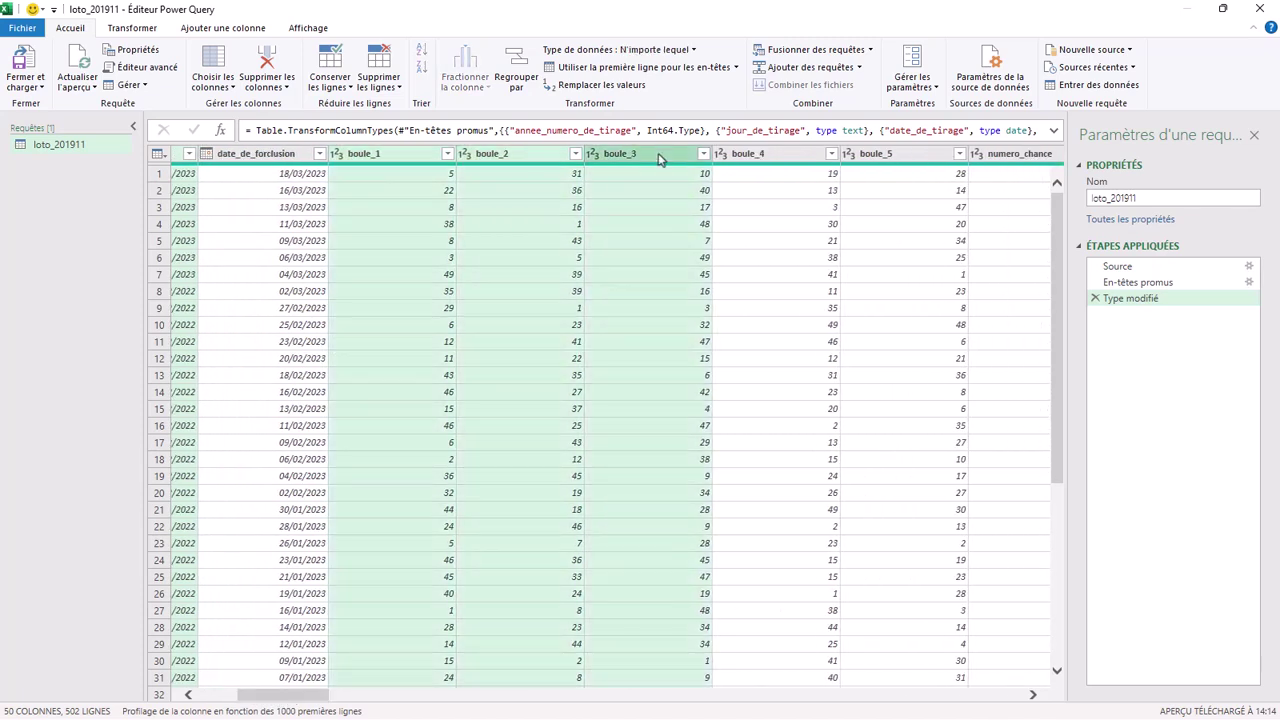
{"action": "left_click", "coordinate": [780, 157], "text": "shift"}
{"action": "left_click", "coordinate": [905, 160], "text": "shift"}
{"action": "left_click", "coordinate": [1010, 158], "text": "shift"}
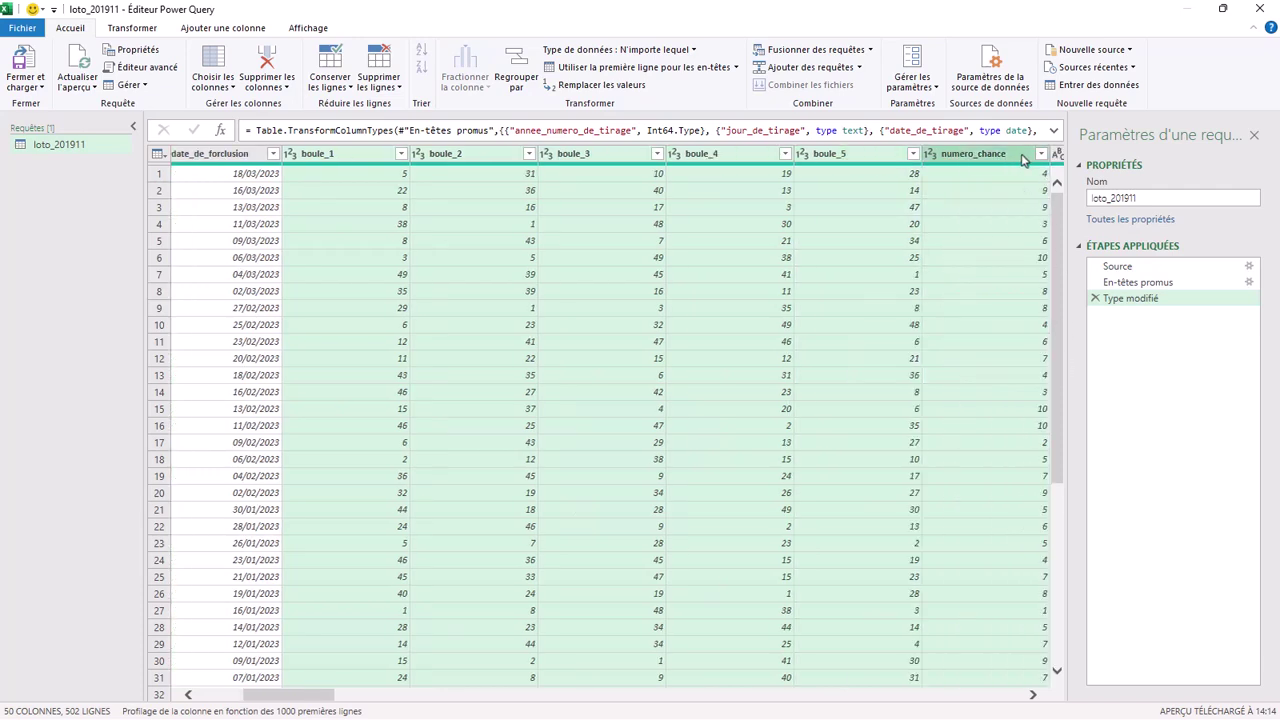
Remove all other columns and load the result as the loto_201911 table.
{"action": "right_click", "coordinate": [1022, 160]}
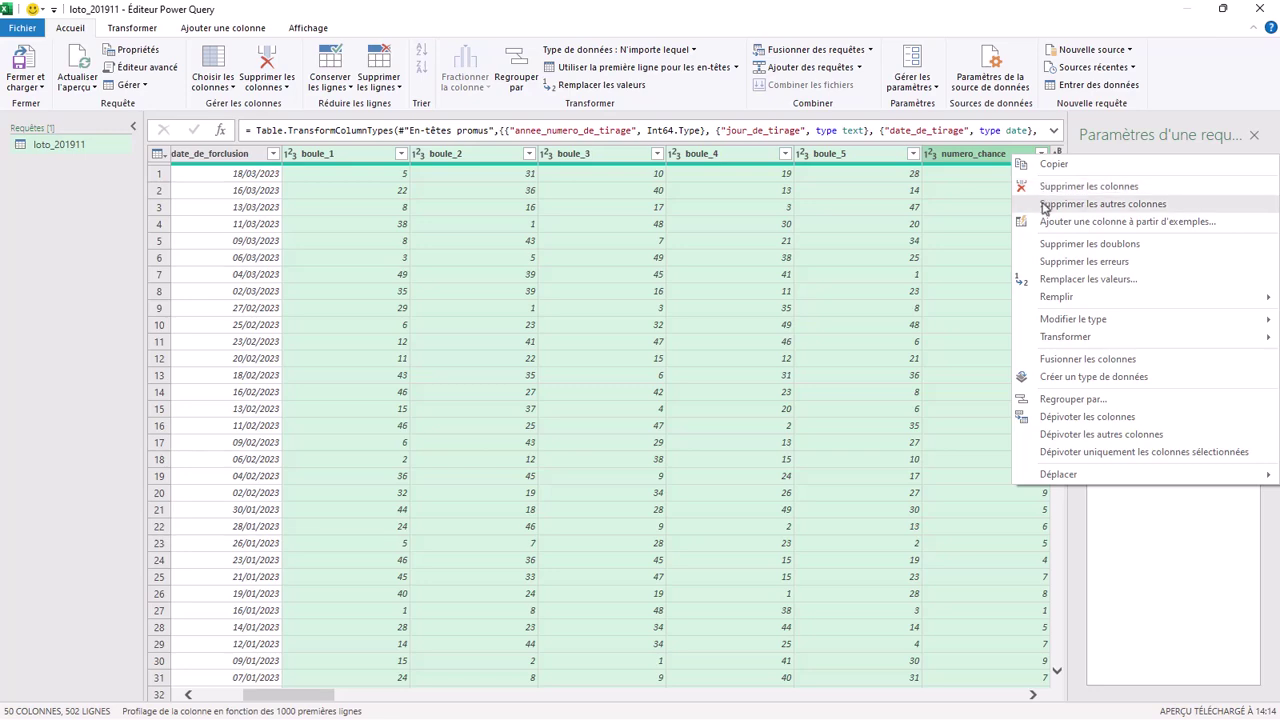
{"action": "left_click", "coordinate": [1042, 207]}
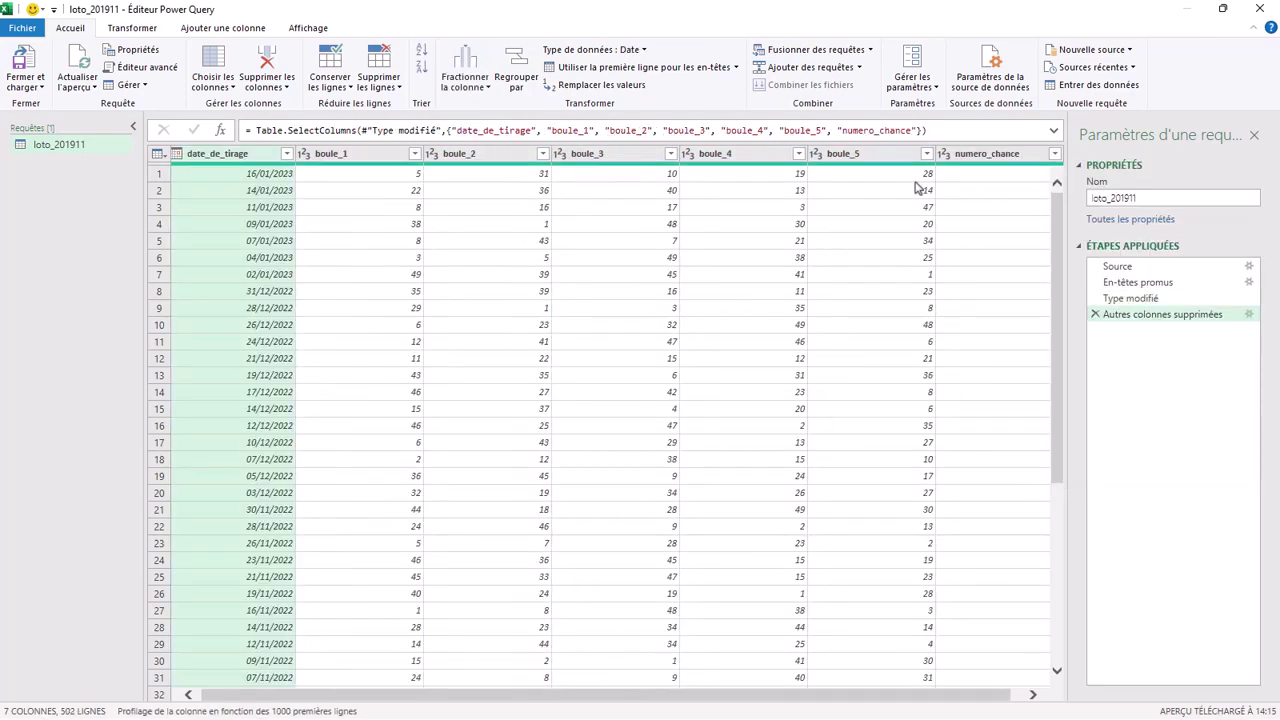
{"action": "left_click", "coordinate": [30, 62]}
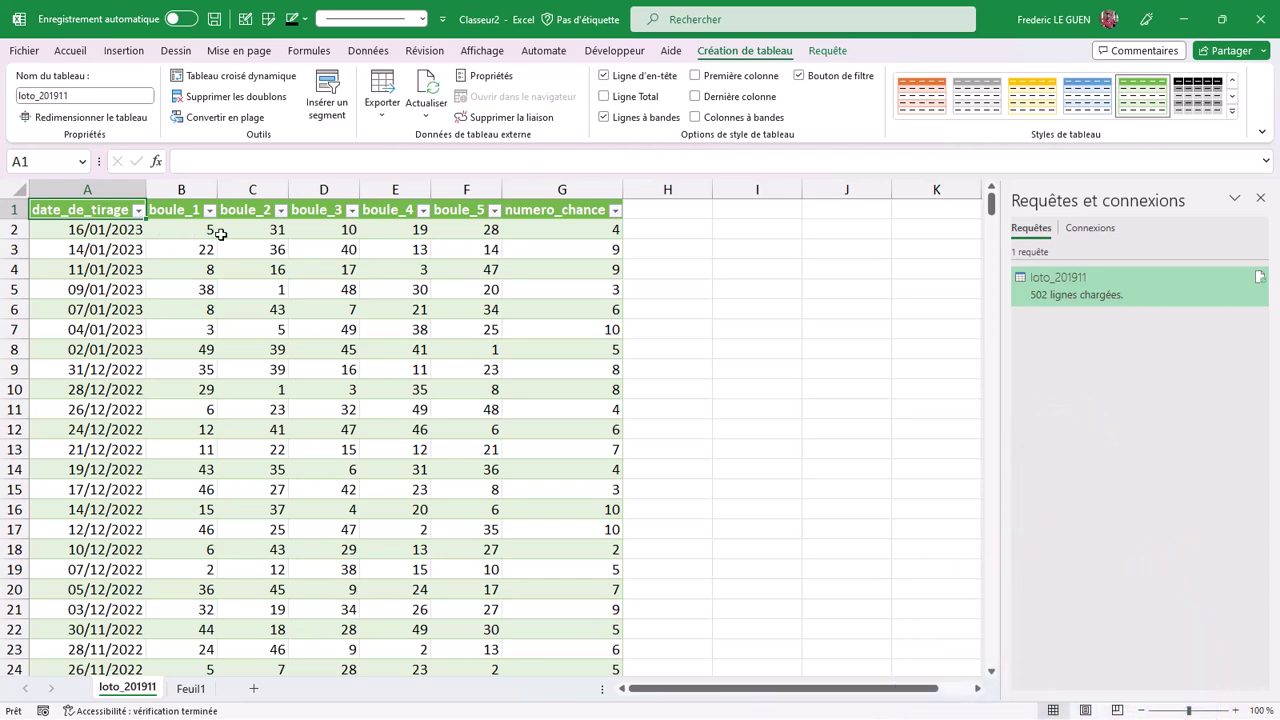
In I1, compute the highest drawn number, 49, with MAX over boule_1 to boule_5.
{"action": "left_click", "coordinate": [785, 207]}
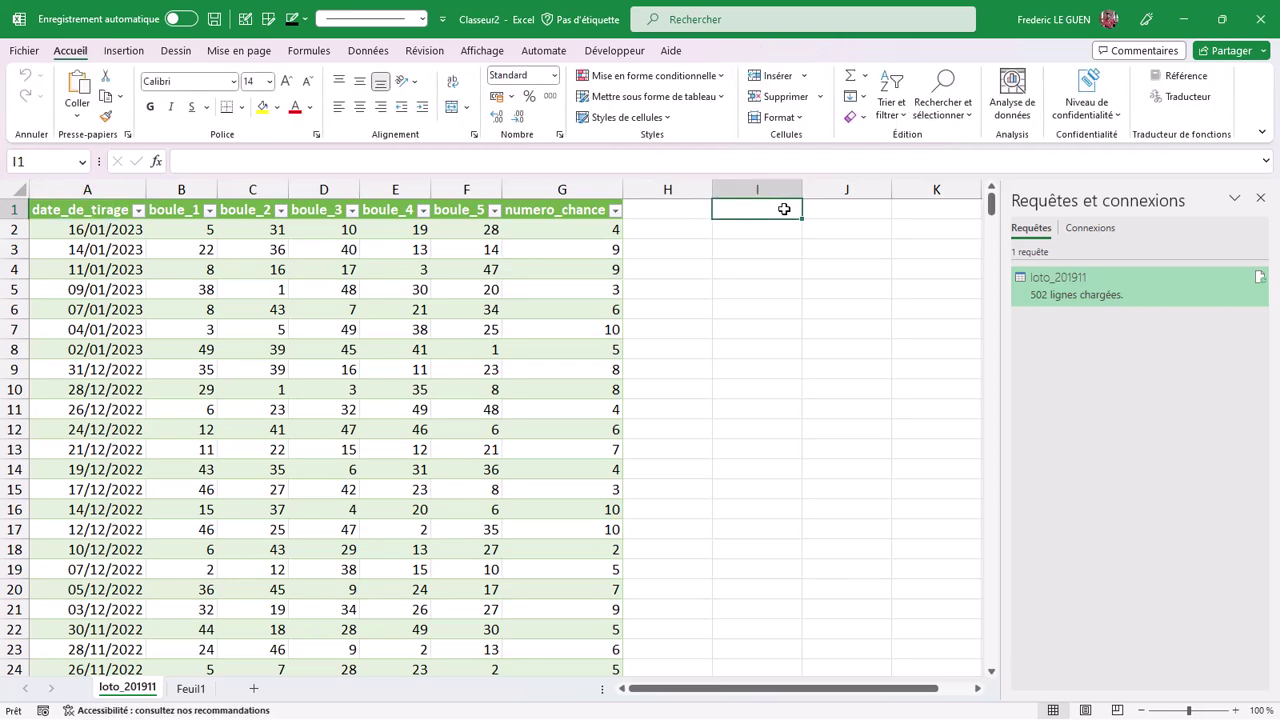
{"action": "type", "text": "=max"}
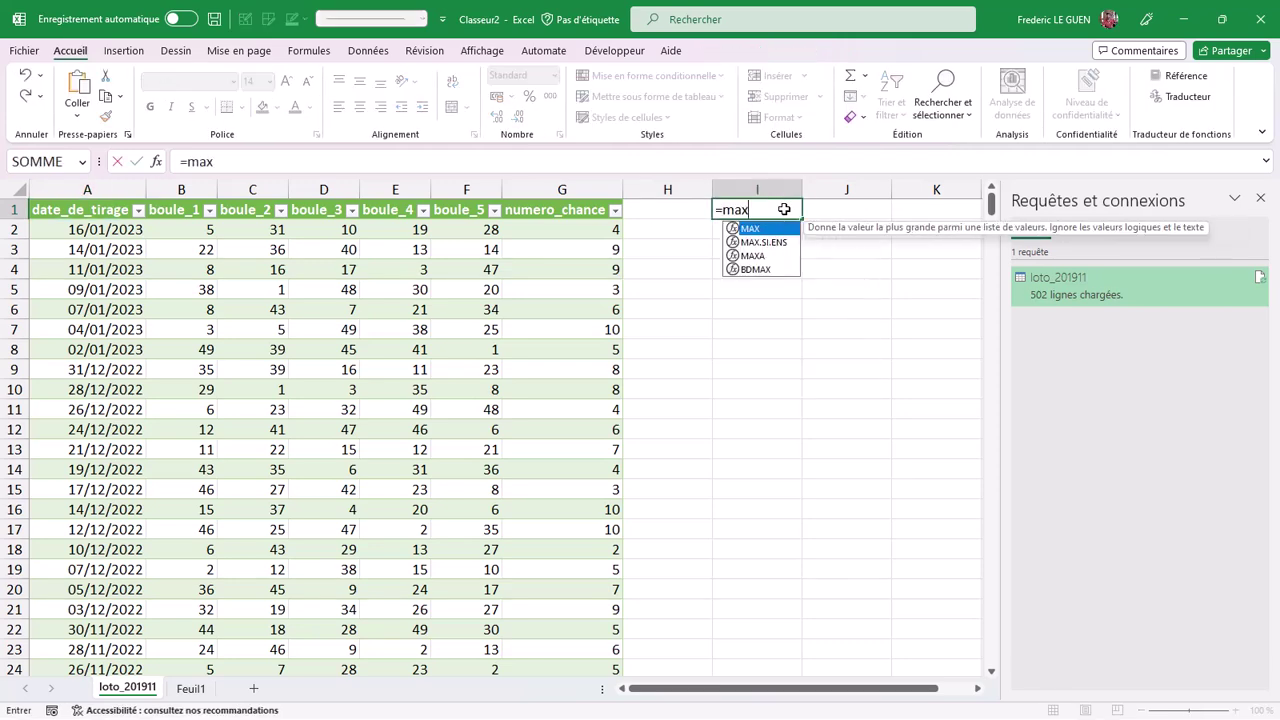
{"action": "type", "text": "("}
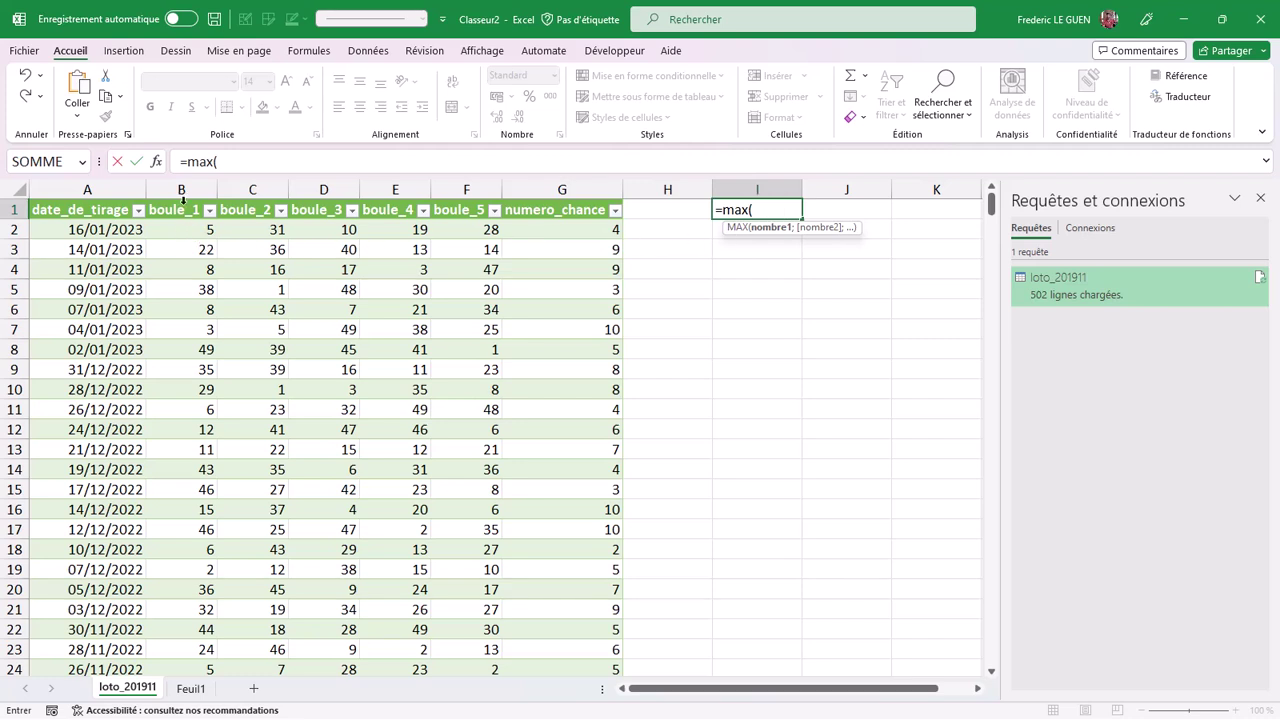
{"action": "left_click", "coordinate": [183, 200]}
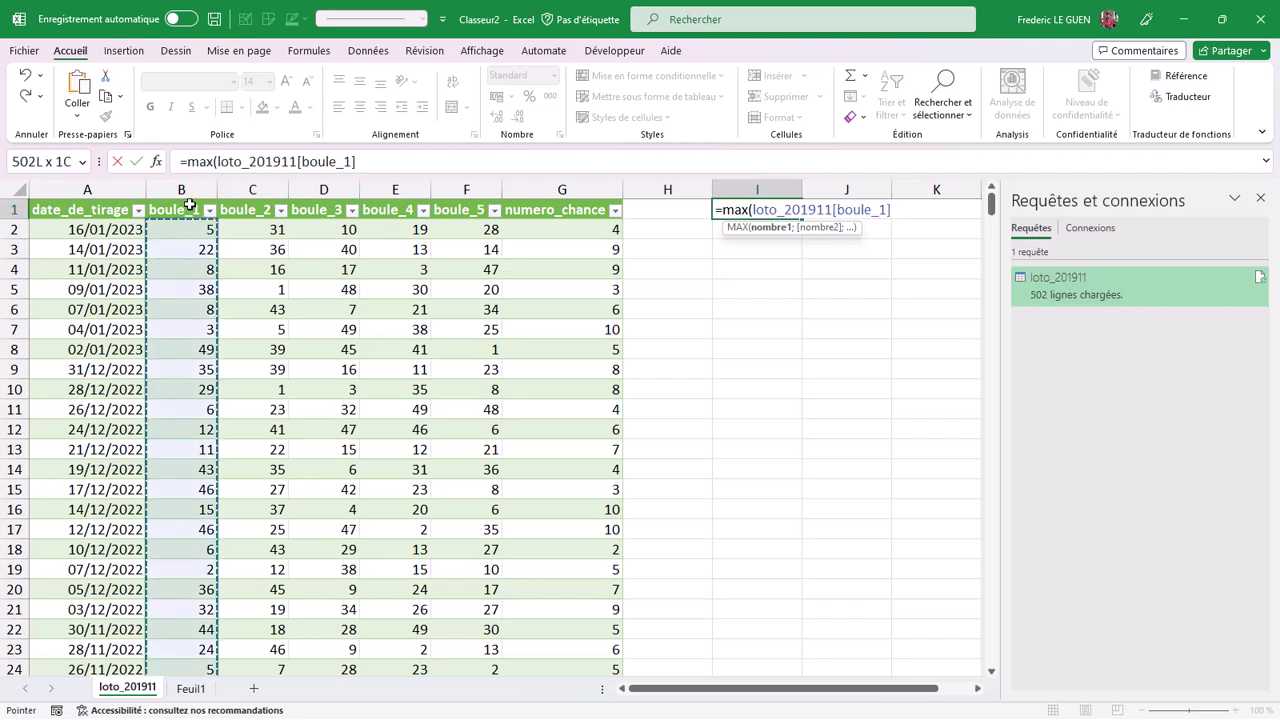
{"action": "left_click_drag", "start_coordinate": [227, 204], "coordinate": [459, 209]}
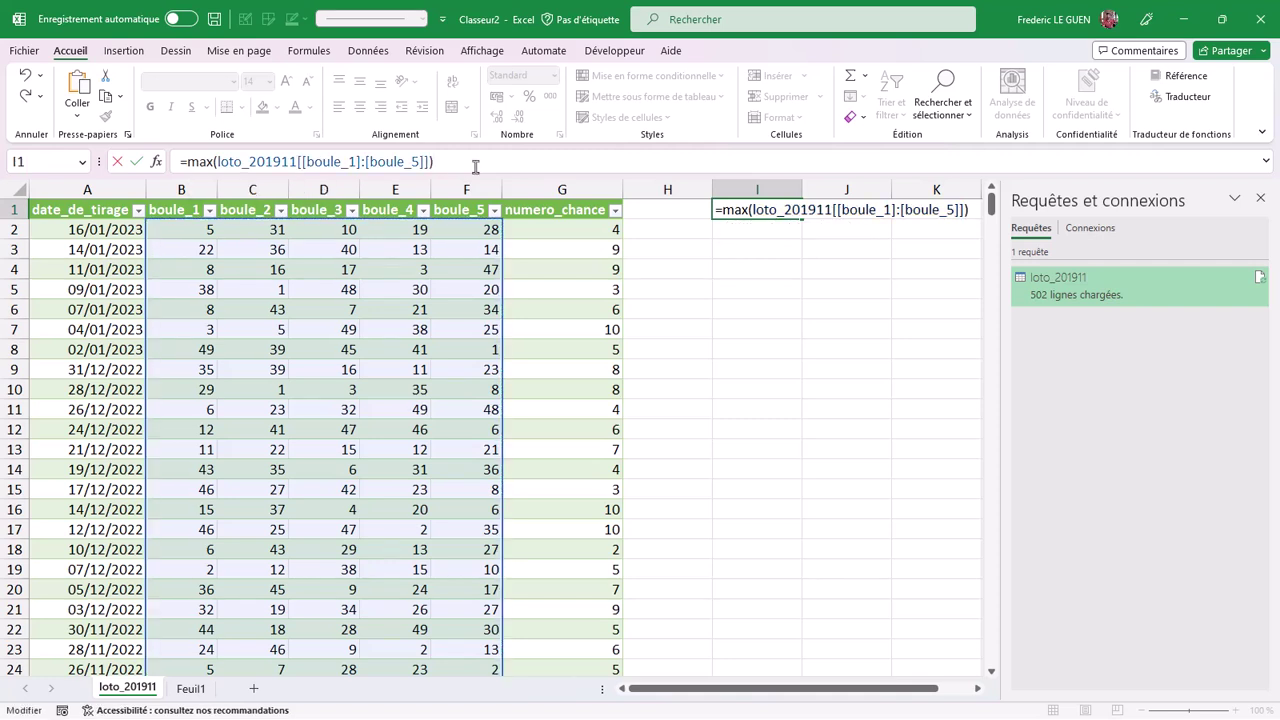
{"action": "key", "text": "Return"}
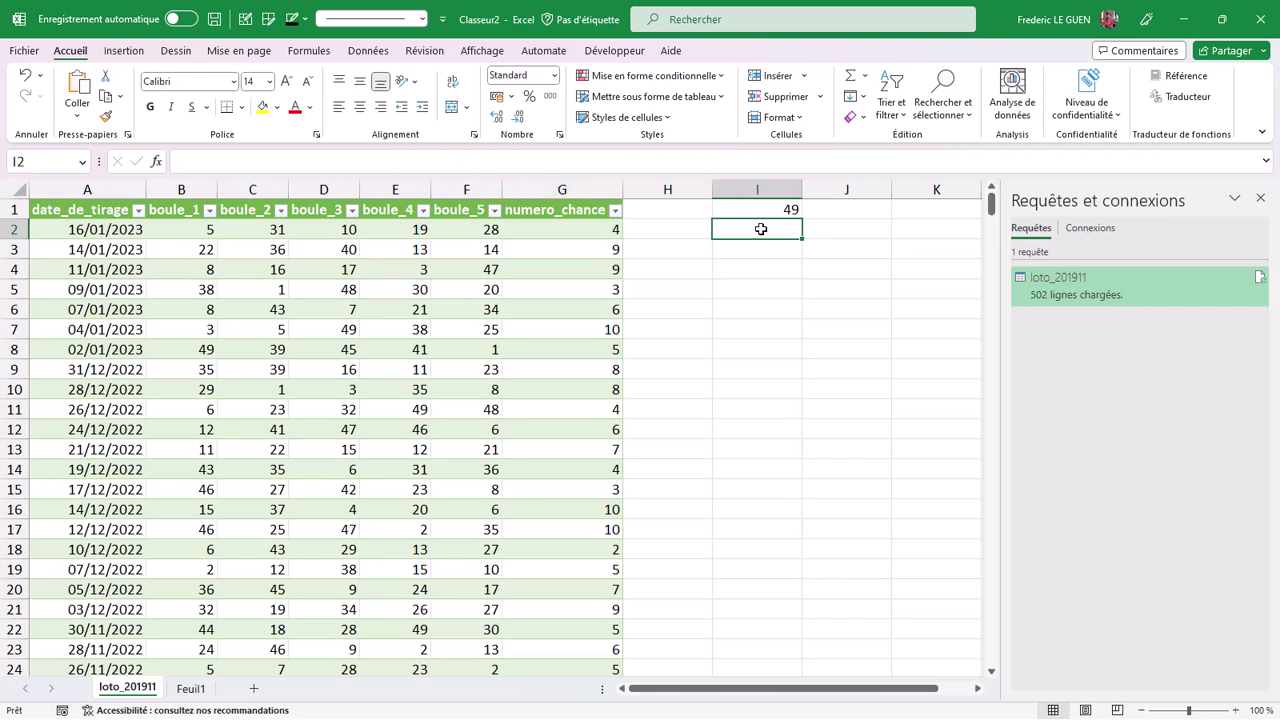
Enter =SEQUENCE(I1) in I2 so the numbers 1 to 49 spill down column I.
{"action": "type", "text": "="}
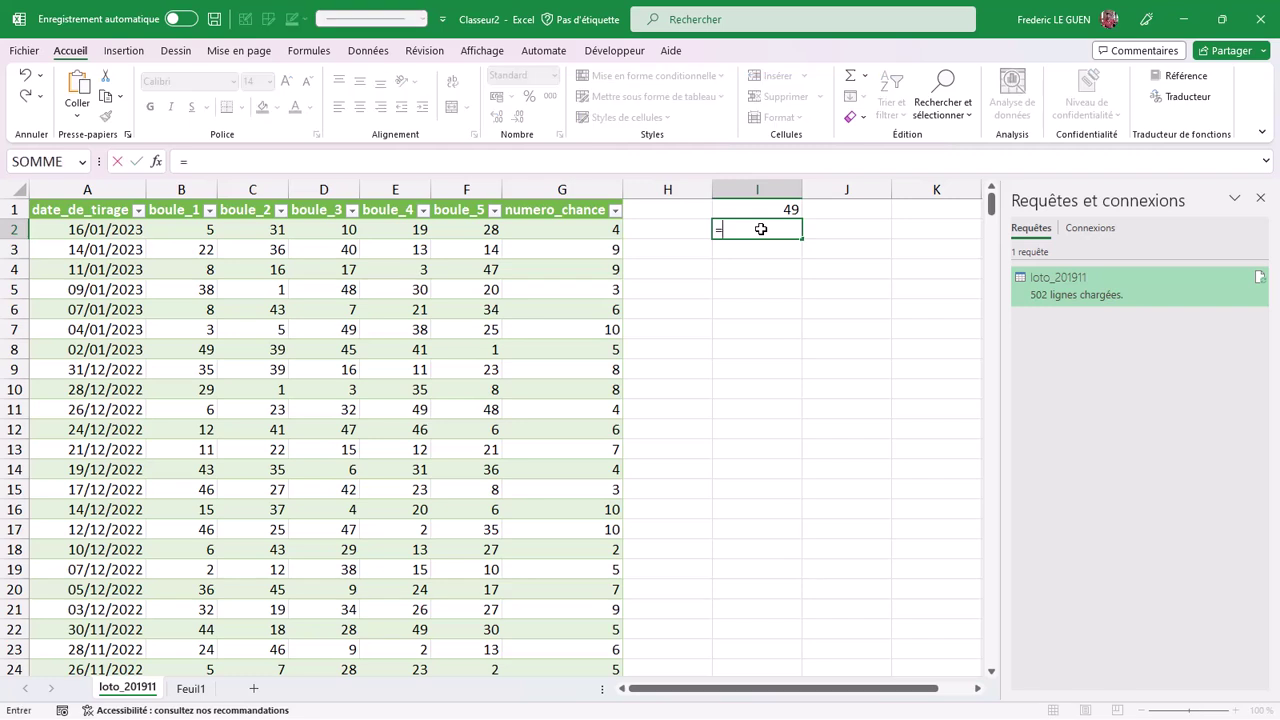
{"action": "type", "text": "seq"}
{"action": "key", "text": "Tab"}
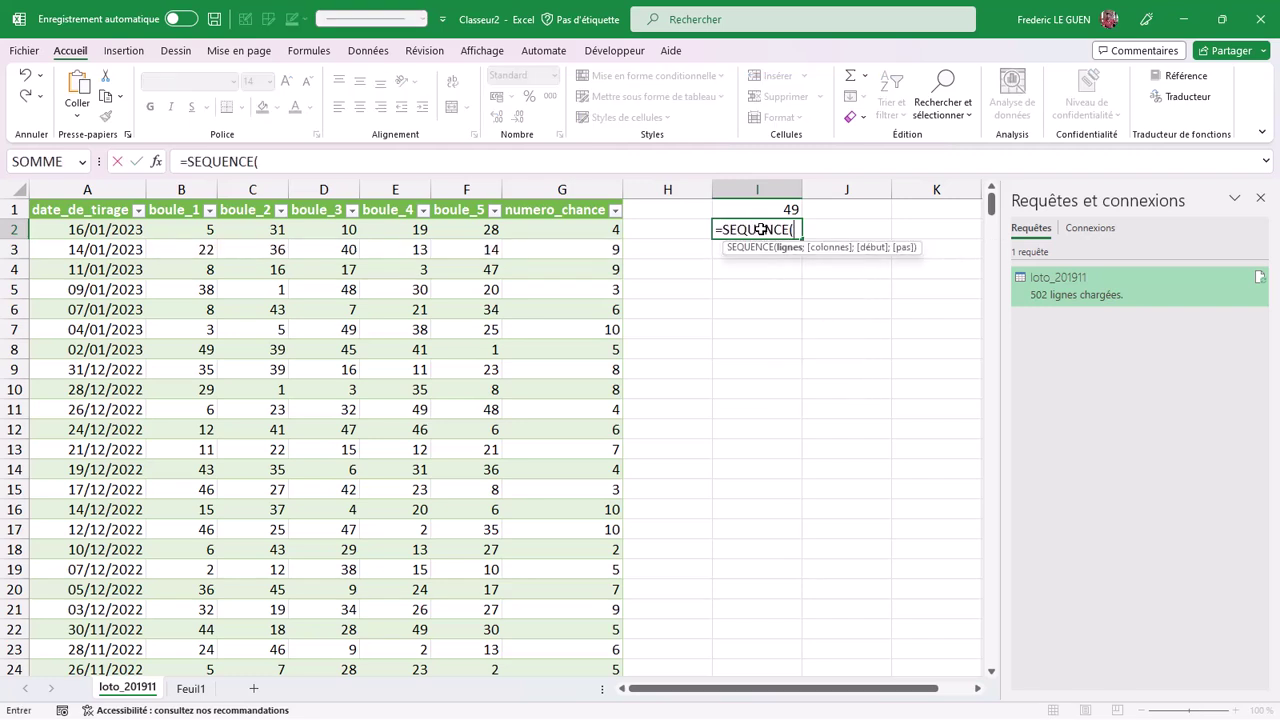
{"action": "left_click", "coordinate": [764, 210]}
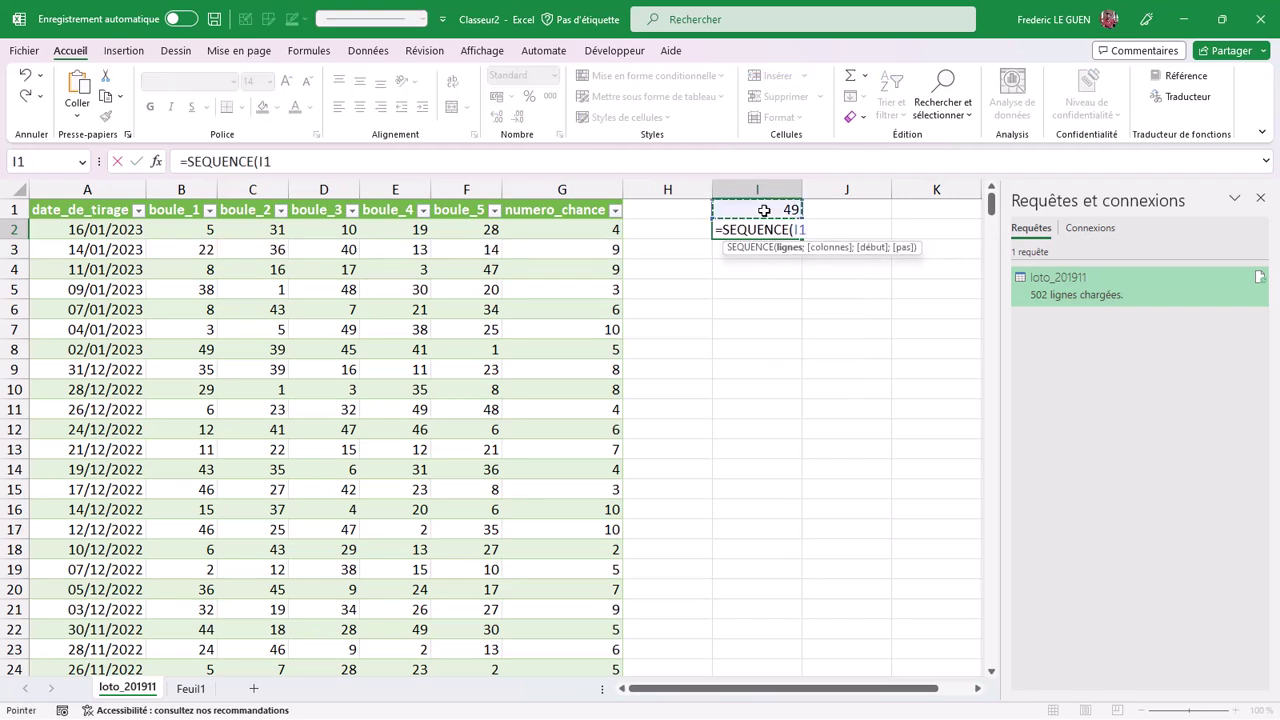
{"action": "type", "text": ")"}
{"action": "key", "text": "Return"}
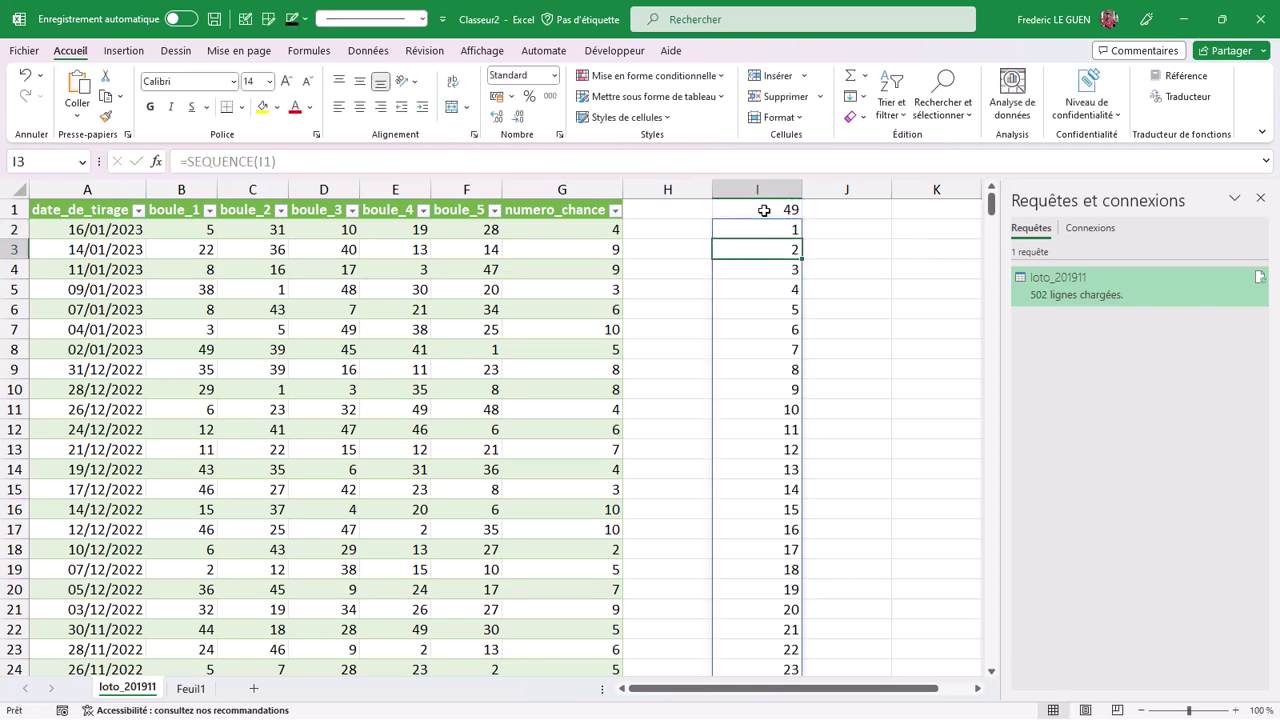
{"action": "left_click", "coordinate": [765, 226]}
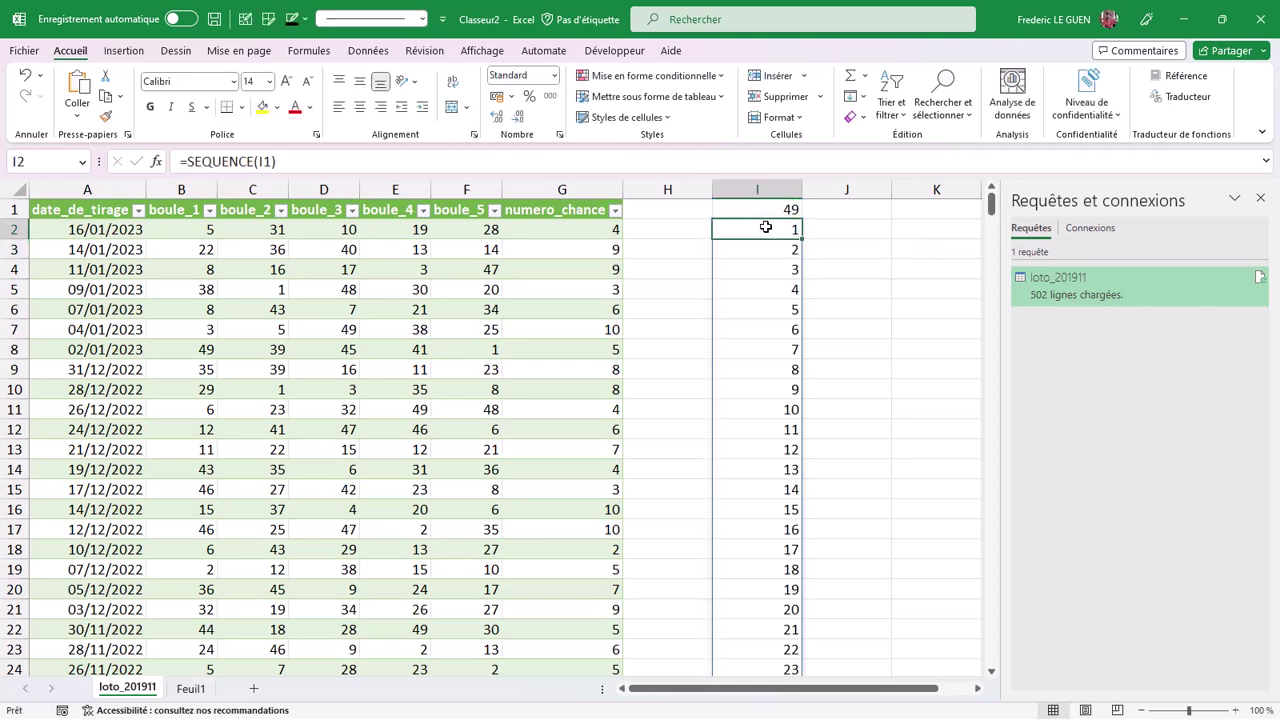
{"action": "scroll", "coordinate": [765, 227], "scroll_direction": "down", "scroll_amount": 3}
{"action": "scroll", "coordinate": [765, 227], "scroll_direction": "down", "scroll_amount": 4}
{"action": "scroll", "coordinate": [765, 227], "scroll_direction": "down", "scroll_amount": 3}
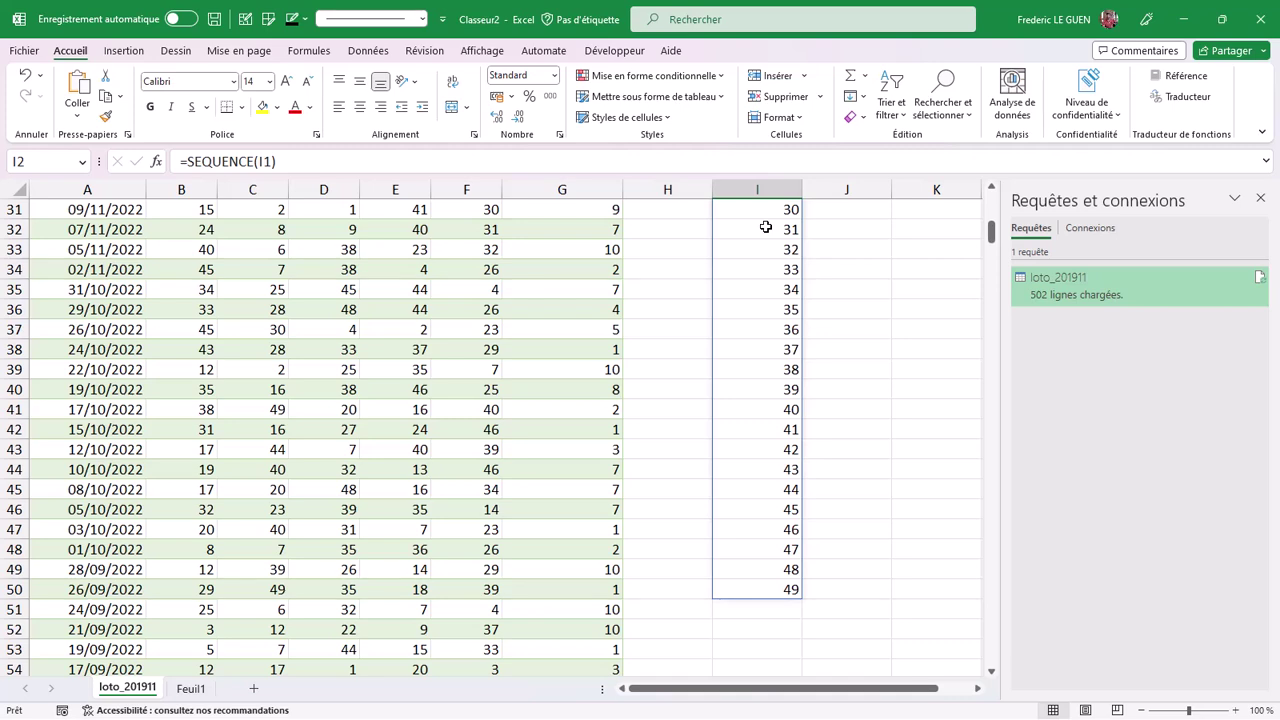
{"action": "scroll", "coordinate": [765, 227], "scroll_direction": "up", "scroll_amount": 2}
{"action": "scroll", "coordinate": [765, 227], "scroll_direction": "up", "scroll_amount": 4}
{"action": "scroll", "coordinate": [765, 227], "scroll_direction": "up", "scroll_amount": 4}
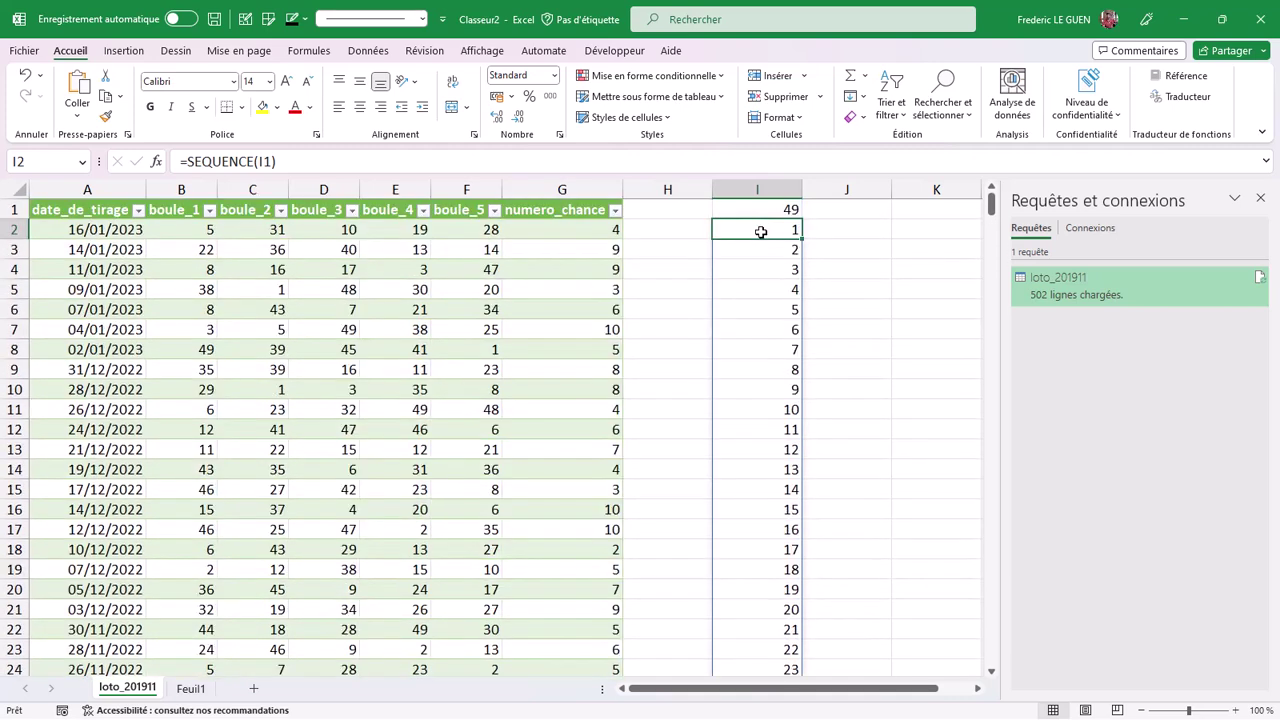
{"action": "left_click", "coordinate": [832, 229]}
In J2, count occurrences of I2 across boule_1 to boule_5 with NB.SI.
{"action": "type", "text": "=n"}
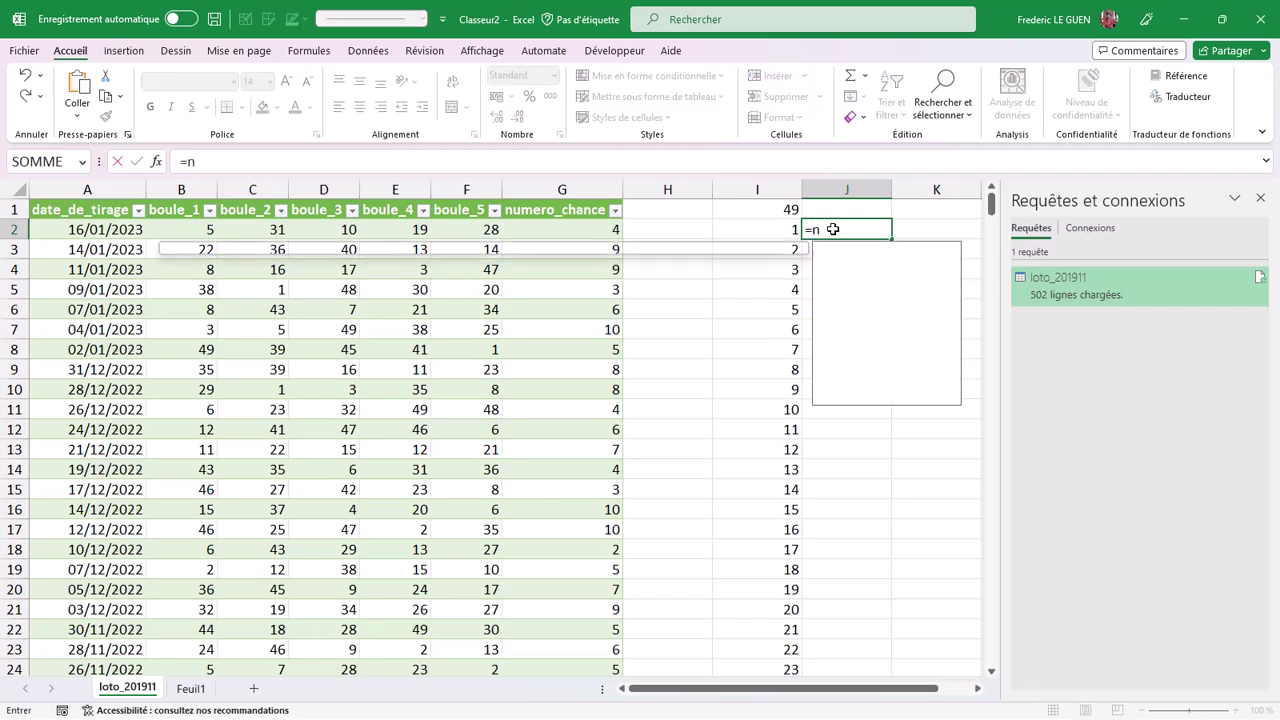
{"action": "type", "text": "b.si("}
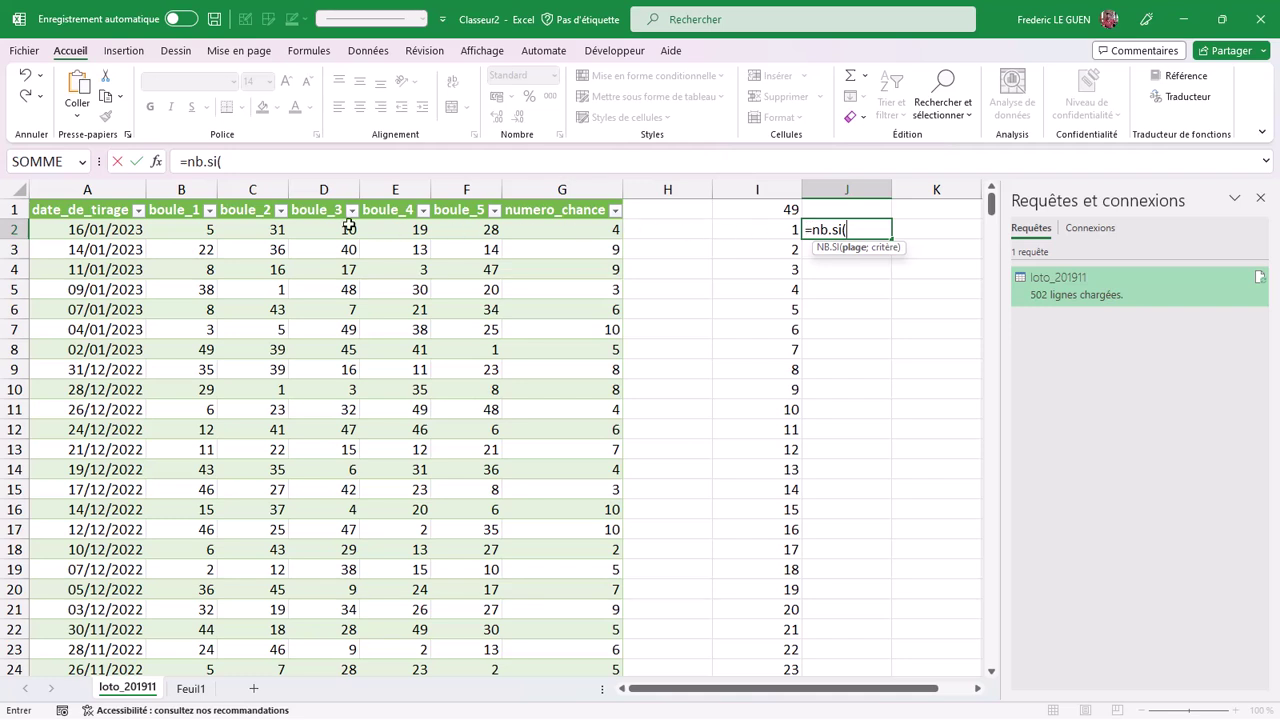
{"action": "left_click_drag", "start_coordinate": [170, 205], "coordinate": [466, 199]}
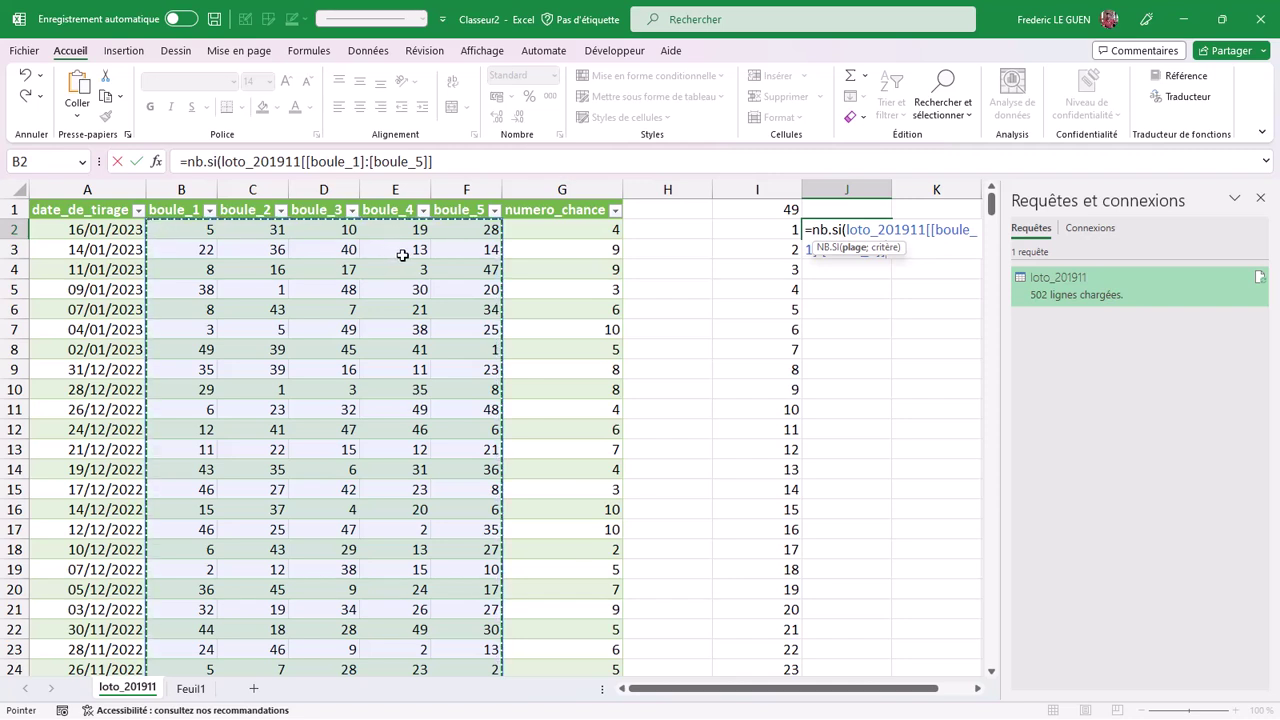
{"action": "type", "text": ";"}
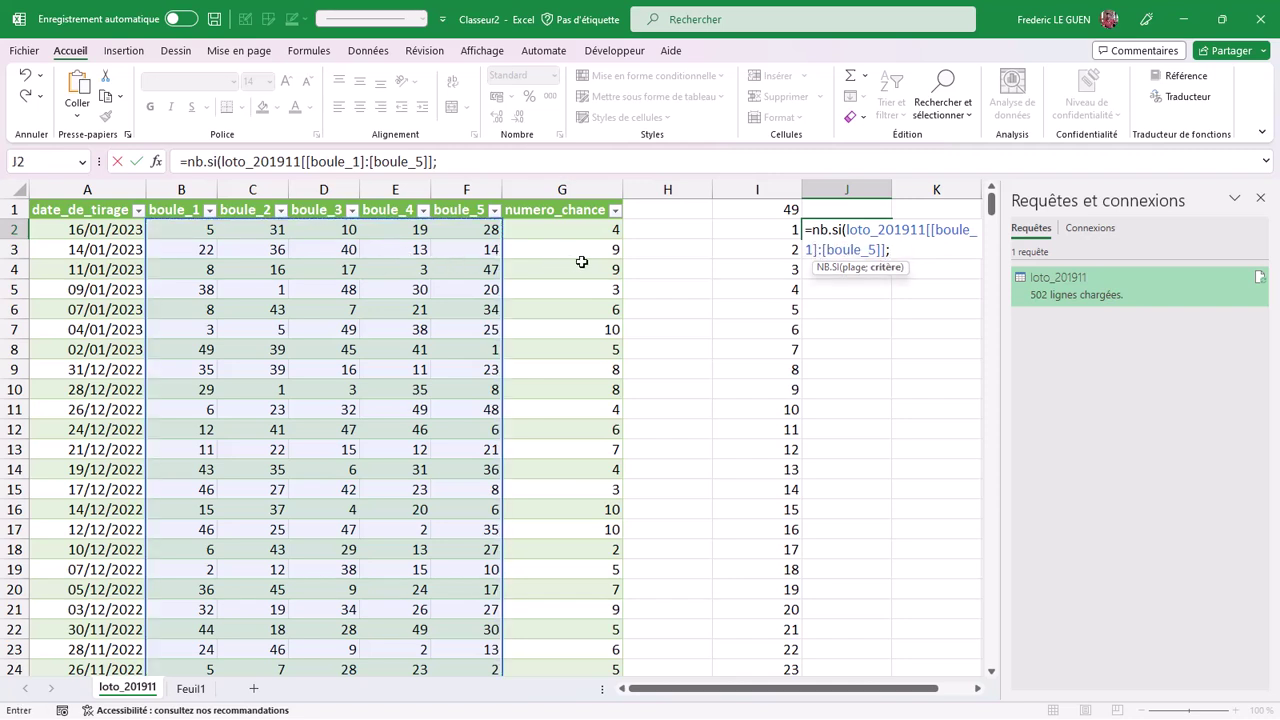
{"action": "left_click", "coordinate": [765, 229]}
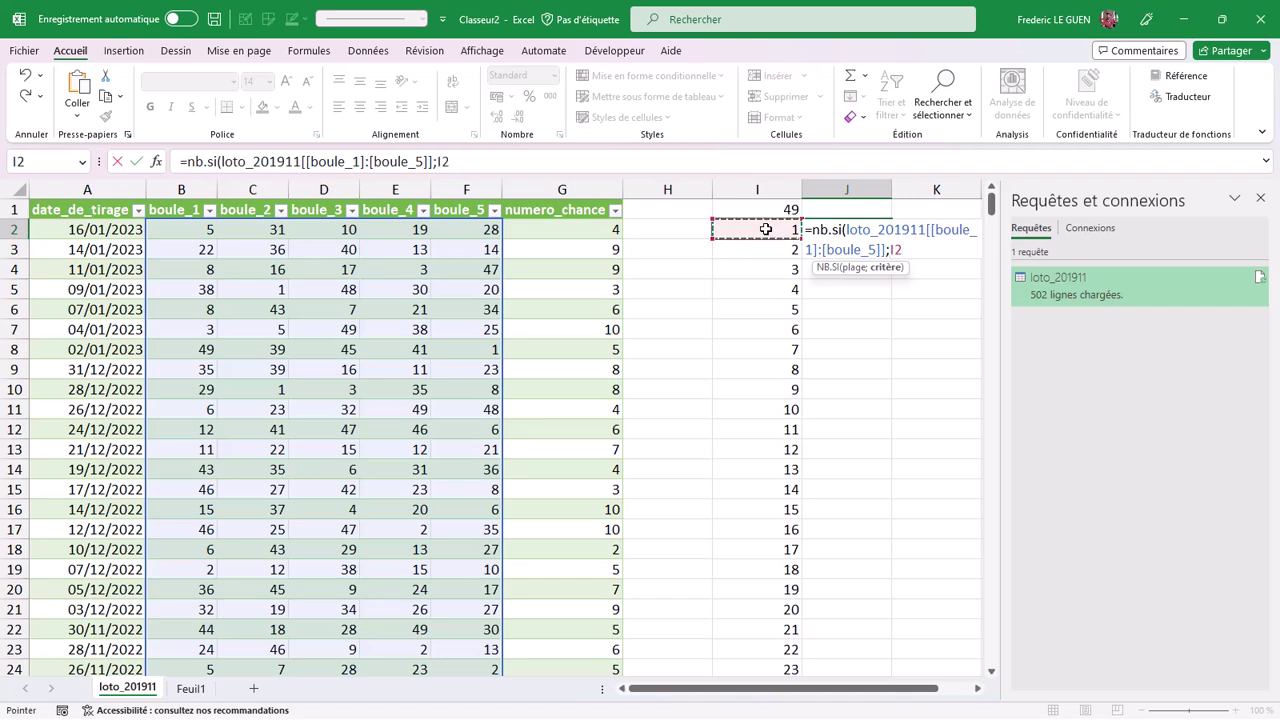
{"action": "key", "text": "Return"}
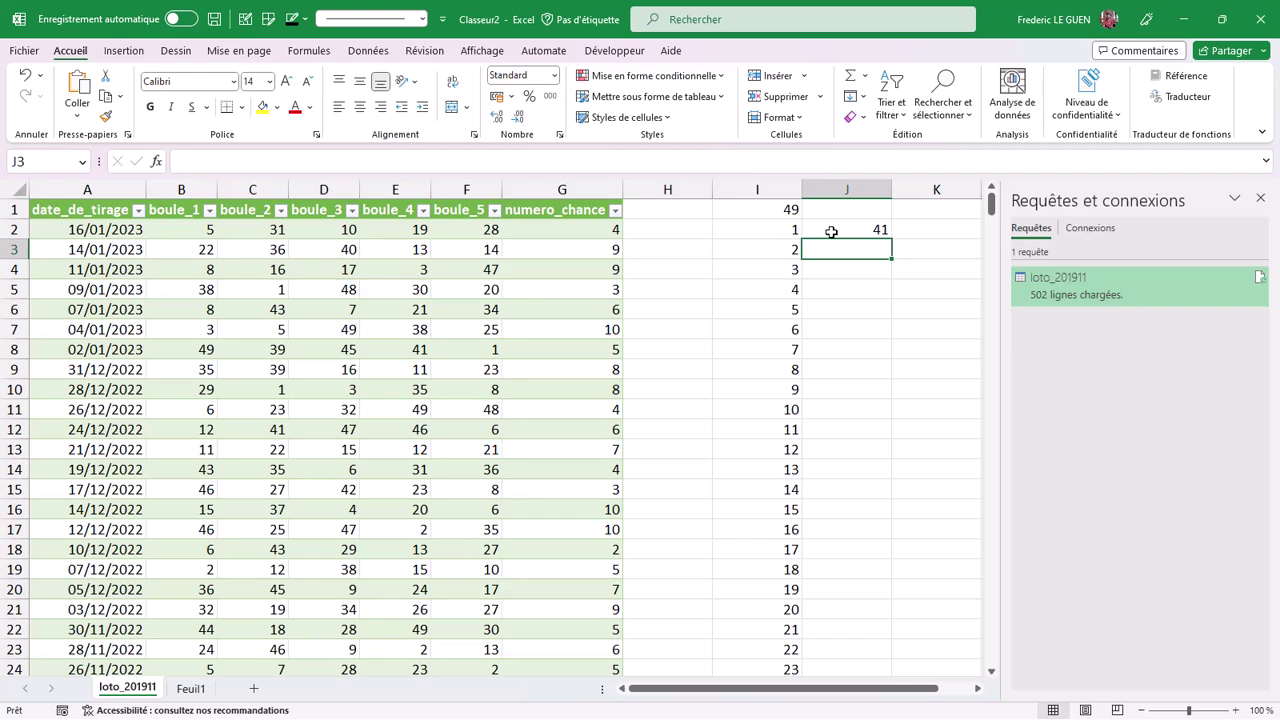
Copy the count formula down to J6, then clear J3:J6 again.
{"action": "left_click", "coordinate": [833, 231]}
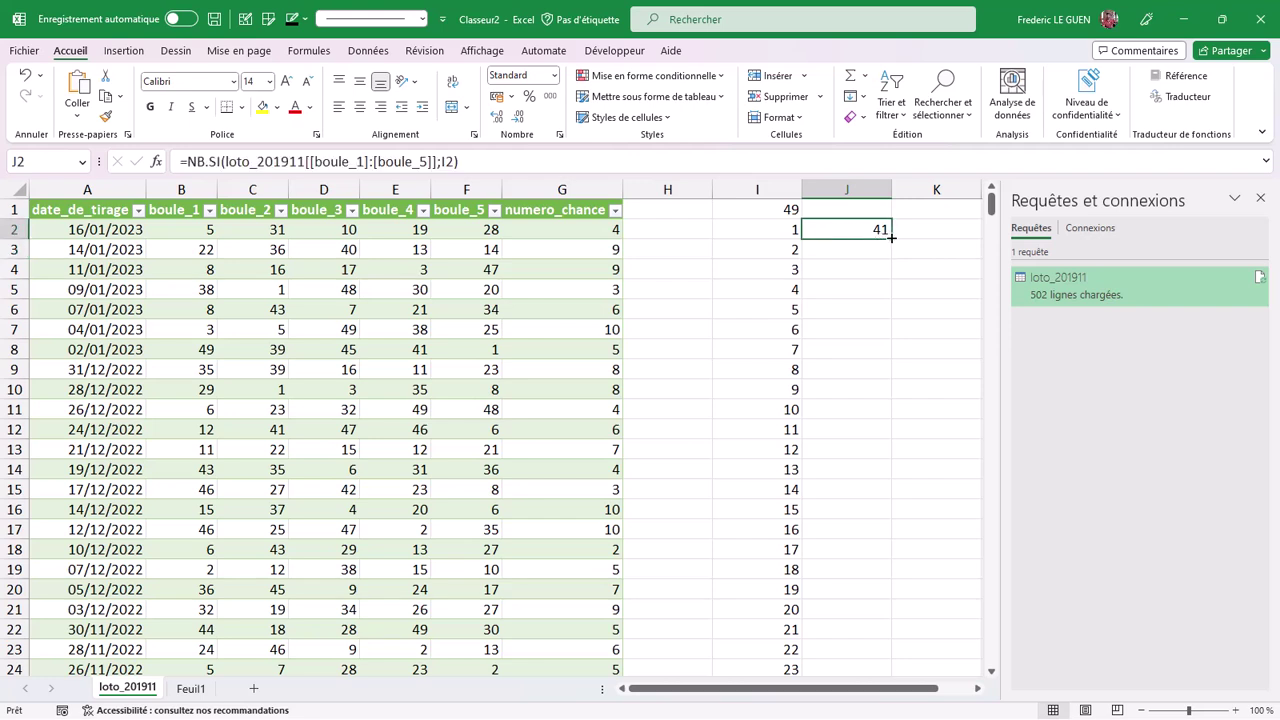
{"action": "left_click_drag", "start_coordinate": [891, 240], "coordinate": [890, 312]}
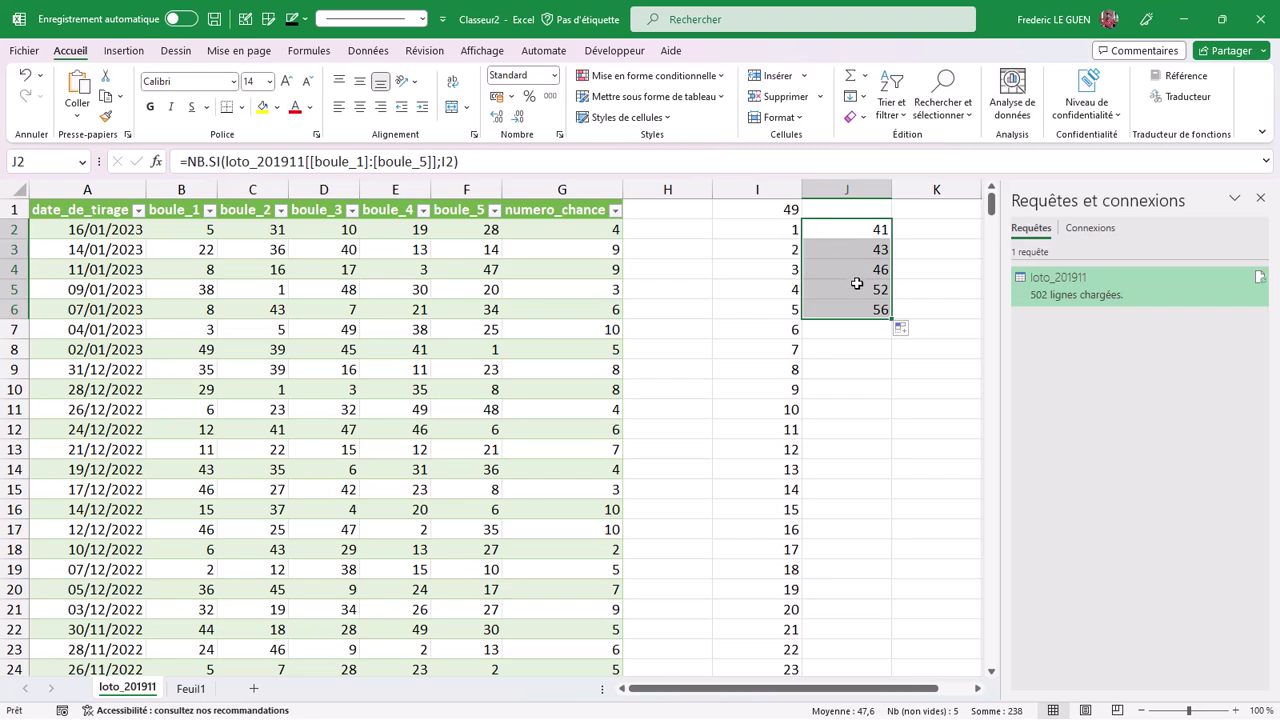
{"action": "left_click_drag", "start_coordinate": [856, 252], "coordinate": [859, 302]}
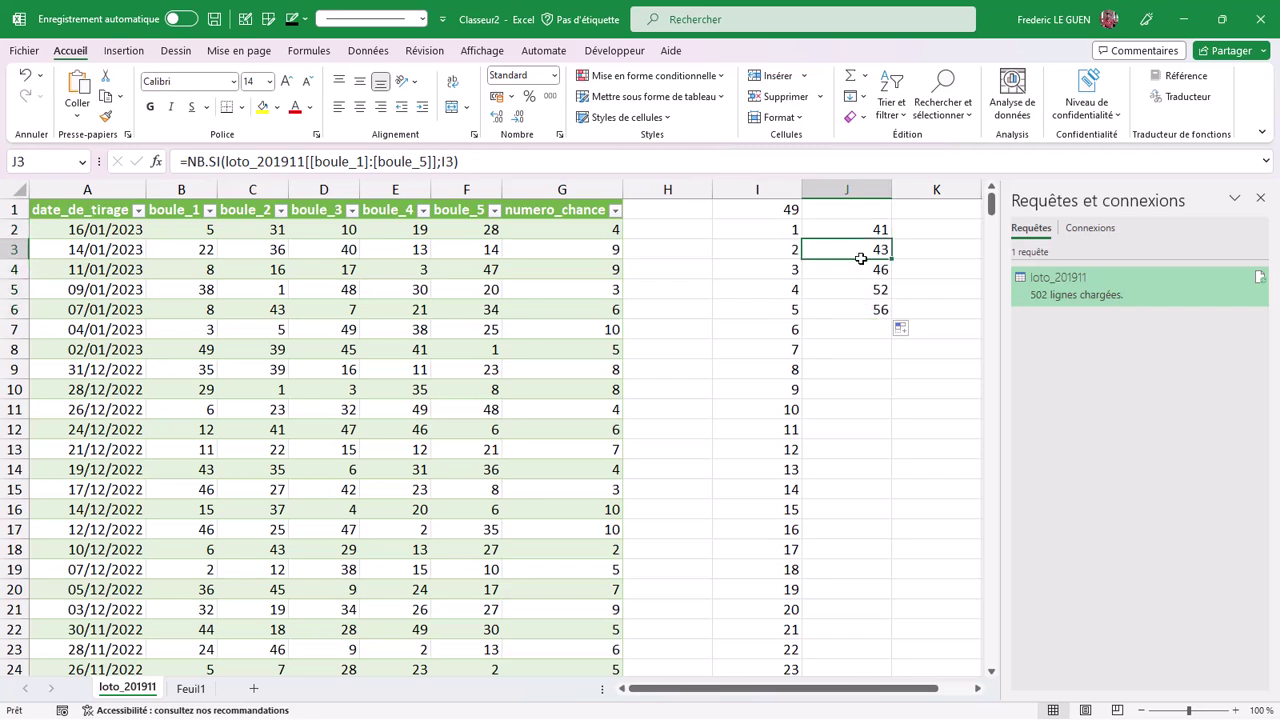
{"action": "key", "text": "Delete"}
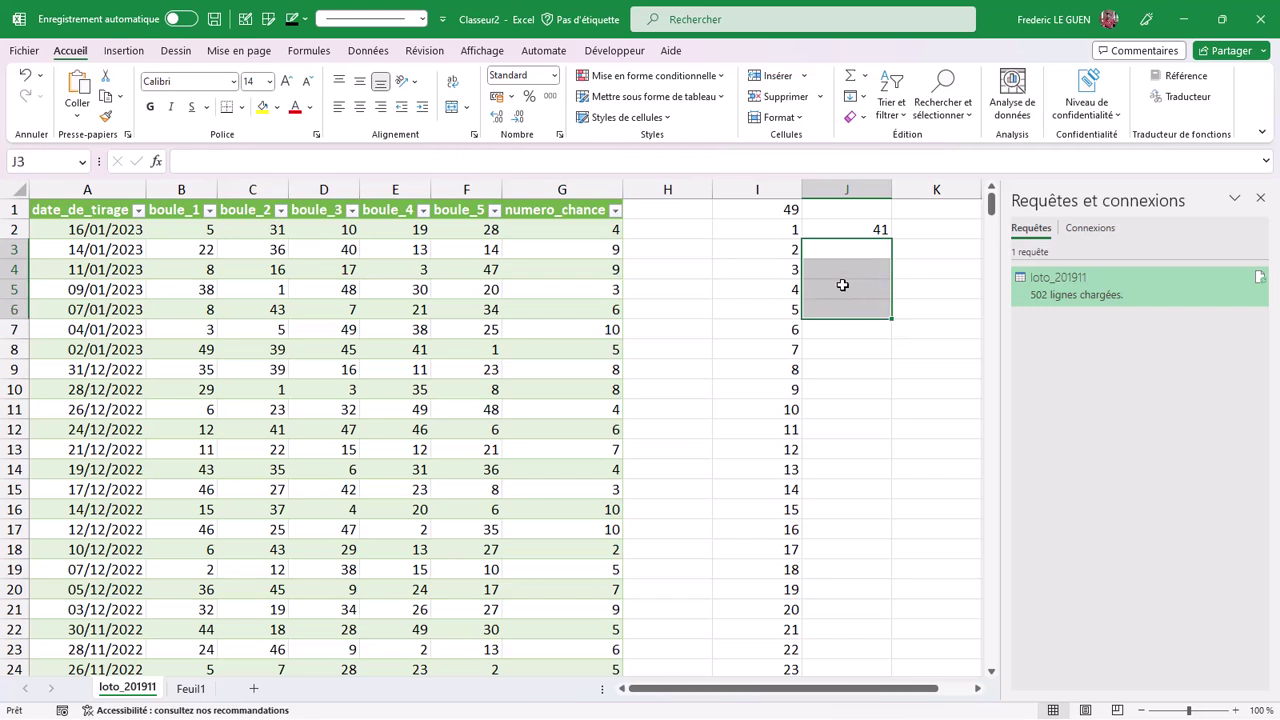
Change the NB.SI criterion to I2# so counts spill for all 49 numbers.
{"action": "left_click", "coordinate": [771, 233]}
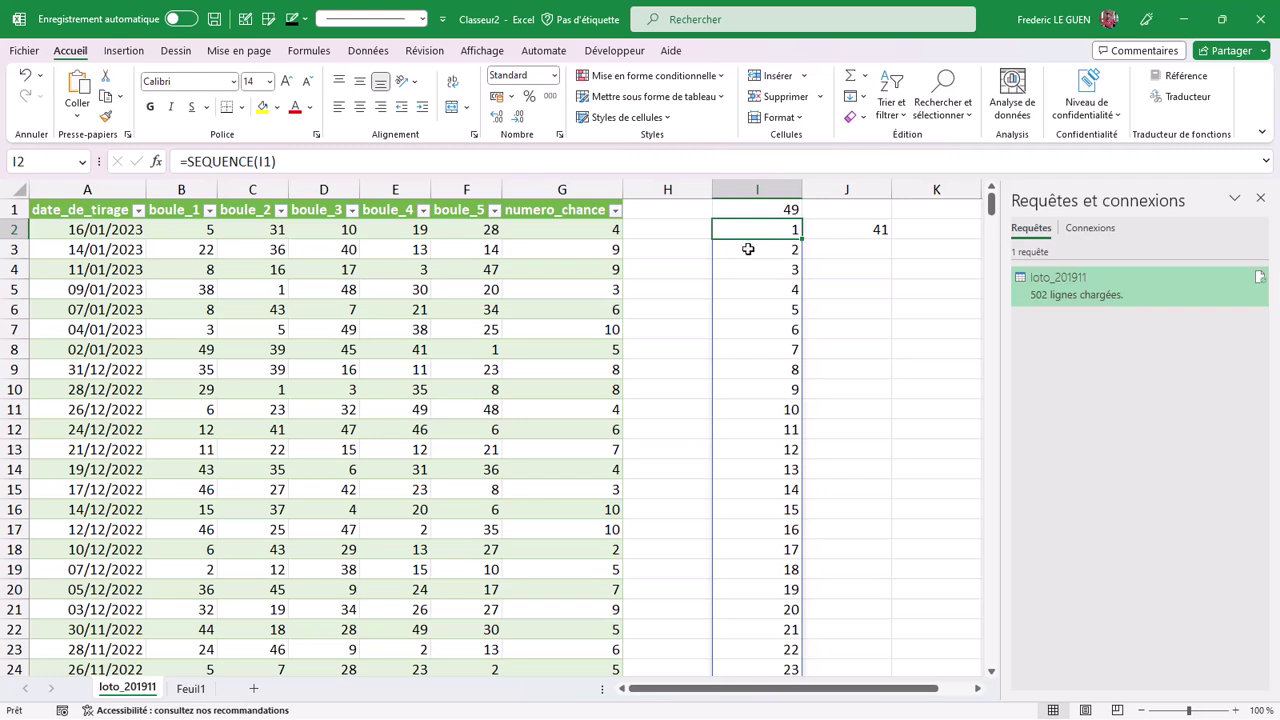
{"action": "left_click", "coordinate": [843, 231]}
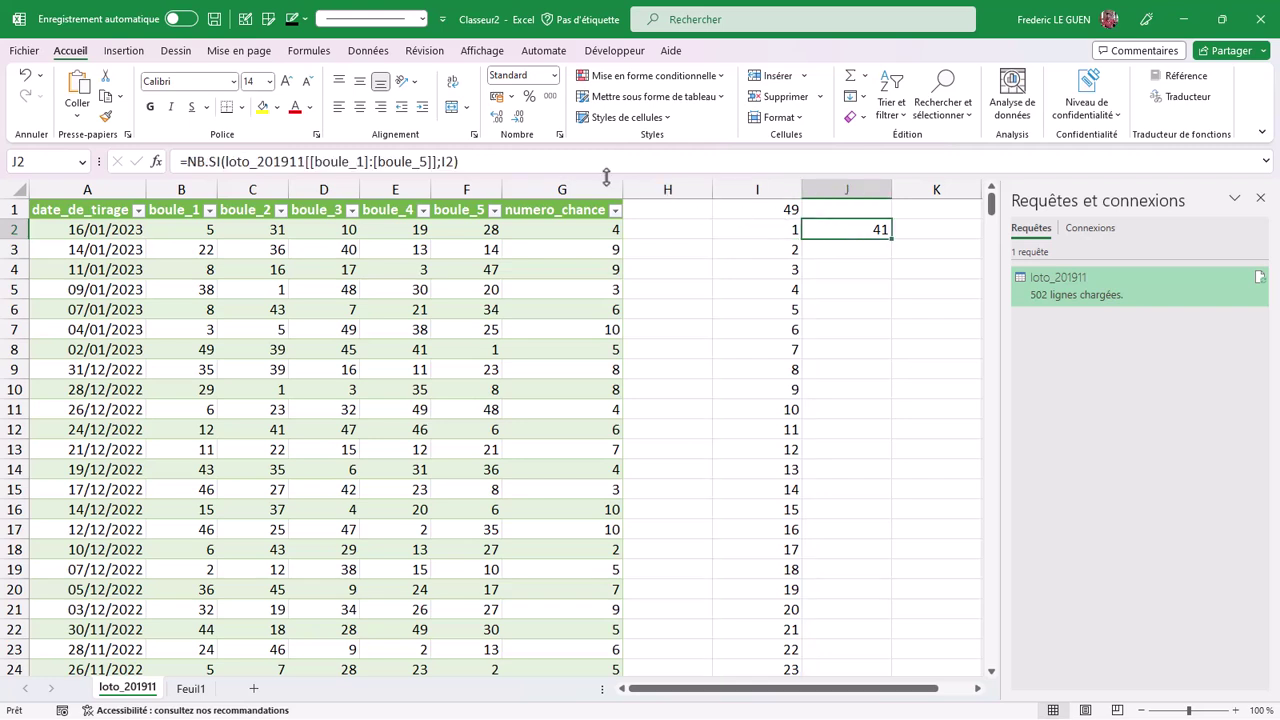
{"action": "left_click", "coordinate": [452, 162]}
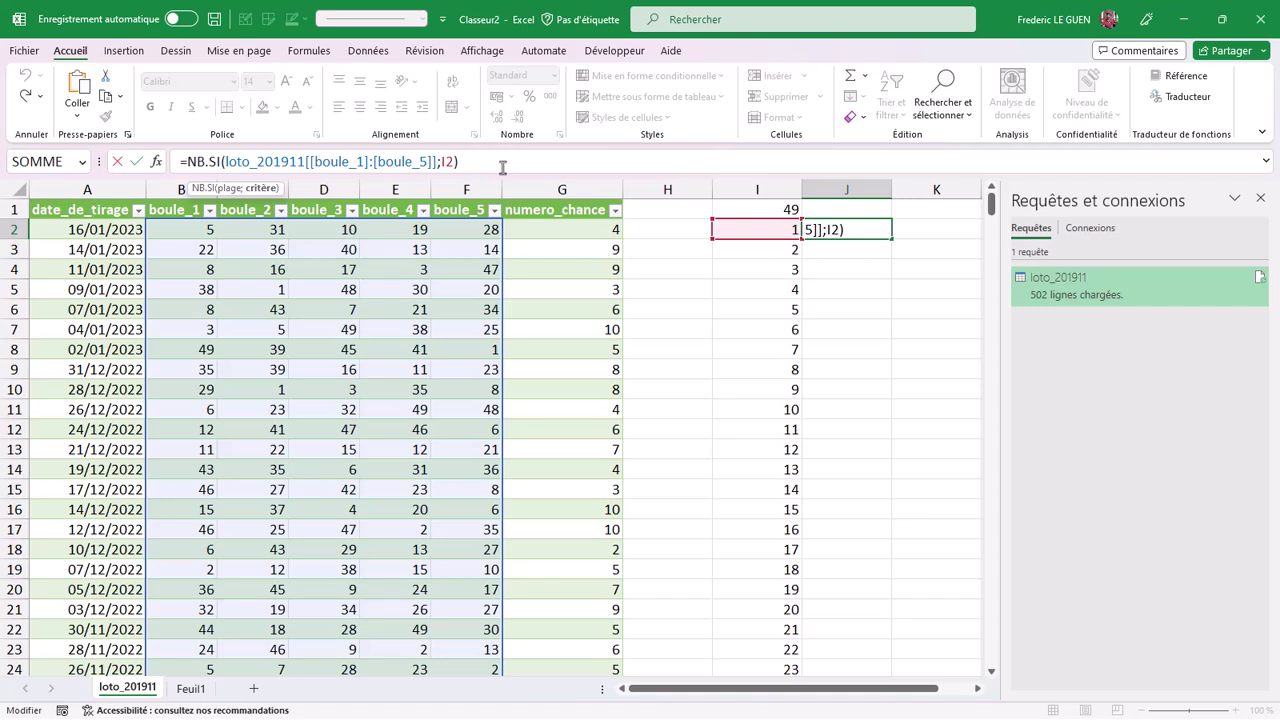
{"action": "type", "text": "#"}
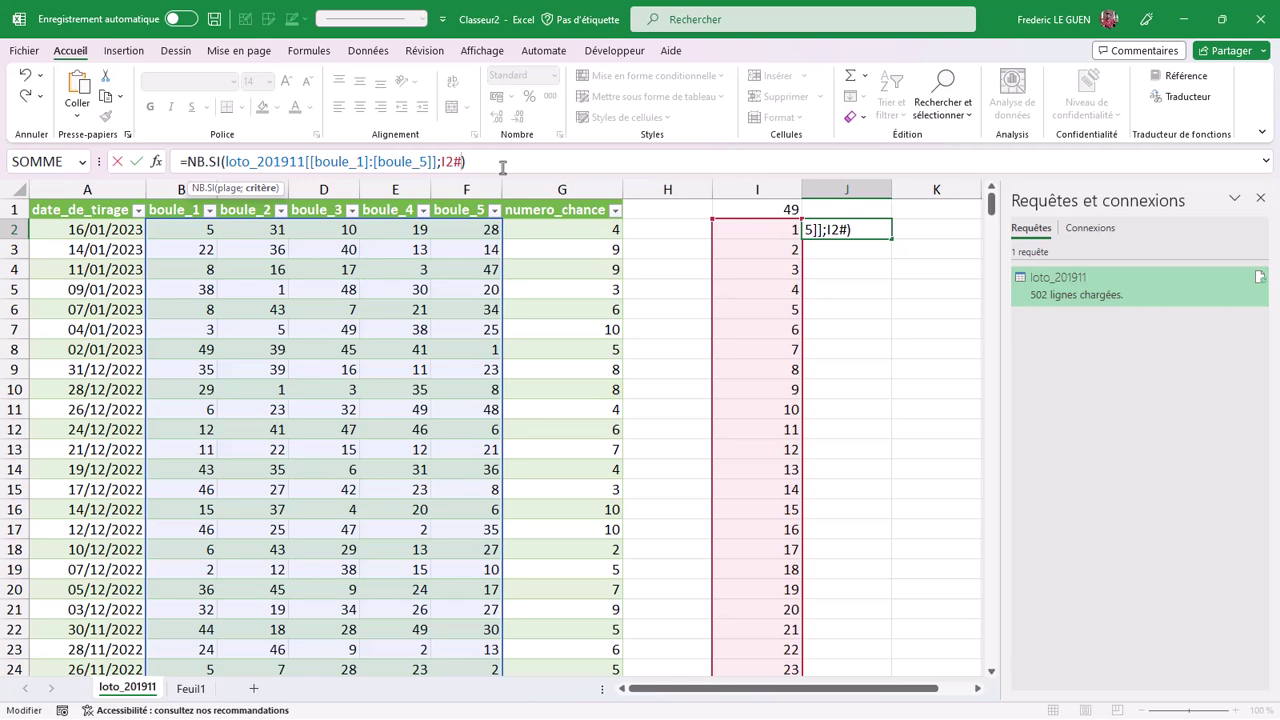
{"action": "key", "text": "Return"}
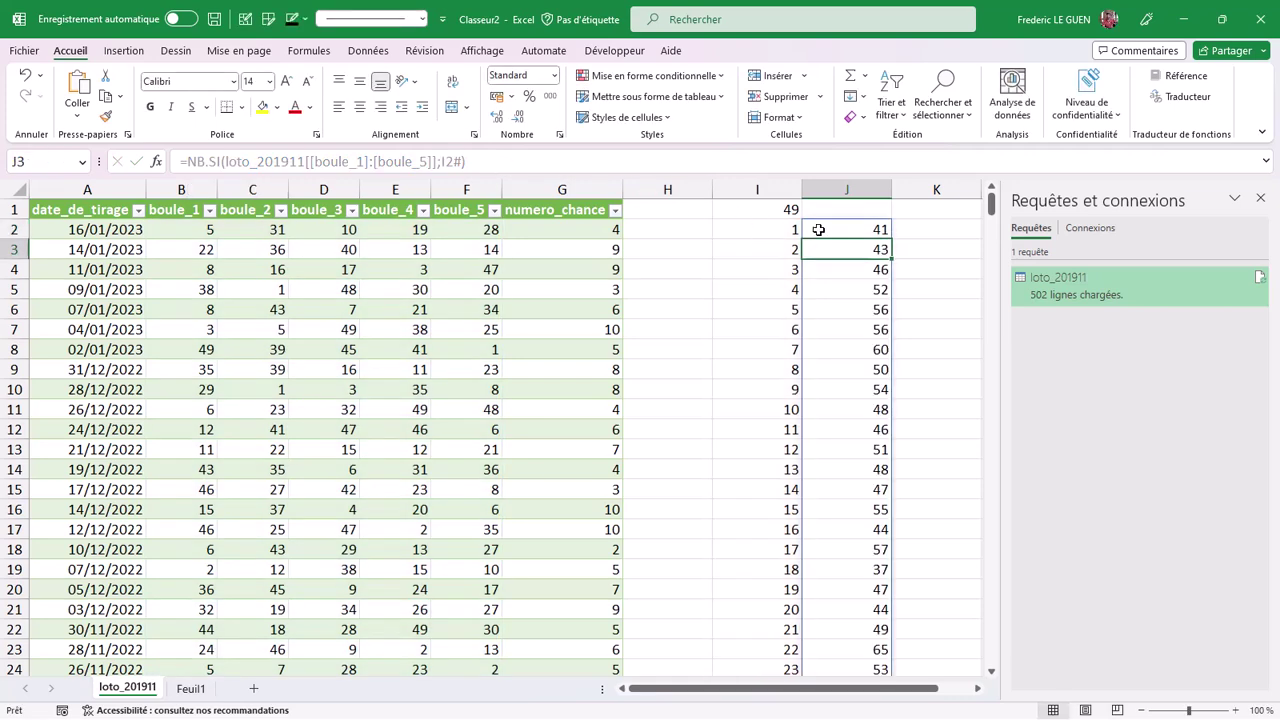
{"action": "left_click", "coordinate": [818, 230]}
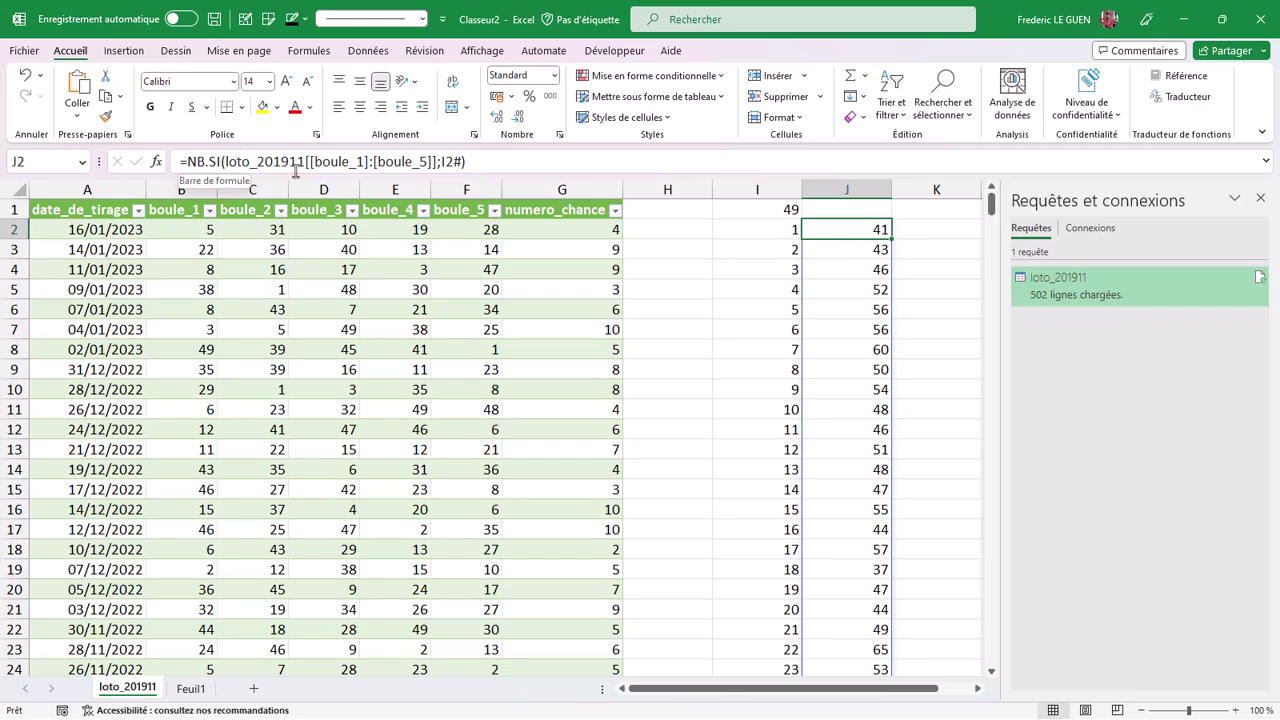
{"action": "scroll", "coordinate": [780, 272], "scroll_direction": "down", "scroll_amount": 2}
{"action": "scroll", "coordinate": [788, 279], "scroll_direction": "down", "scroll_amount": 3}
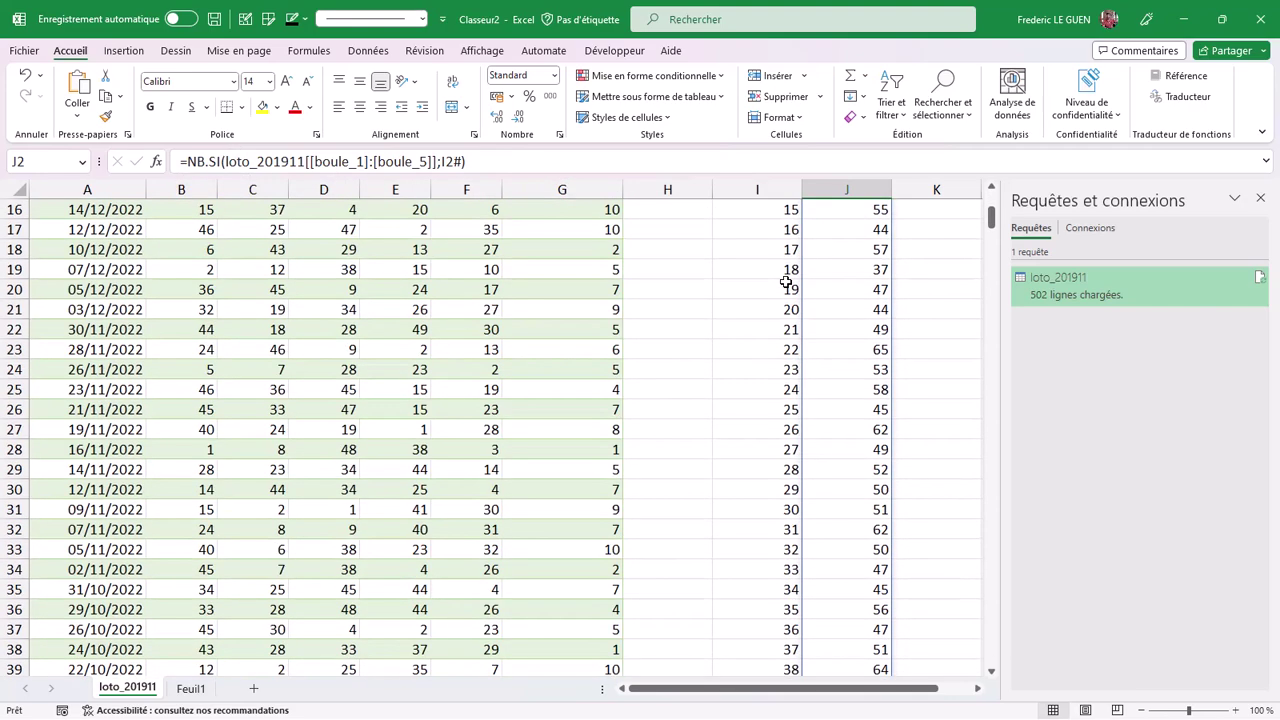
{"action": "scroll", "coordinate": [786, 283], "scroll_direction": "down", "scroll_amount": 3}
{"action": "scroll", "coordinate": [786, 283], "scroll_direction": "down", "scroll_amount": 3}
{"action": "scroll", "coordinate": [786, 283], "scroll_direction": "down", "scroll_amount": 1}
{"action": "scroll", "coordinate": [773, 483], "scroll_direction": "up", "scroll_amount": 1}
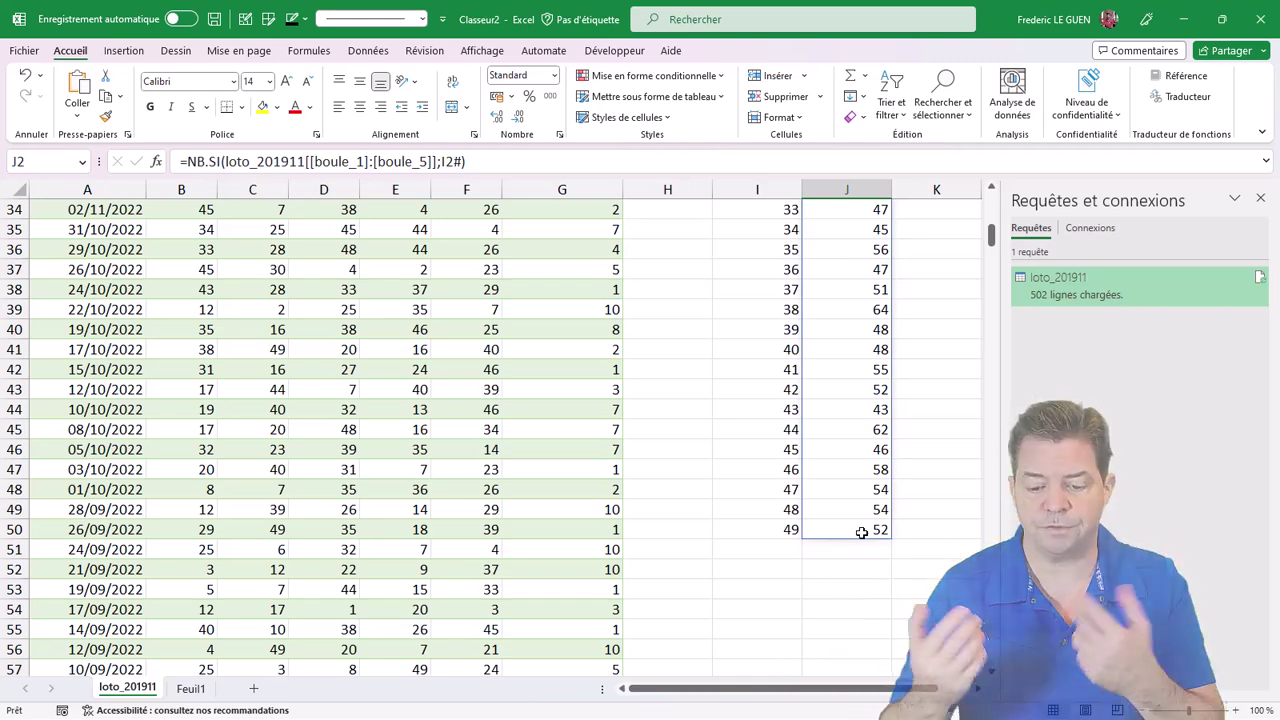
{"action": "scroll", "coordinate": [861, 533], "scroll_direction": "up", "scroll_amount": 6}
{"action": "scroll", "coordinate": [861, 533], "scroll_direction": "up", "scroll_amount": 2}
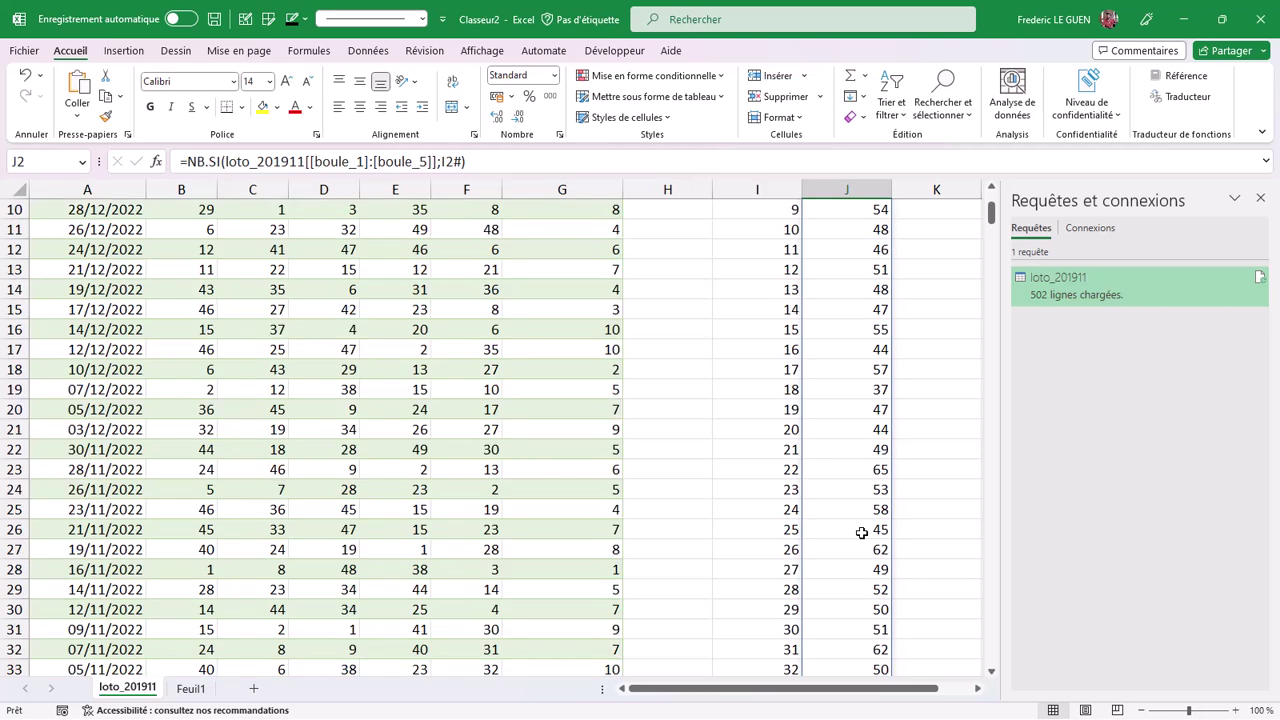
{"action": "scroll", "coordinate": [861, 533], "scroll_direction": "up", "scroll_amount": 3}
Start a TRIERPAR formula in L2 using the numbers in column I as the array.
{"action": "left_click_drag", "start_coordinate": [905, 690], "coordinate": [975, 690]}
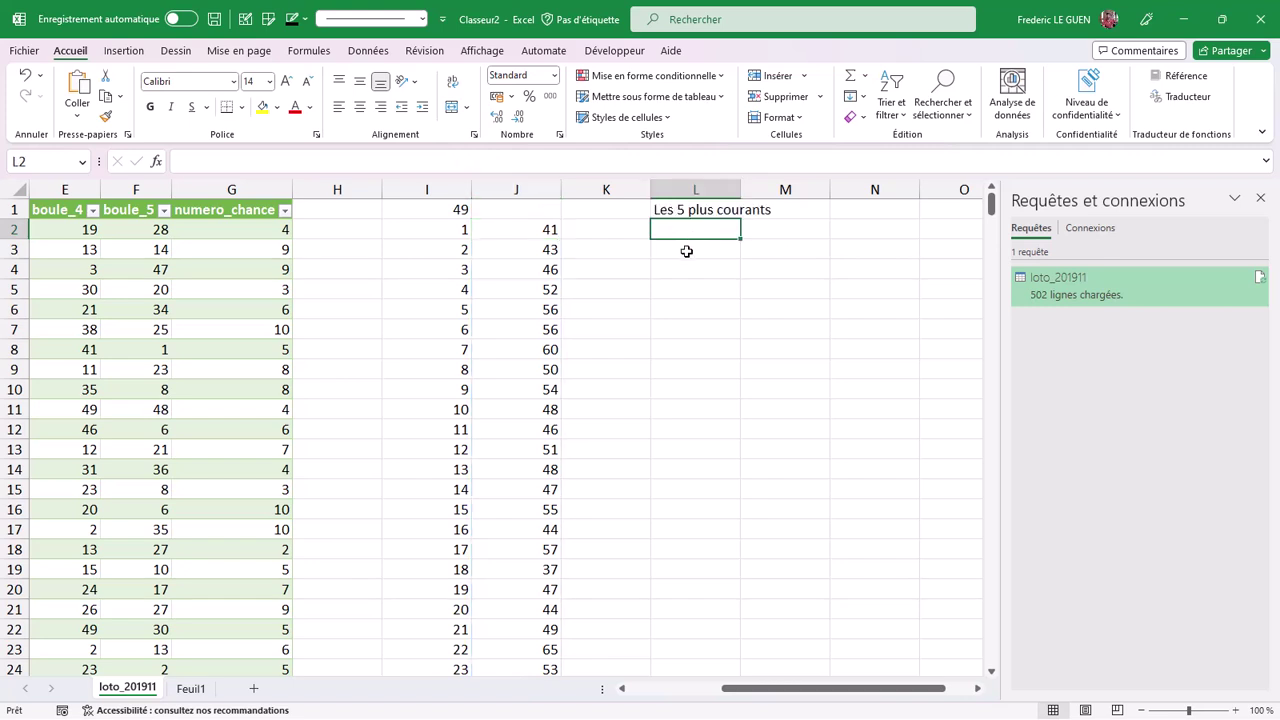
{"action": "type", "text": "="}
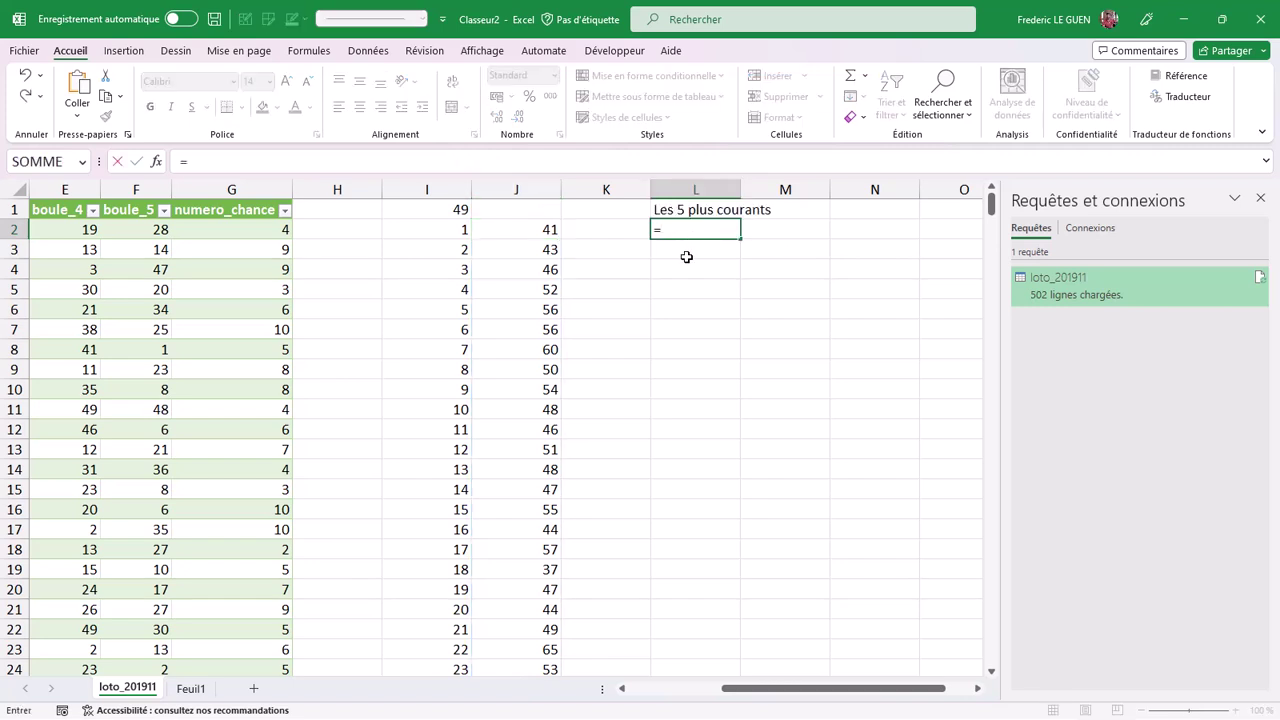
{"action": "type", "text": "TRIERP"}
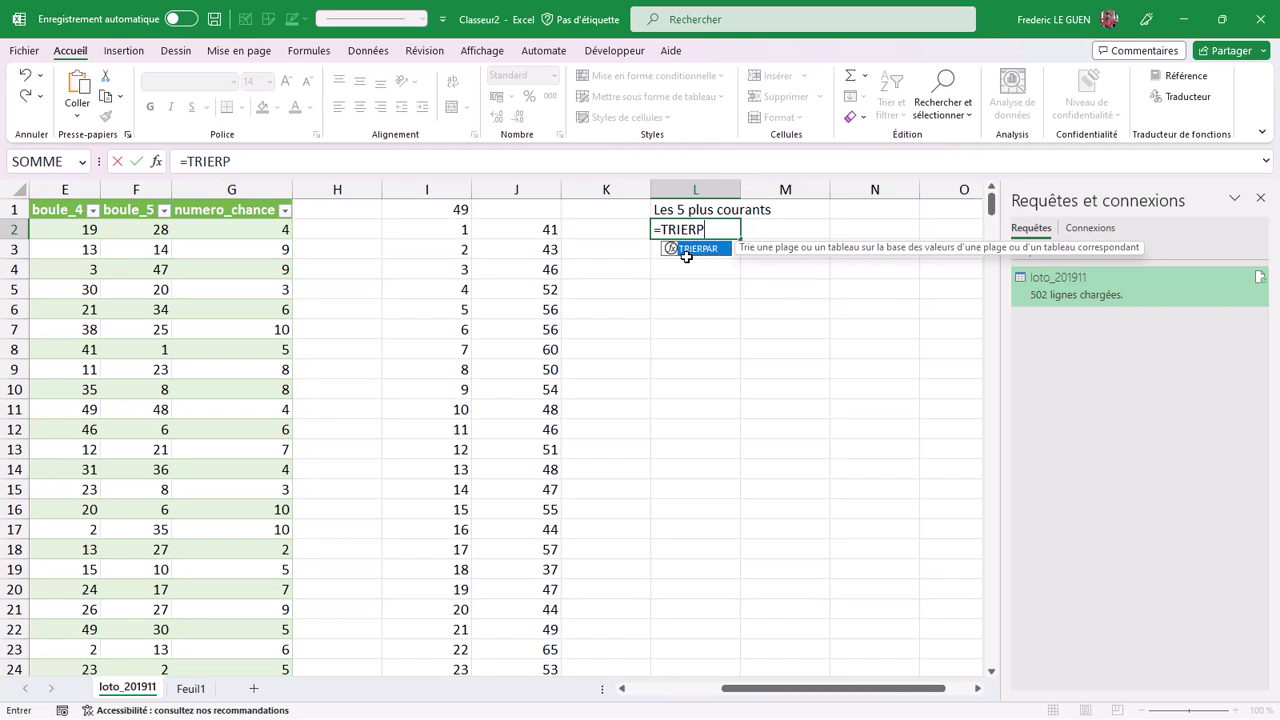
{"action": "double_click", "coordinate": [686, 251]}
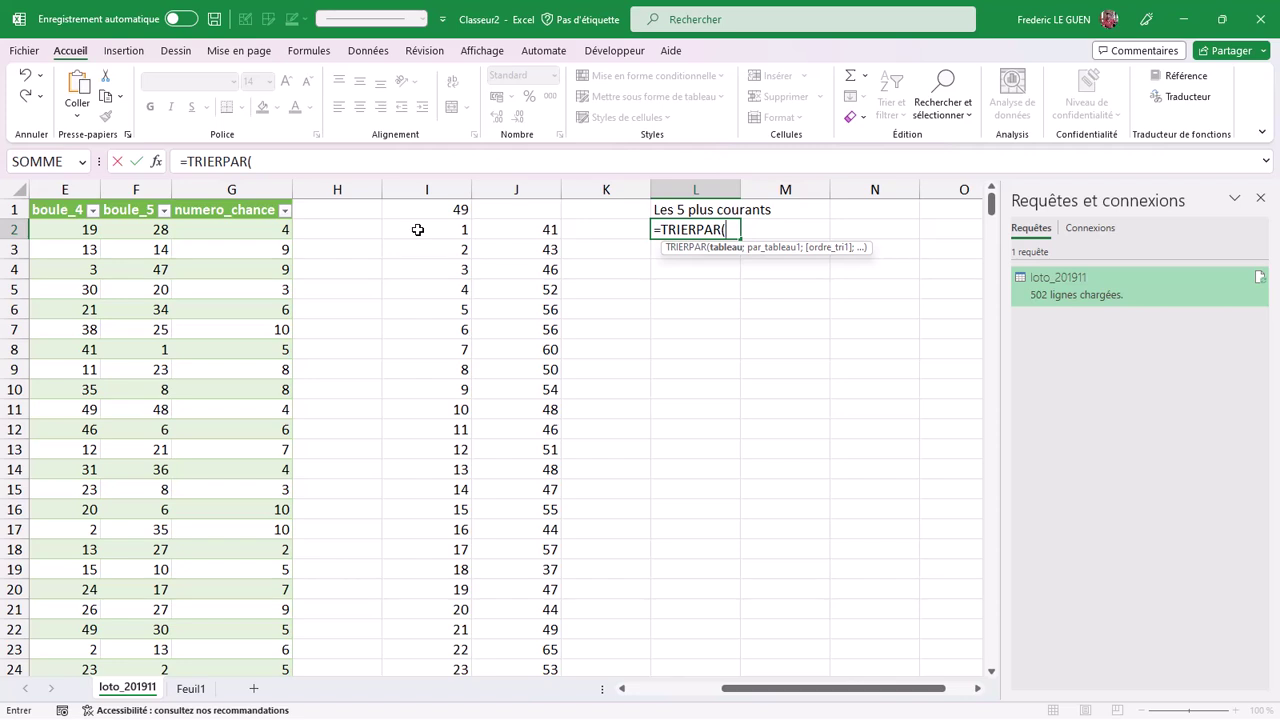
{"action": "left_click_drag", "start_coordinate": [418, 230], "coordinate": [429, 680]}
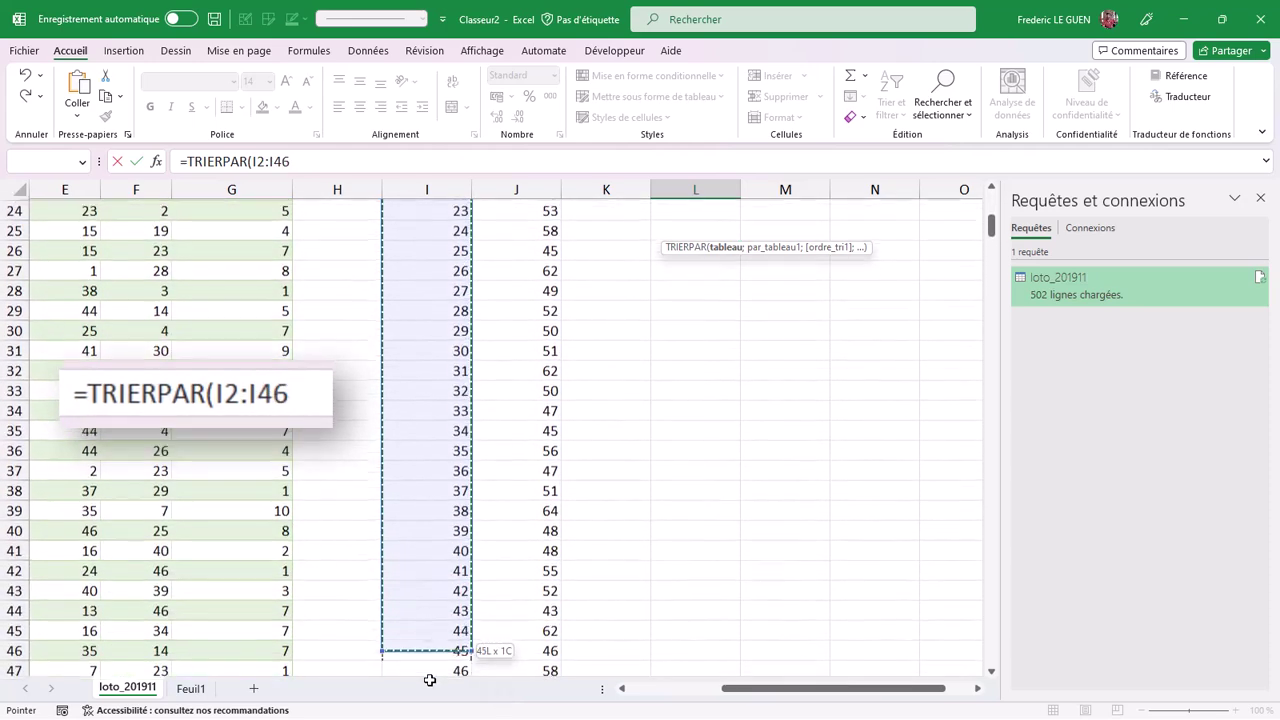
{"action": "left_click_drag", "start_coordinate": [429, 680], "coordinate": [430, 634]}
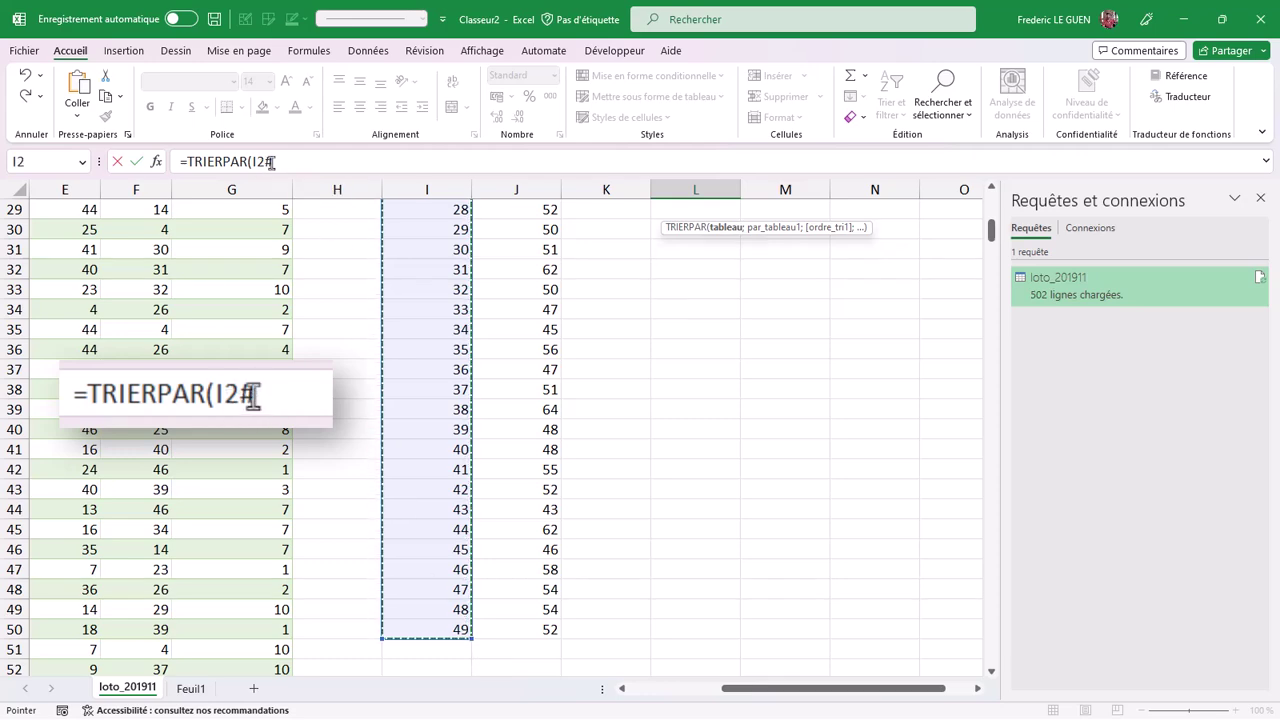
{"action": "scroll", "coordinate": [445, 349], "scroll_direction": "up", "scroll_amount": 4}
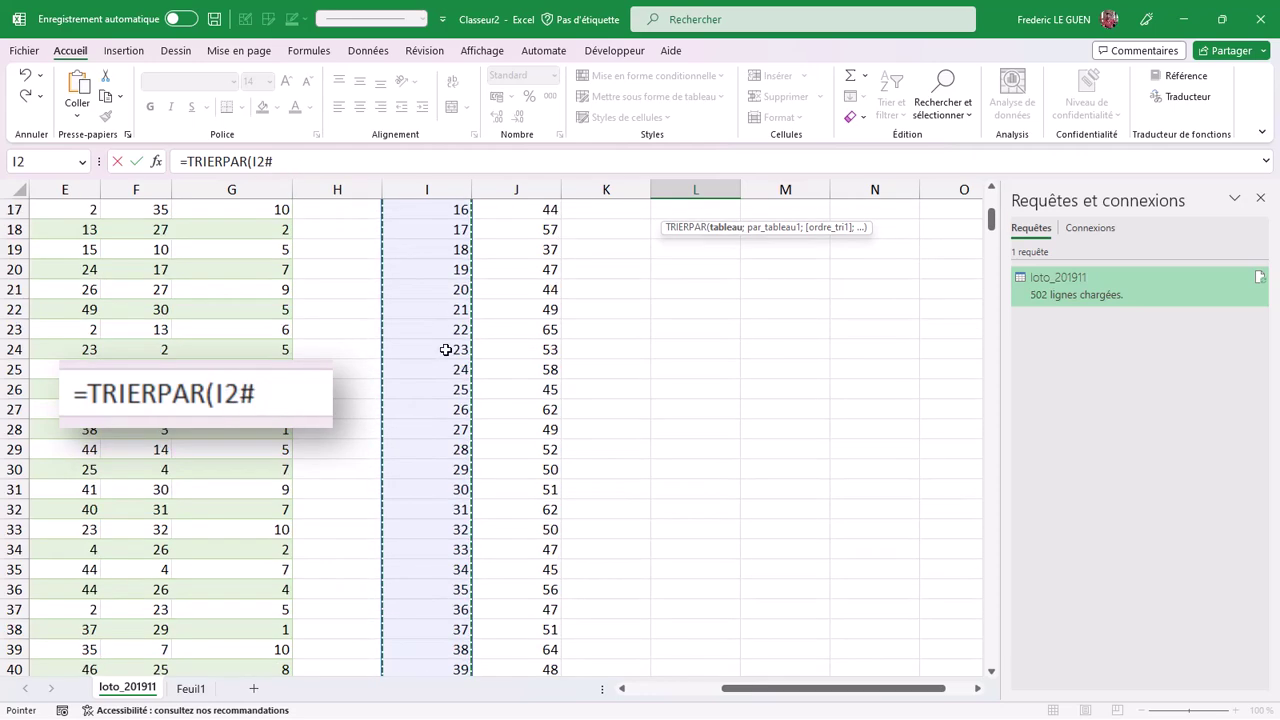
{"action": "scroll", "coordinate": [443, 349], "scroll_direction": "up", "scroll_amount": 5}
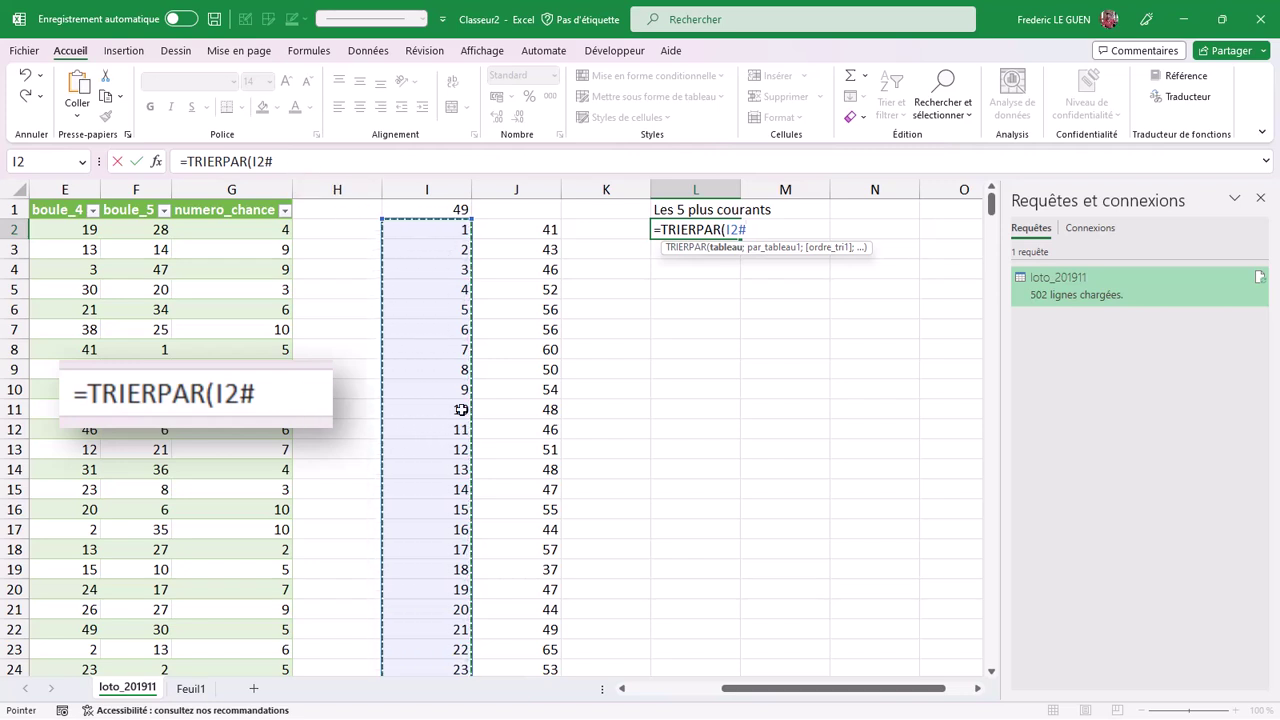
Add the spilled counts J2# as the TRIERPAR sort key.
{"action": "type", "text": ";"}
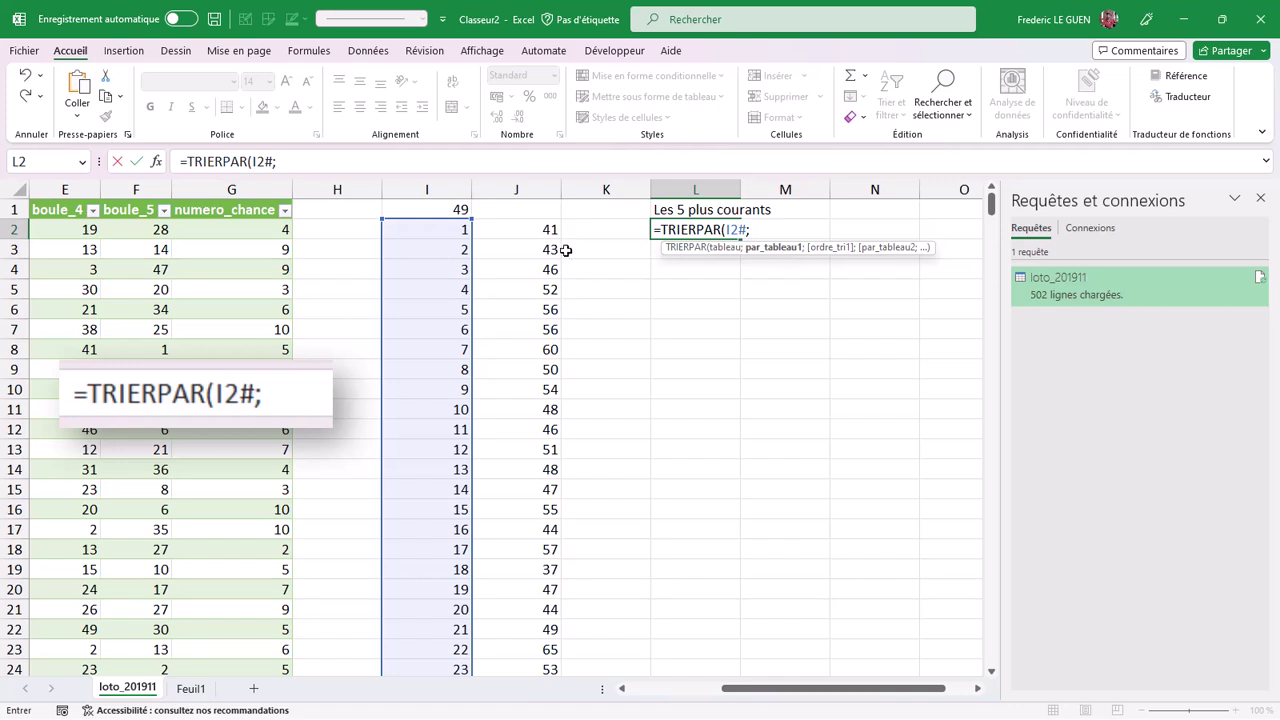
{"action": "left_click", "coordinate": [535, 229]}
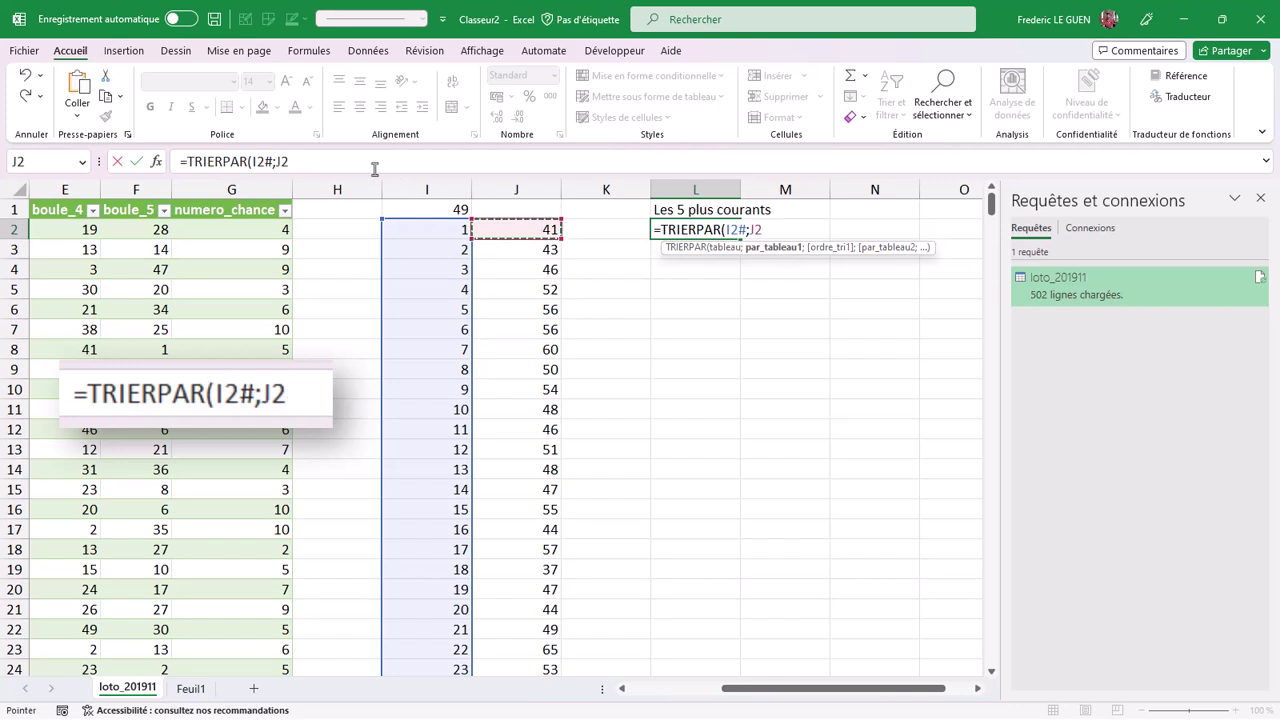
{"action": "left_click", "coordinate": [373, 166]}
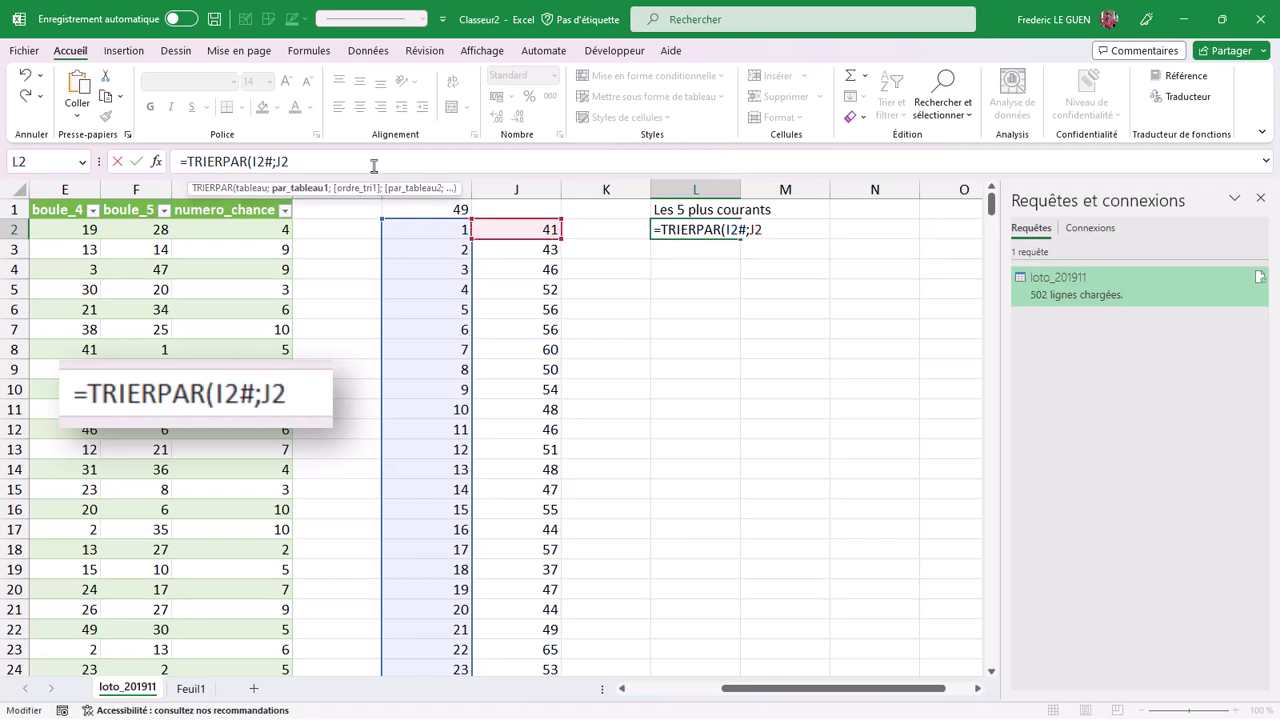
{"action": "type", "text": "#"}
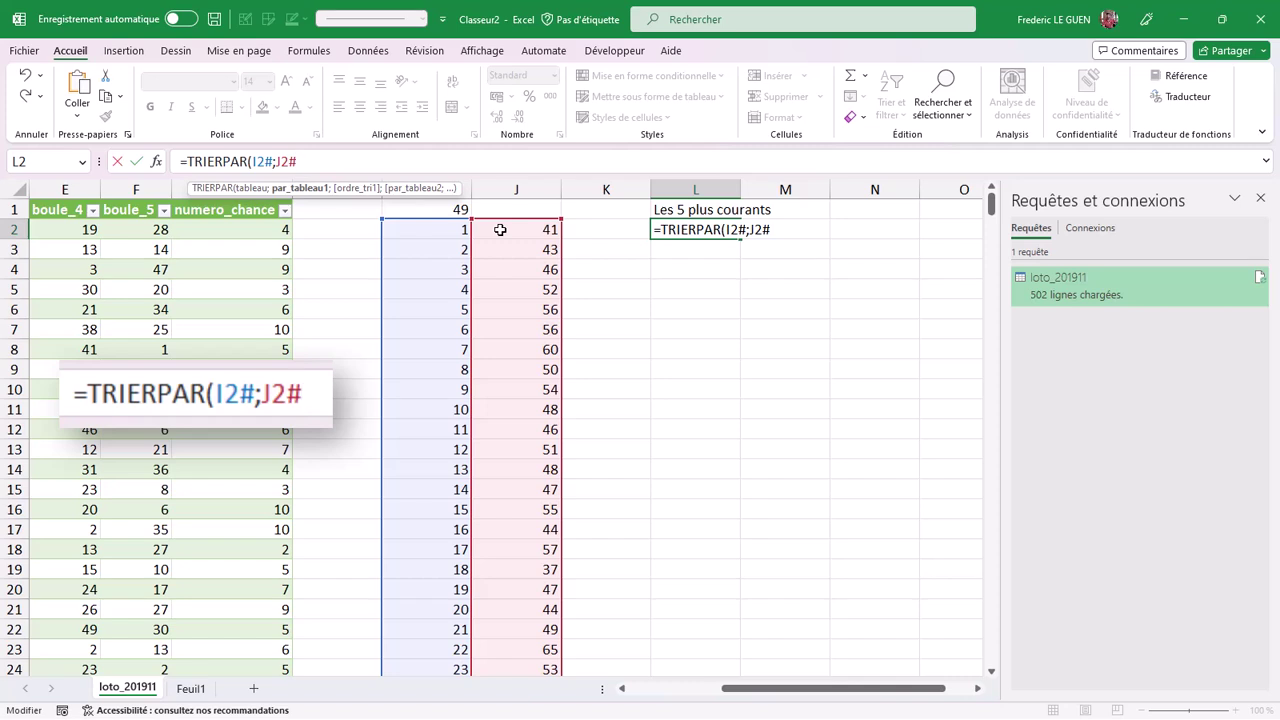
{"action": "type", "text": ")"}
Make L2 =TRIERPAR(I2#;J2#;-1), sorting by descending count starting 22, 38, 26, 31, 44.
{"action": "key", "text": "Return"}
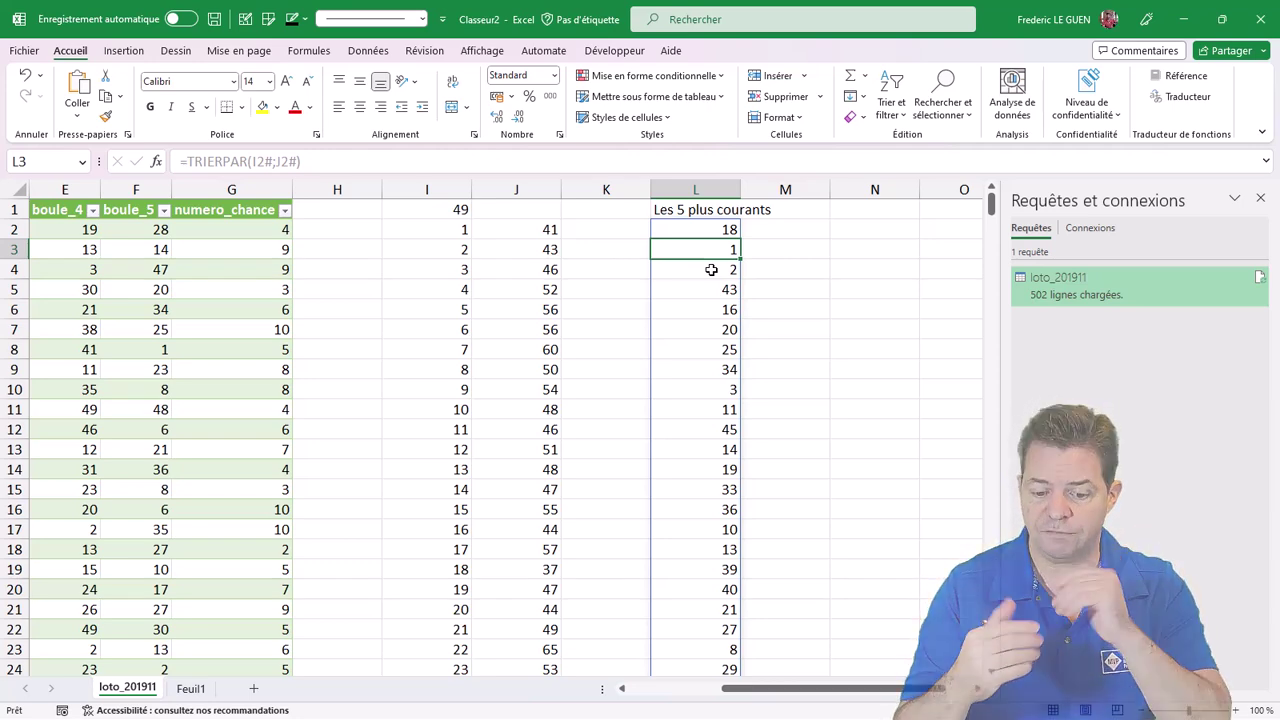
{"action": "left_click", "coordinate": [707, 229]}
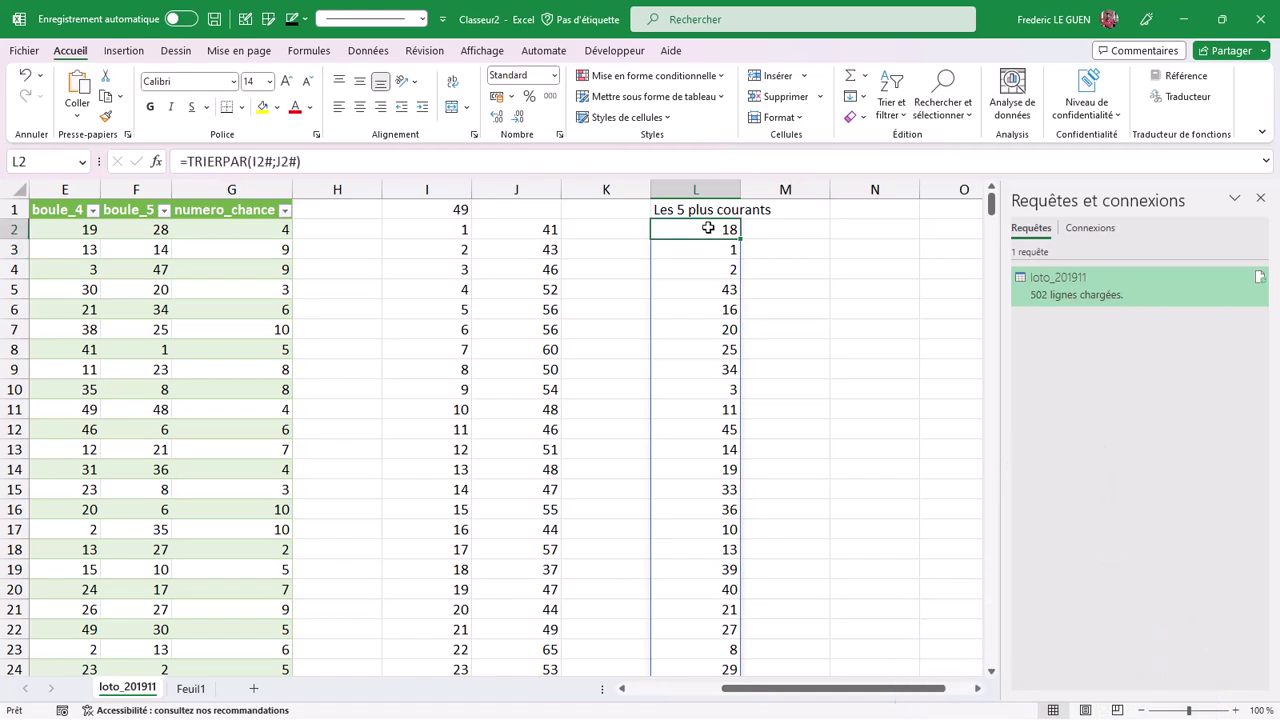
{"action": "left_click", "coordinate": [300, 163]}
{"action": "type", "text": ";"}
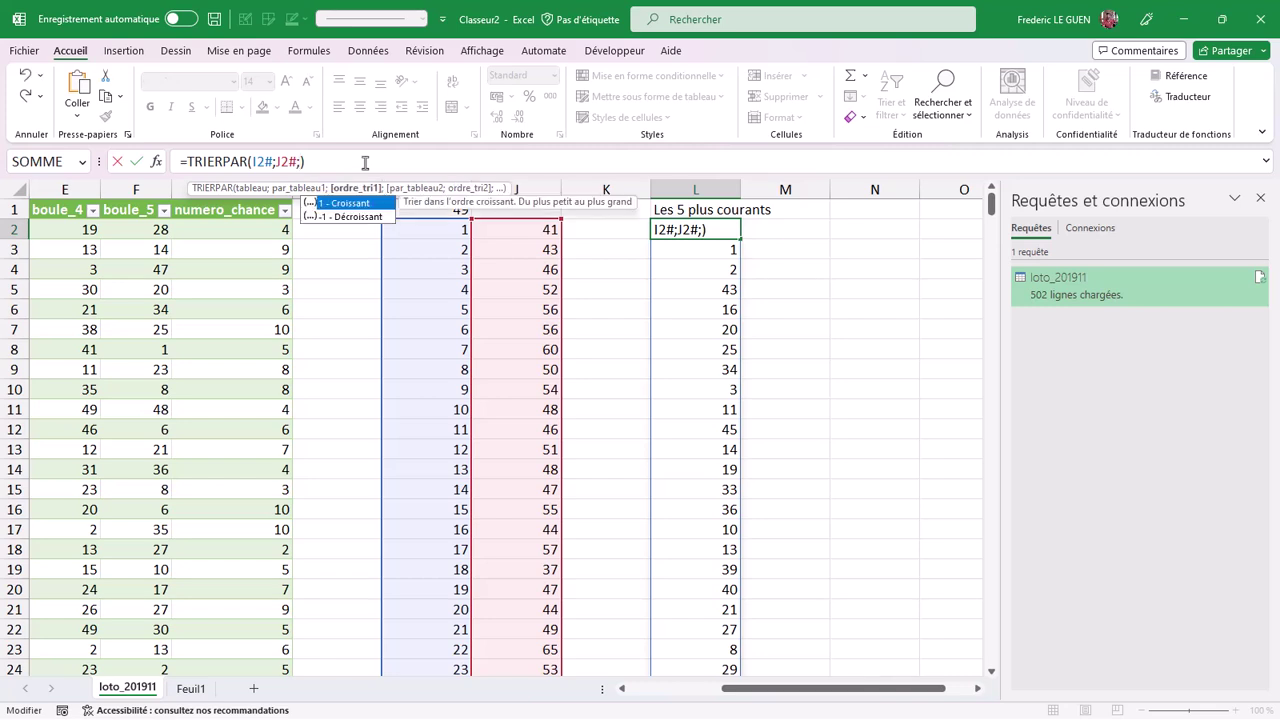
{"action": "double_click", "coordinate": [356, 216]}
{"action": "key", "text": "Return"}
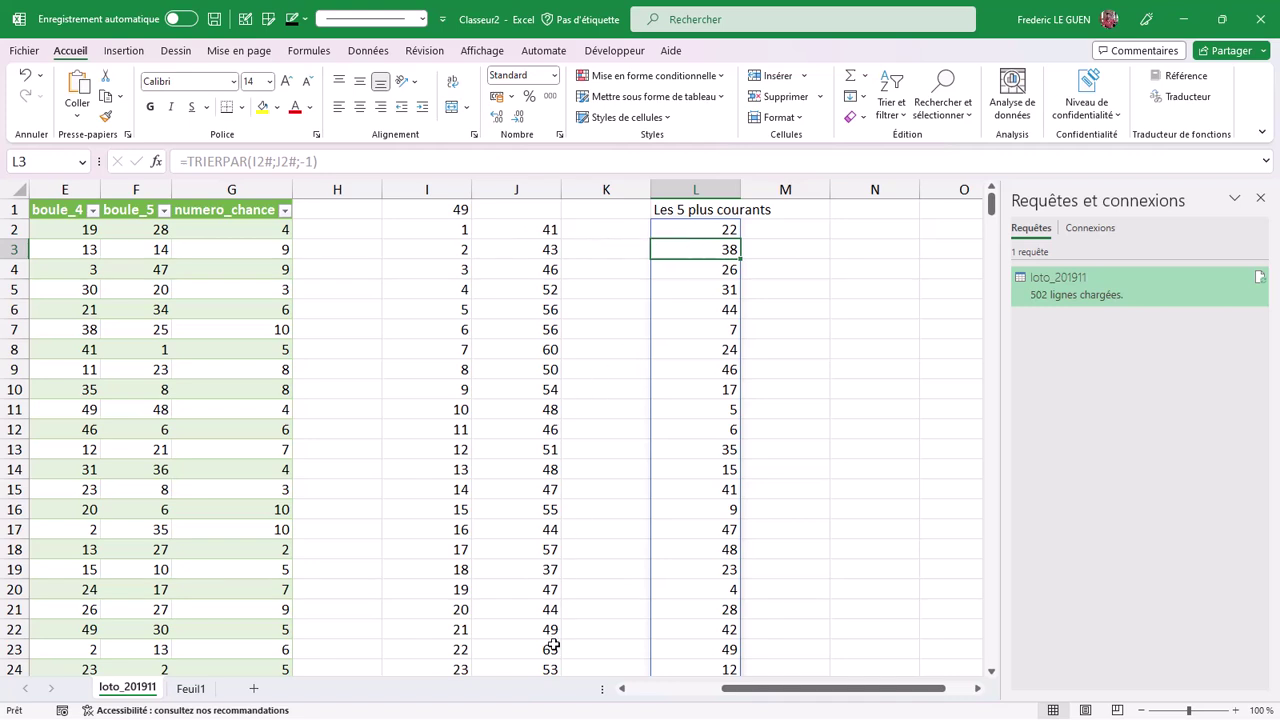
{"action": "scroll", "coordinate": [550, 640], "scroll_direction": "down", "scroll_amount": 3}
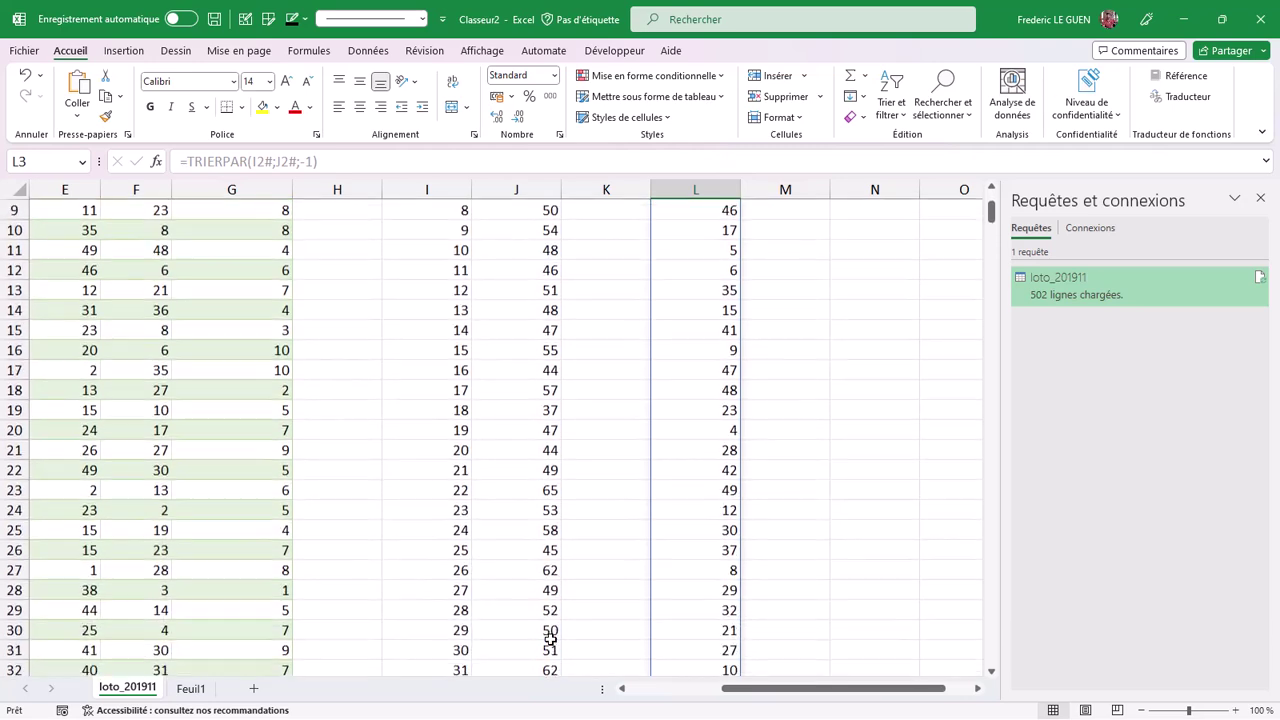
{"action": "scroll", "coordinate": [550, 640], "scroll_direction": "down", "scroll_amount": 2}
{"action": "scroll", "coordinate": [550, 640], "scroll_direction": "down", "scroll_amount": 1}
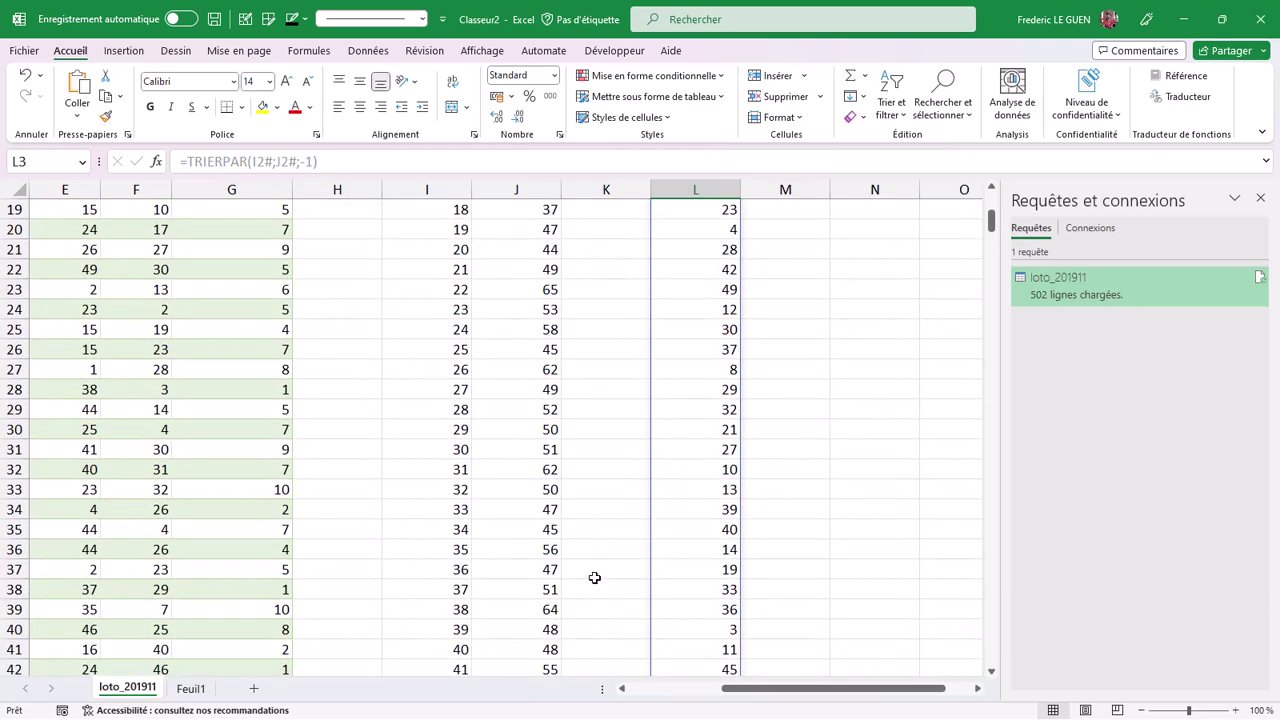
{"action": "scroll", "coordinate": [594, 577], "scroll_direction": "up", "scroll_amount": 6}
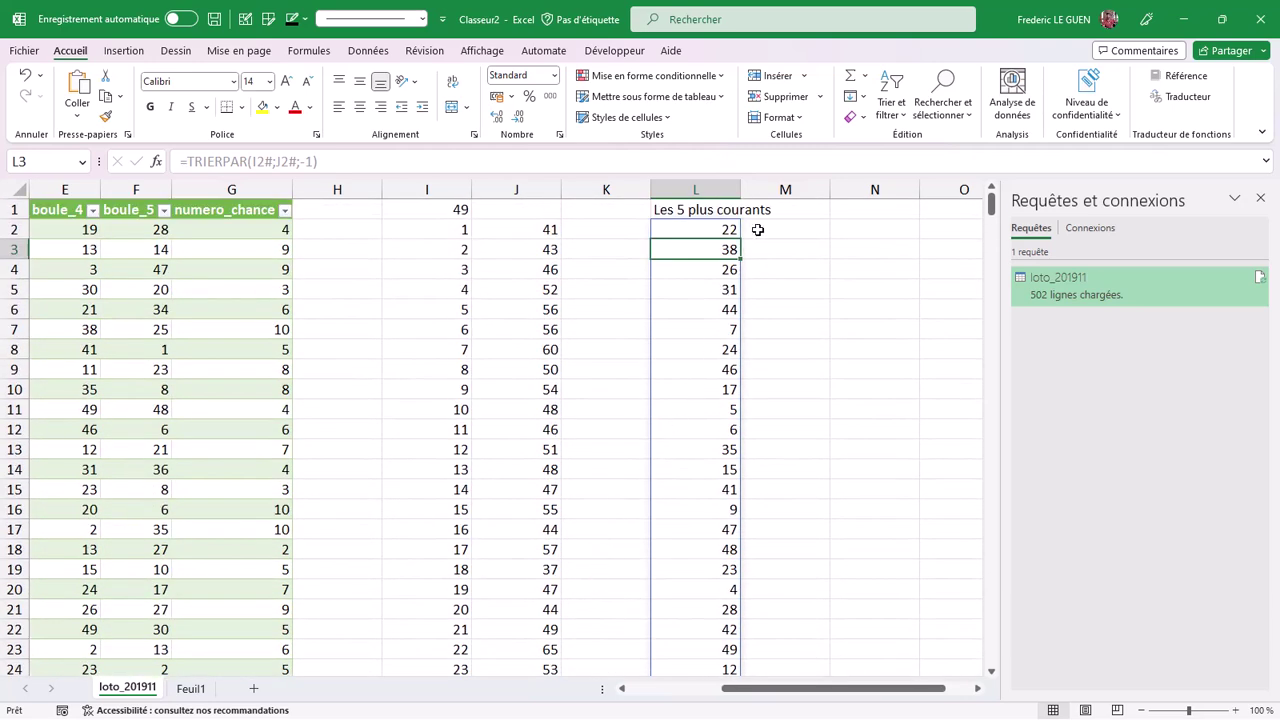
Wrap L2 as =PRENDRE(TRIERPAR(I2#;J2#;-1);5) to show only 22, 38, 26, 31, 44.
{"action": "left_click", "coordinate": [720, 227]}
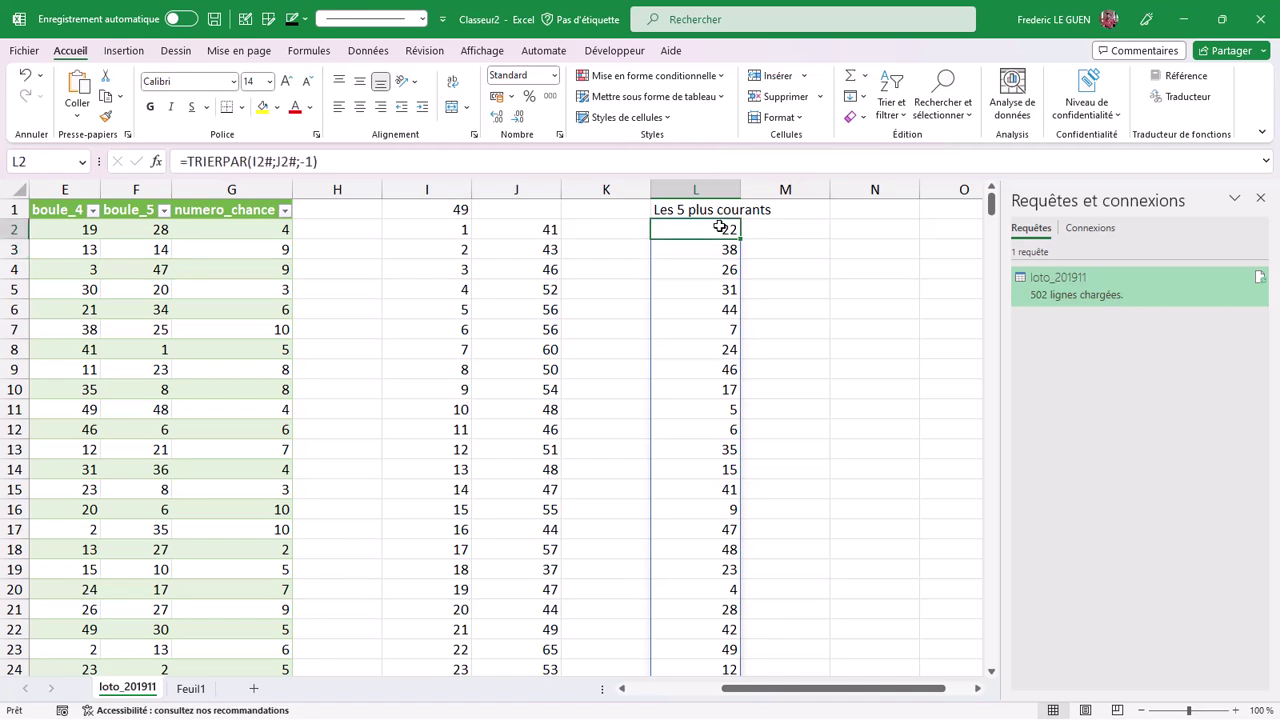
{"action": "left_click", "coordinate": [188, 161]}
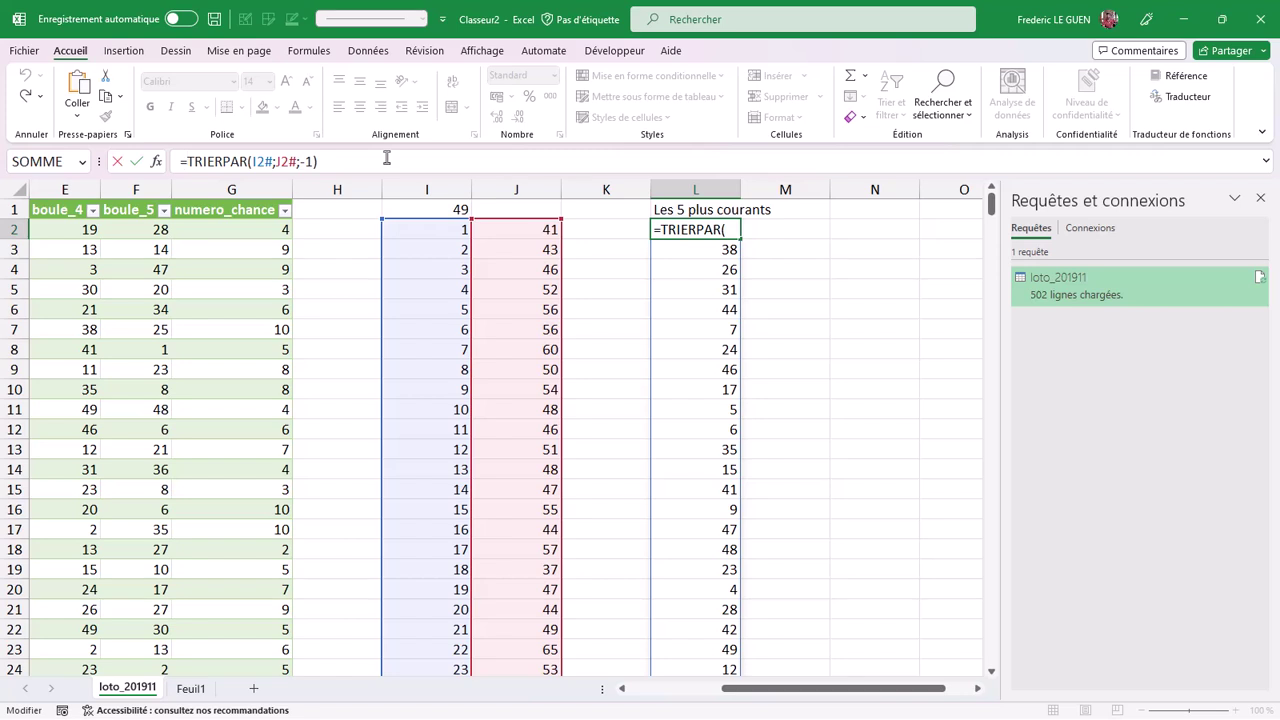
{"action": "type", "text": "PRENDRE"}
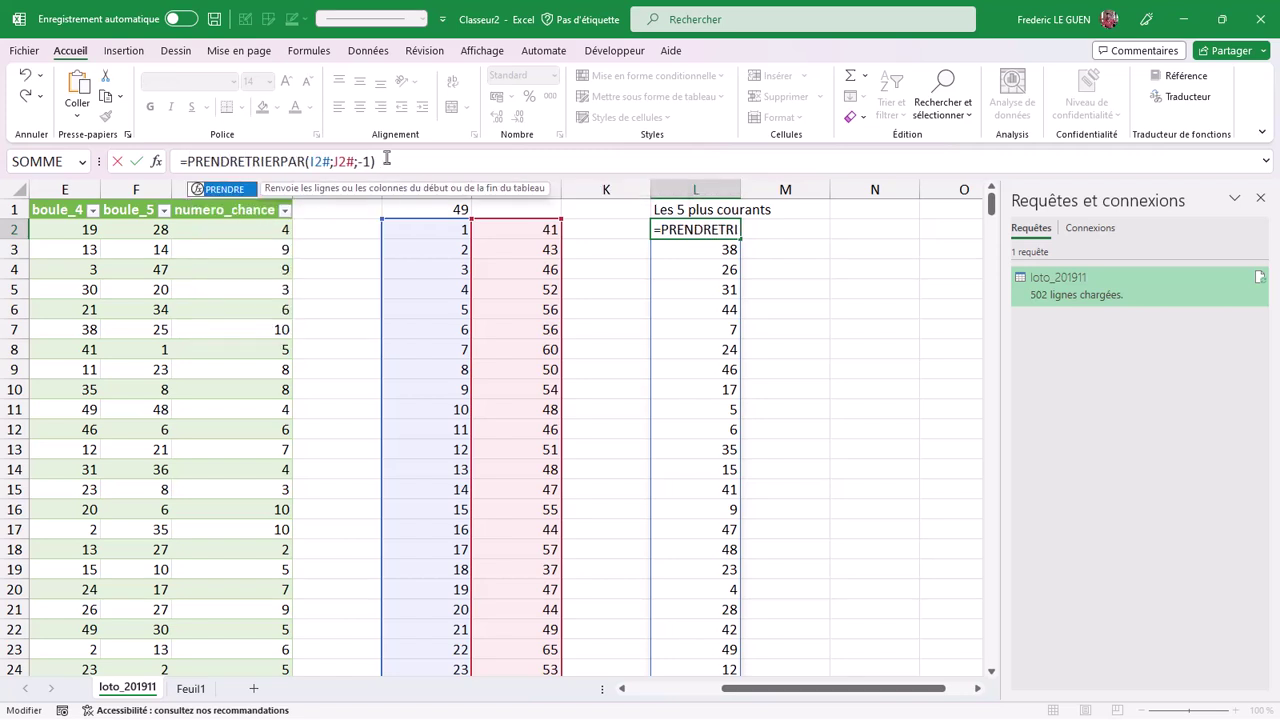
{"action": "type", "text": "("}
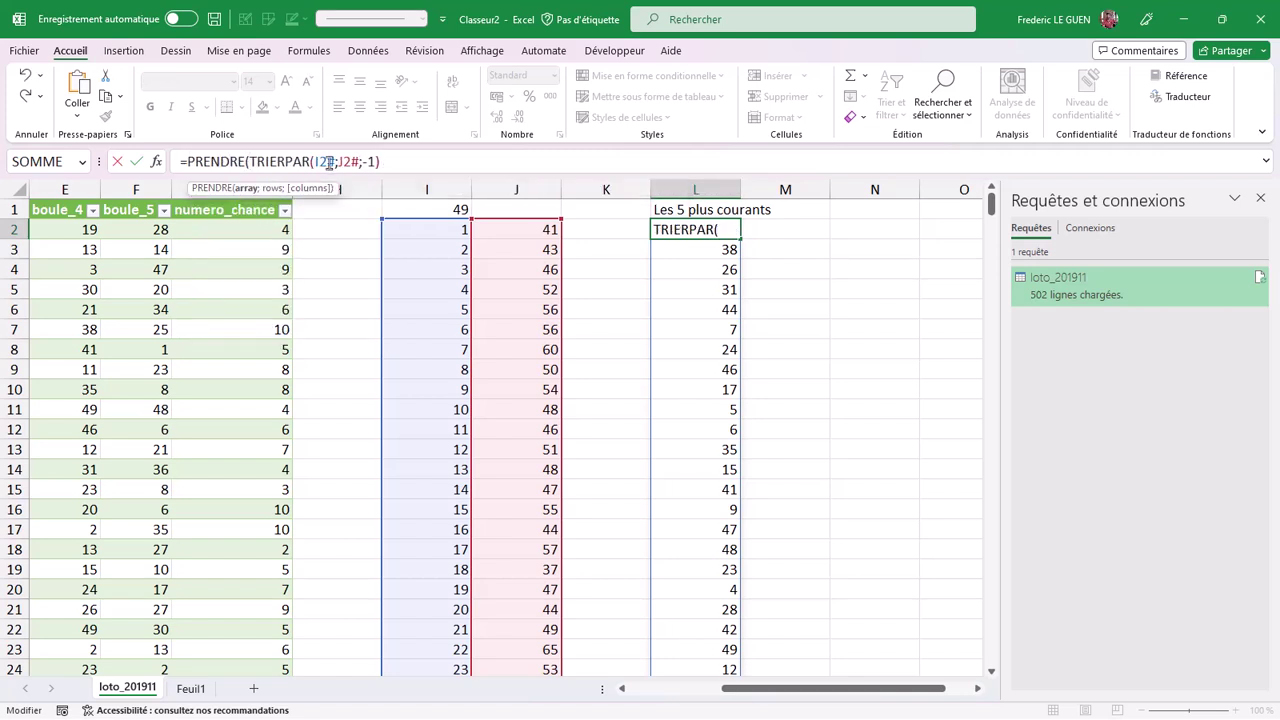
{"action": "left_click", "coordinate": [393, 163]}
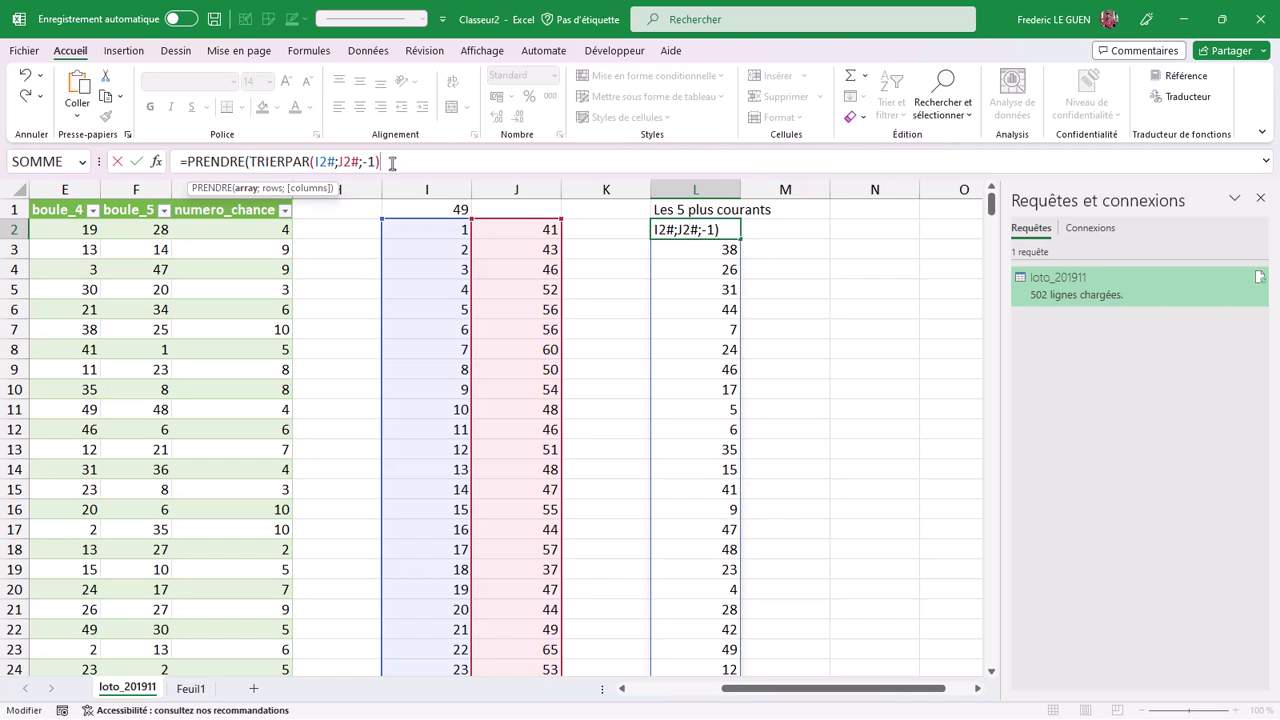
{"action": "type", "text": ";5"}
{"action": "key", "text": "Return"}
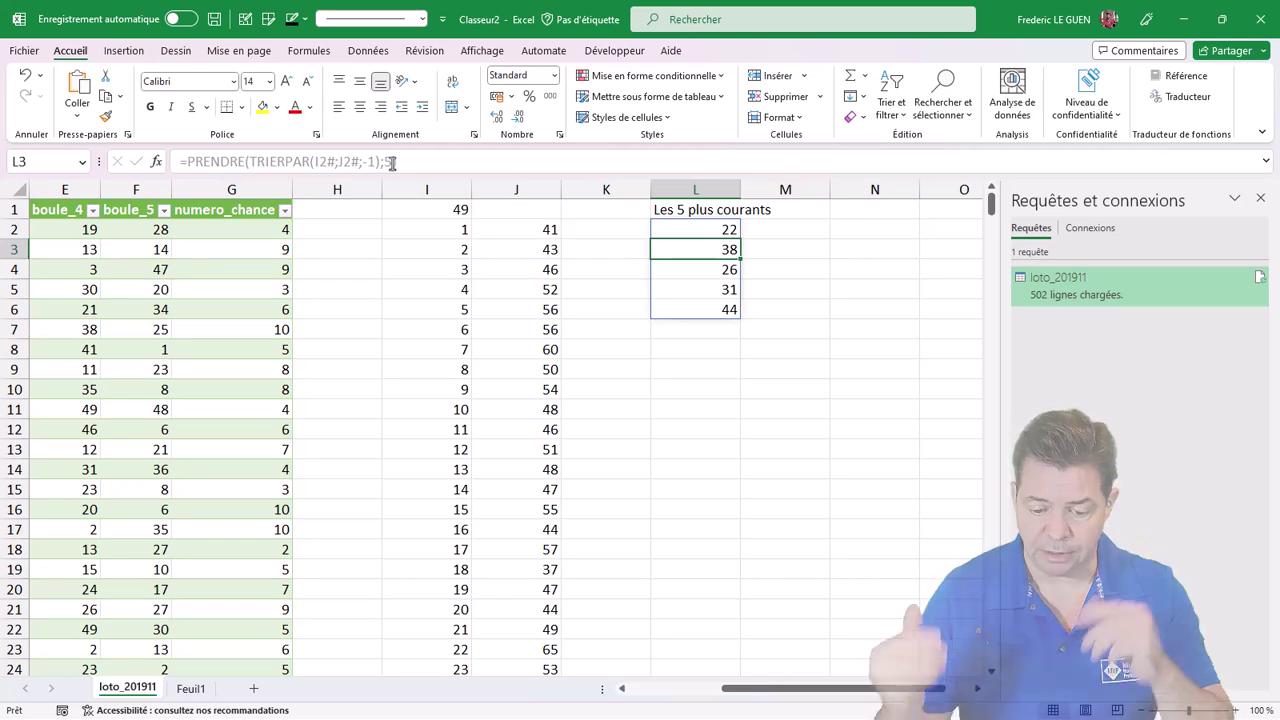
Enter the heading 'Les 5 moins fréquentes' in N1.
{"action": "left_click", "coordinate": [838, 212]}
{"action": "type", "text": "Les 5 moins fréqu"}
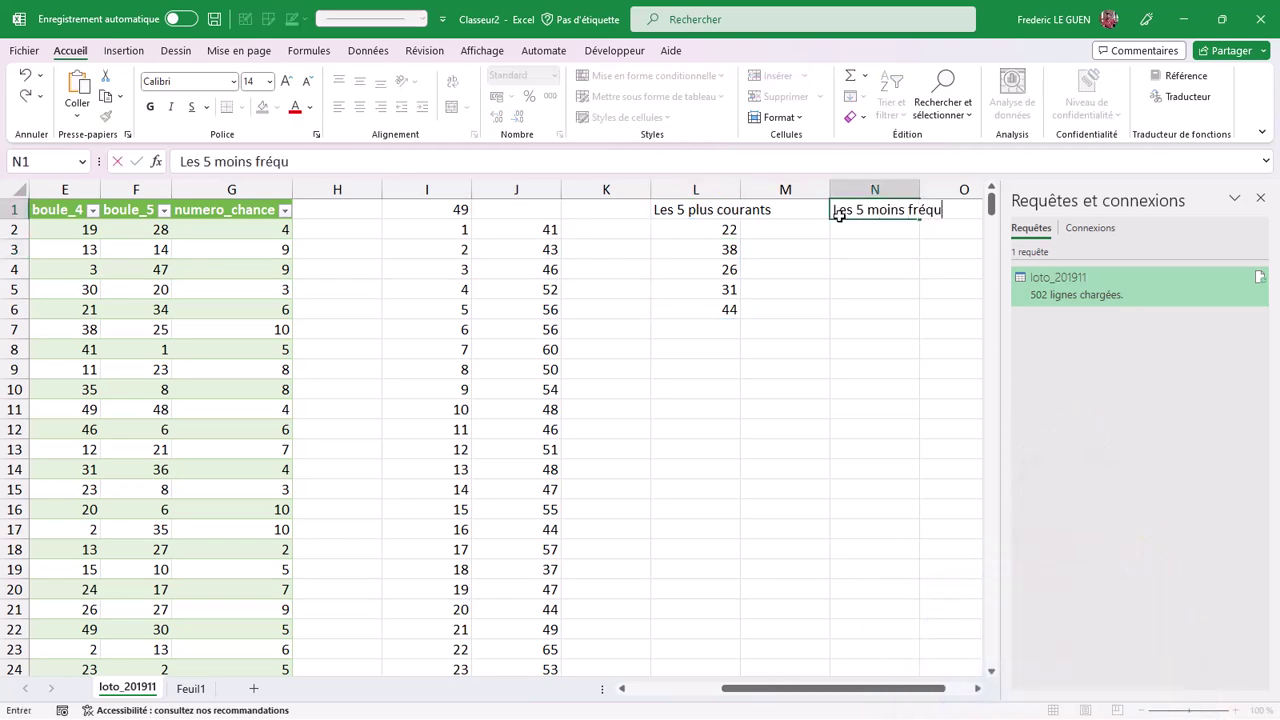
{"action": "type", "text": "entes"}
{"action": "key", "text": "Return"}
Copy the L2 formula into N2 with -5, listing the least drawn 20, 2, 43, 1, 18.
{"action": "left_click", "coordinate": [712, 234]}
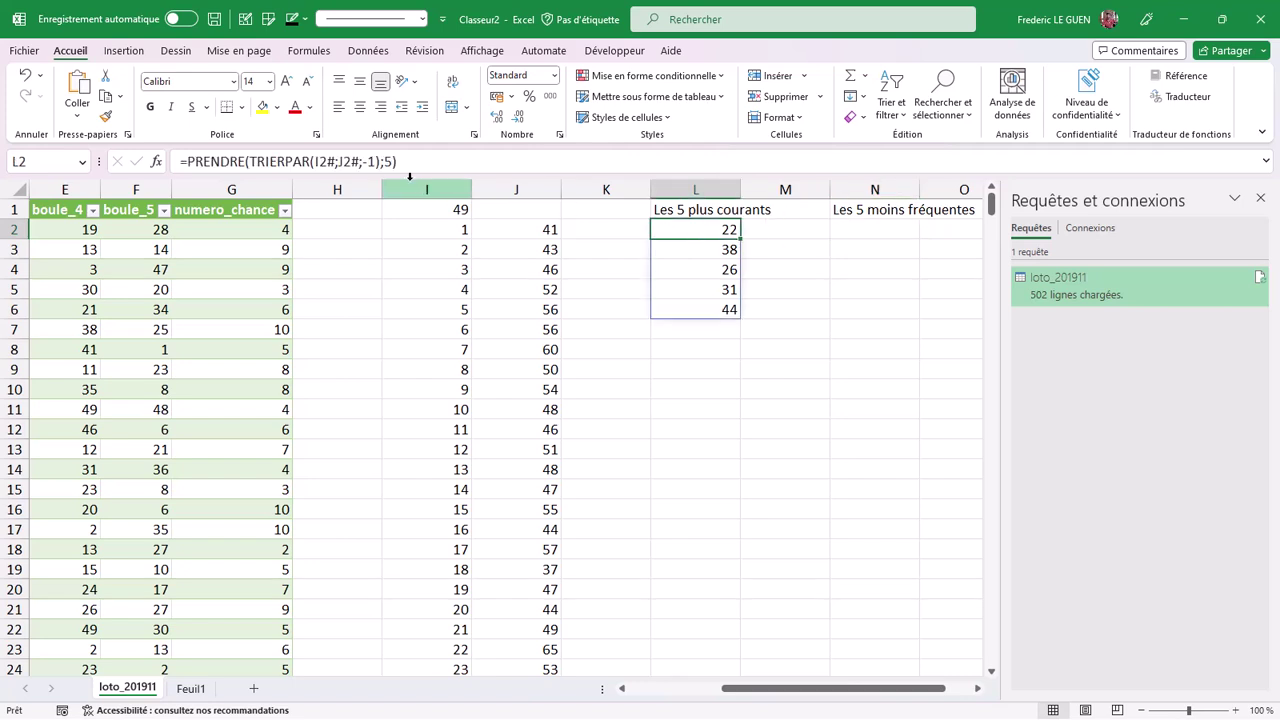
{"action": "left_click_drag", "start_coordinate": [398, 162], "coordinate": [165, 161]}
{"action": "key", "text": "ctrl+c"}
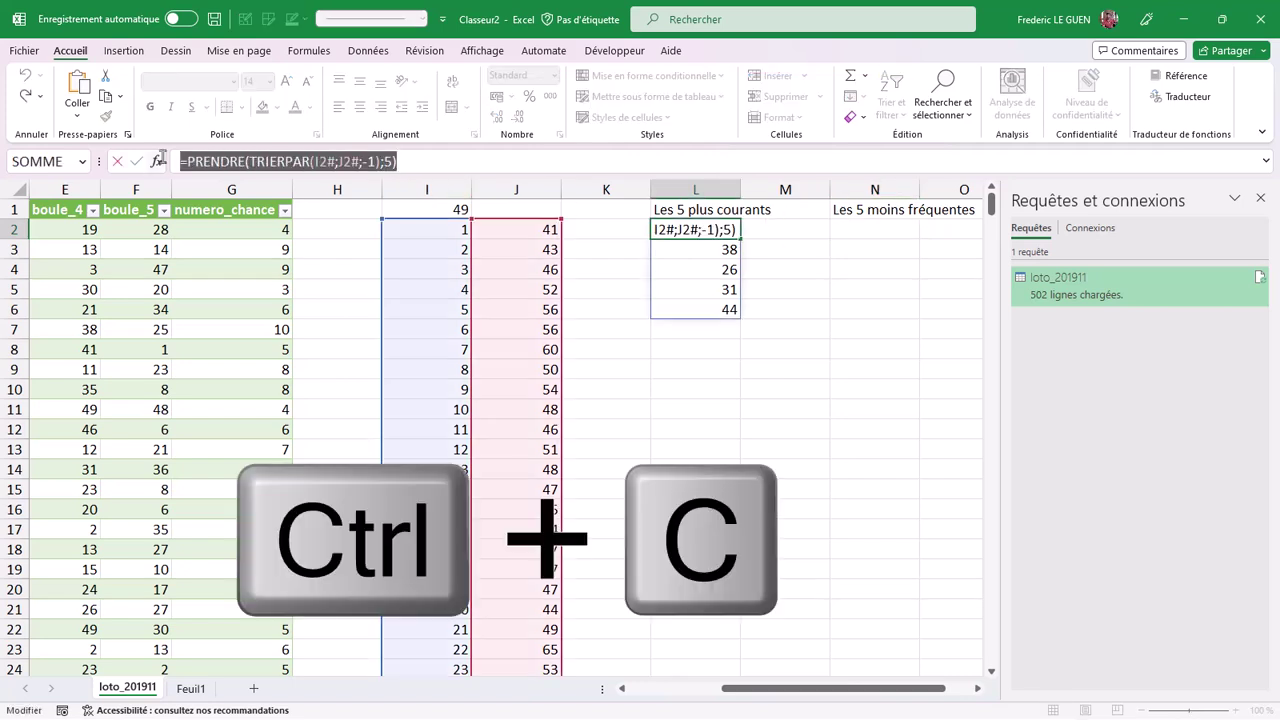
{"action": "key", "text": "Escape"}
{"action": "left_click", "coordinate": [850, 228]}
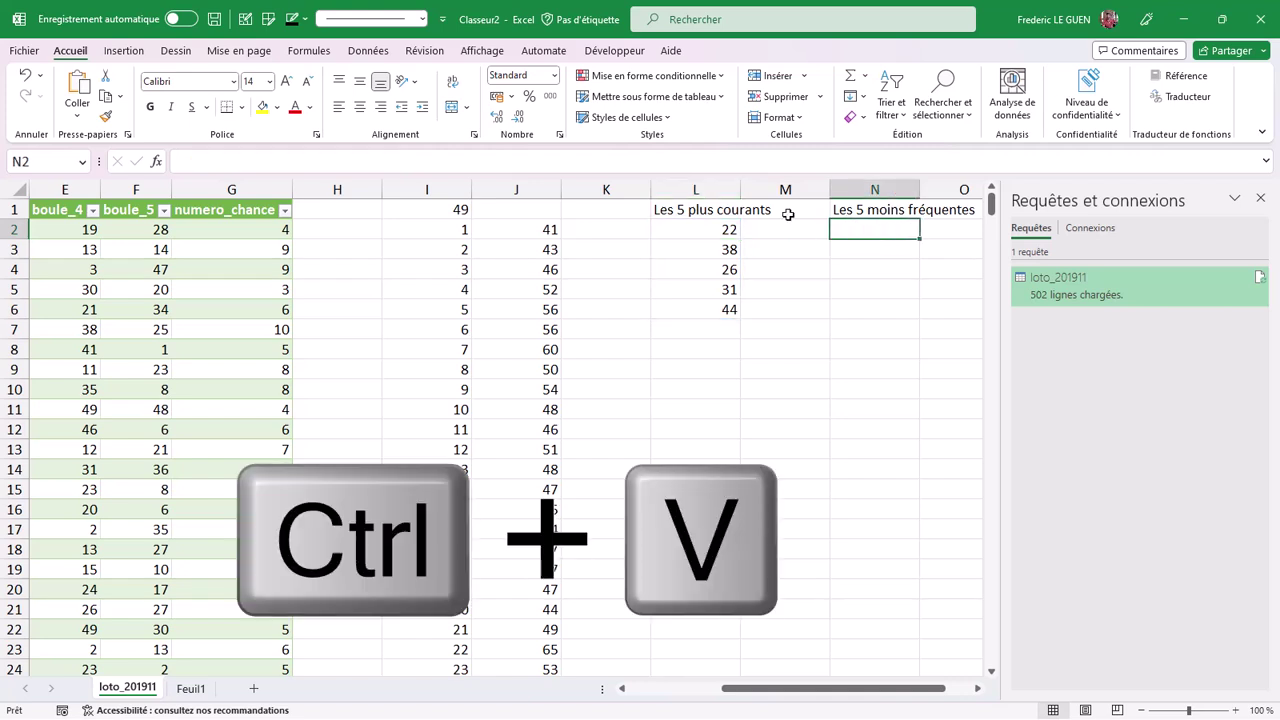
{"action": "left_click", "coordinate": [474, 162]}
{"action": "key", "text": "ctrl+v"}
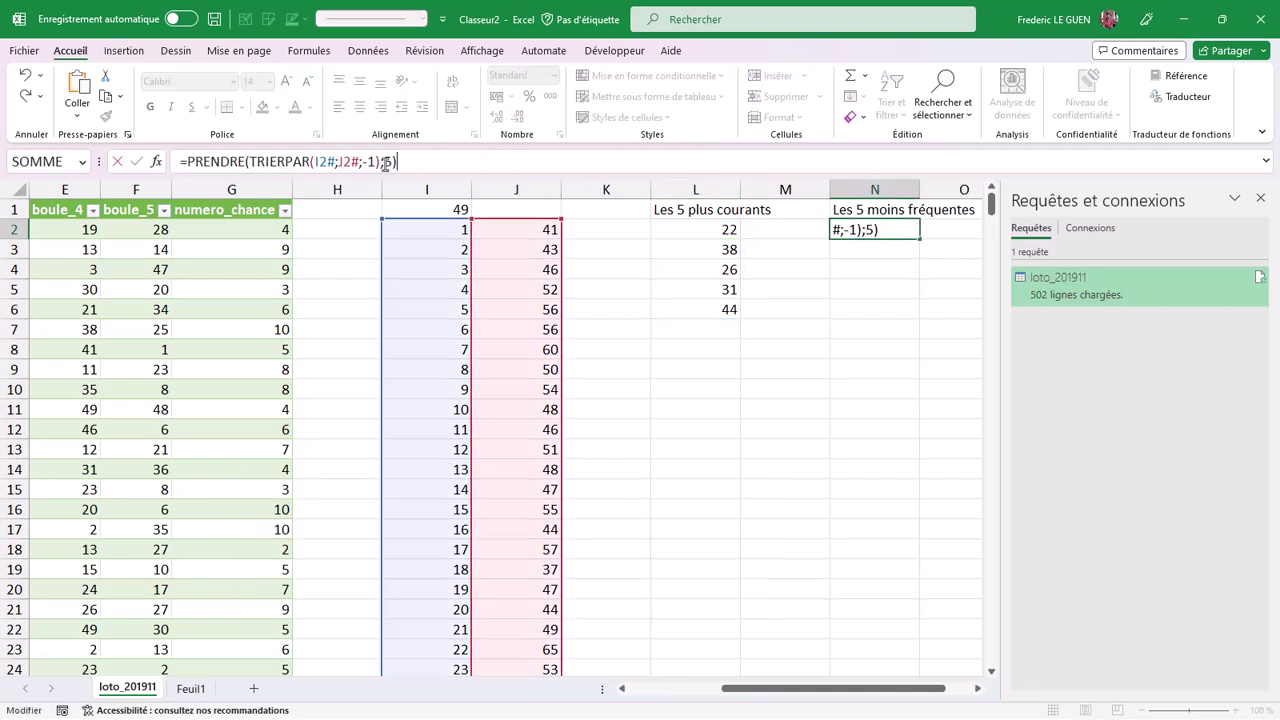
{"action": "left_click", "coordinate": [386, 162]}
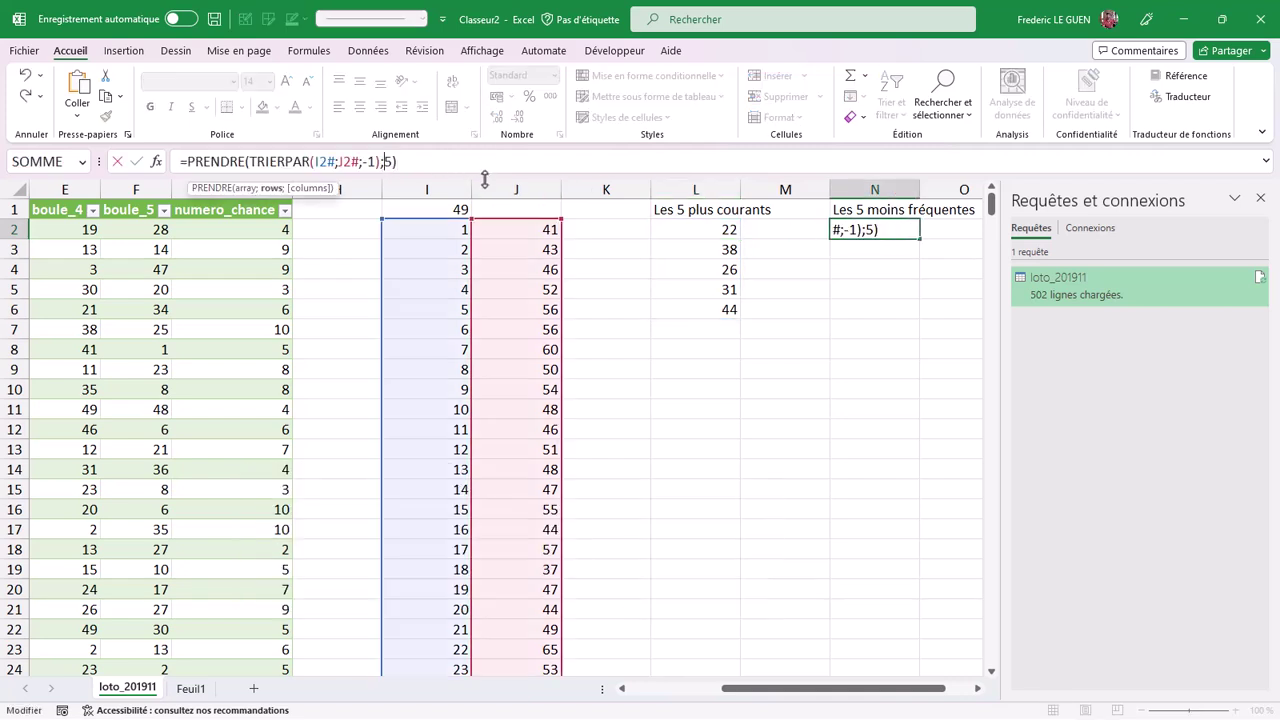
{"action": "type", "text": "-"}
{"action": "key", "text": "Return"}
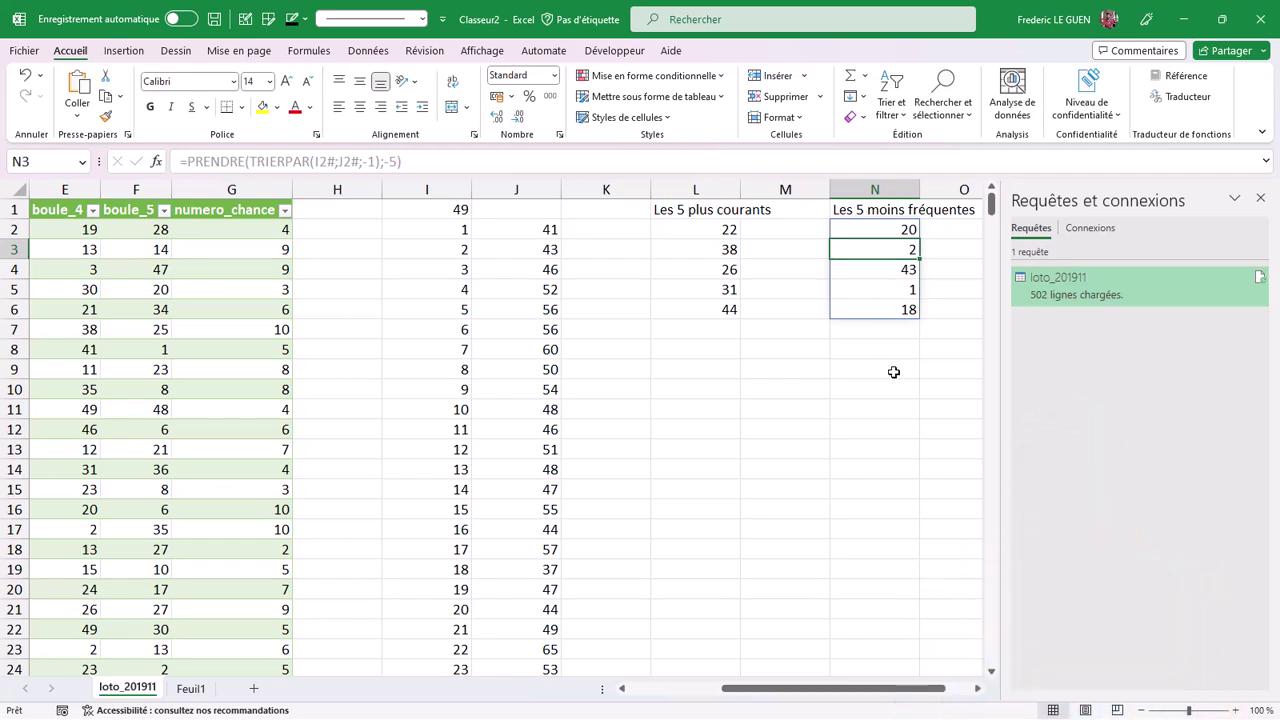
In Q1, enter =MAX over the numero_chance column, returning 10.
{"action": "left_click", "coordinate": [978, 688]}
{"action": "left_click", "coordinate": [978, 688]}
{"action": "left_click", "coordinate": [978, 688]}
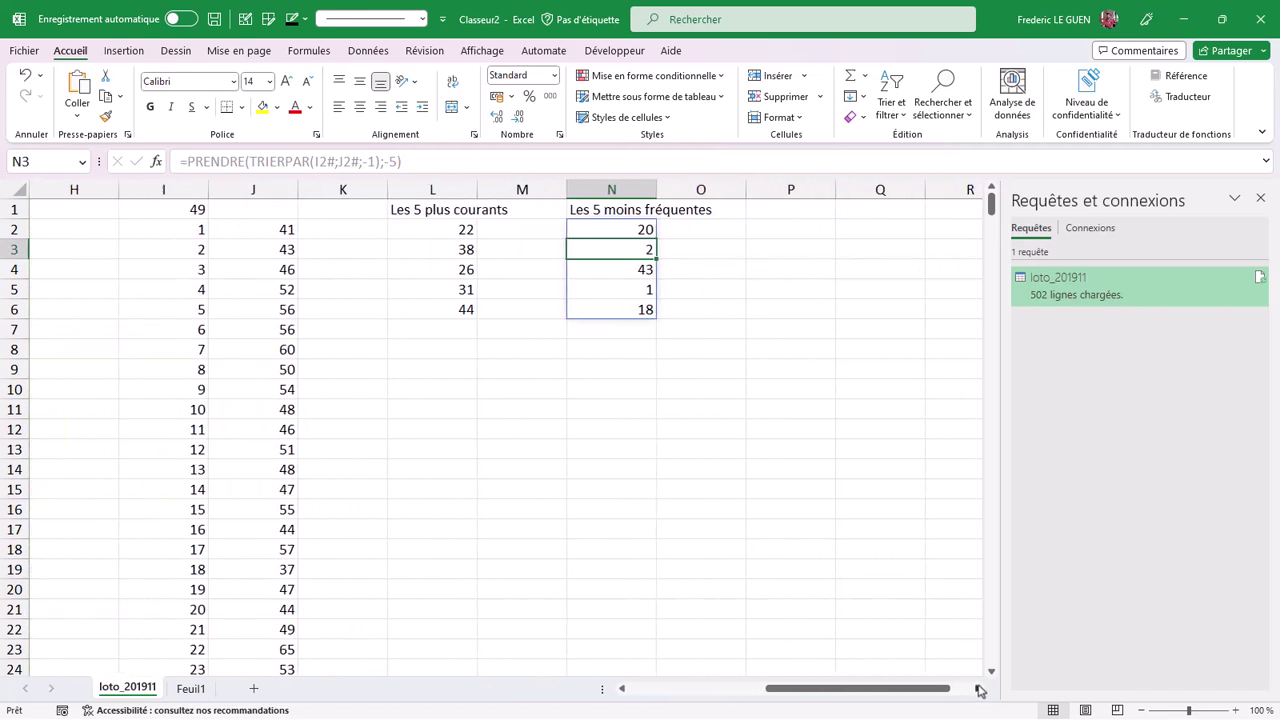
{"action": "left_click", "coordinate": [895, 213]}
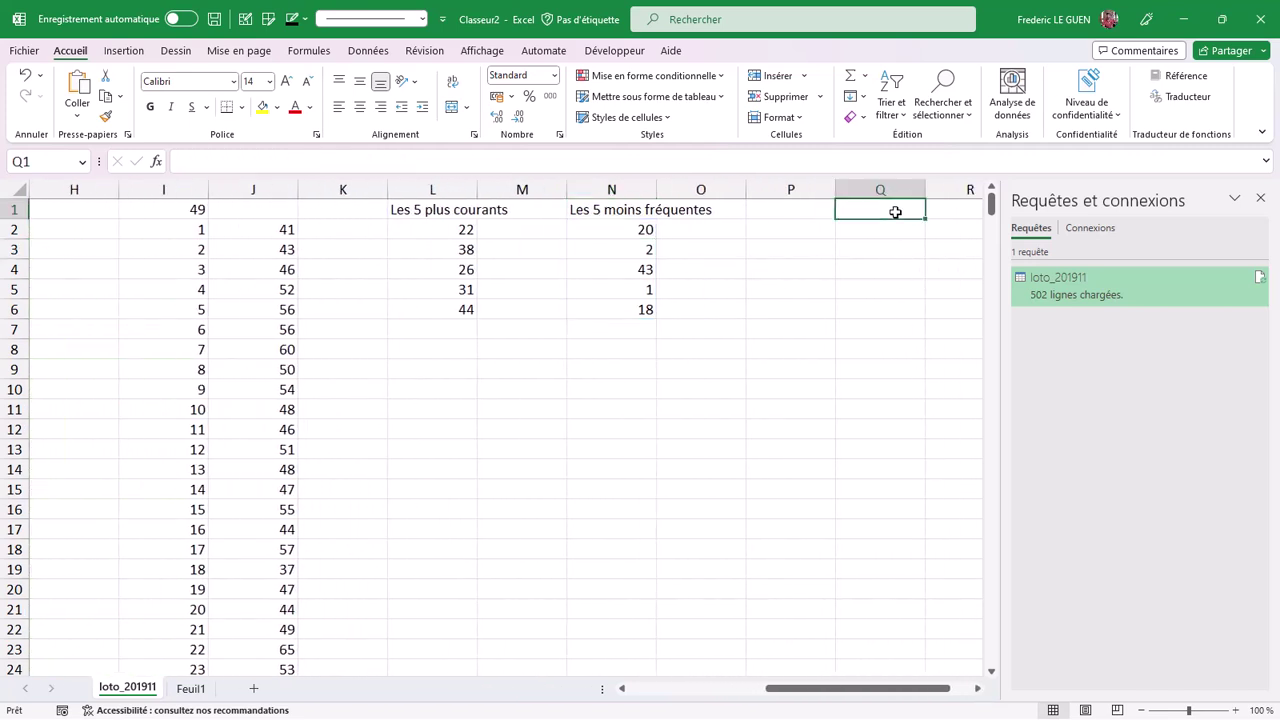
{"action": "type", "text": "=MAX"}
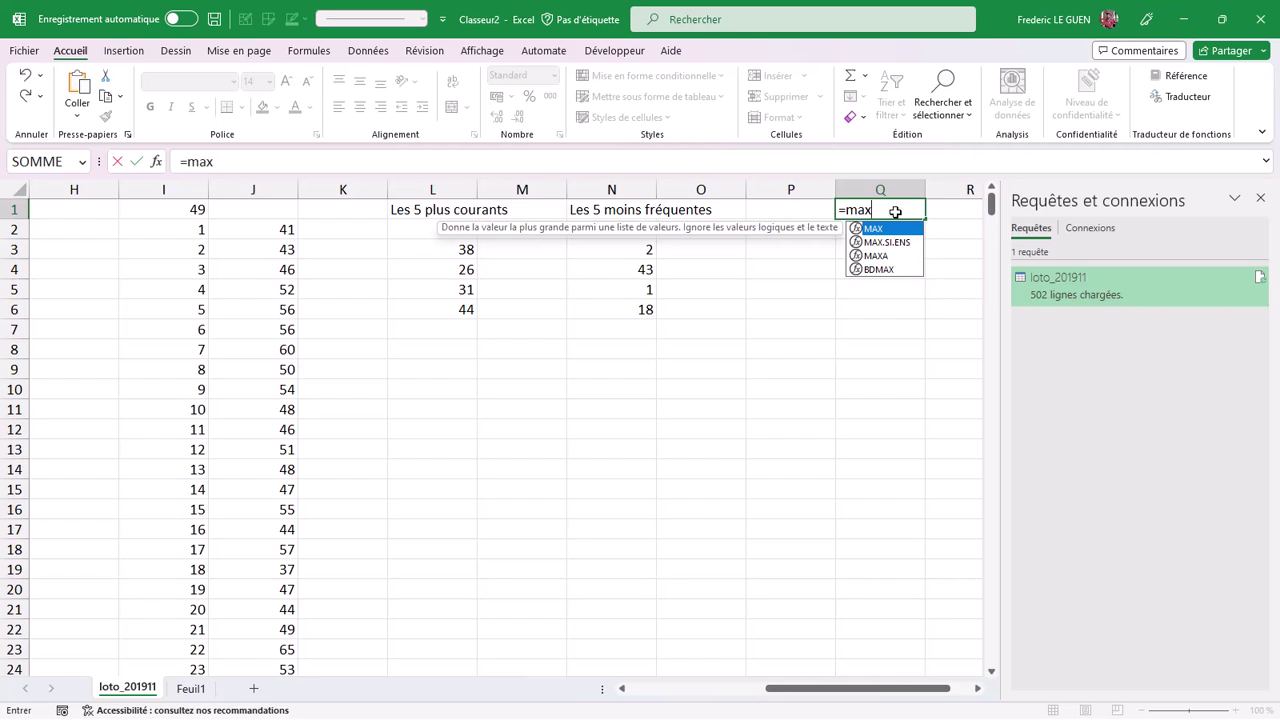
{"action": "type", "text": "("}
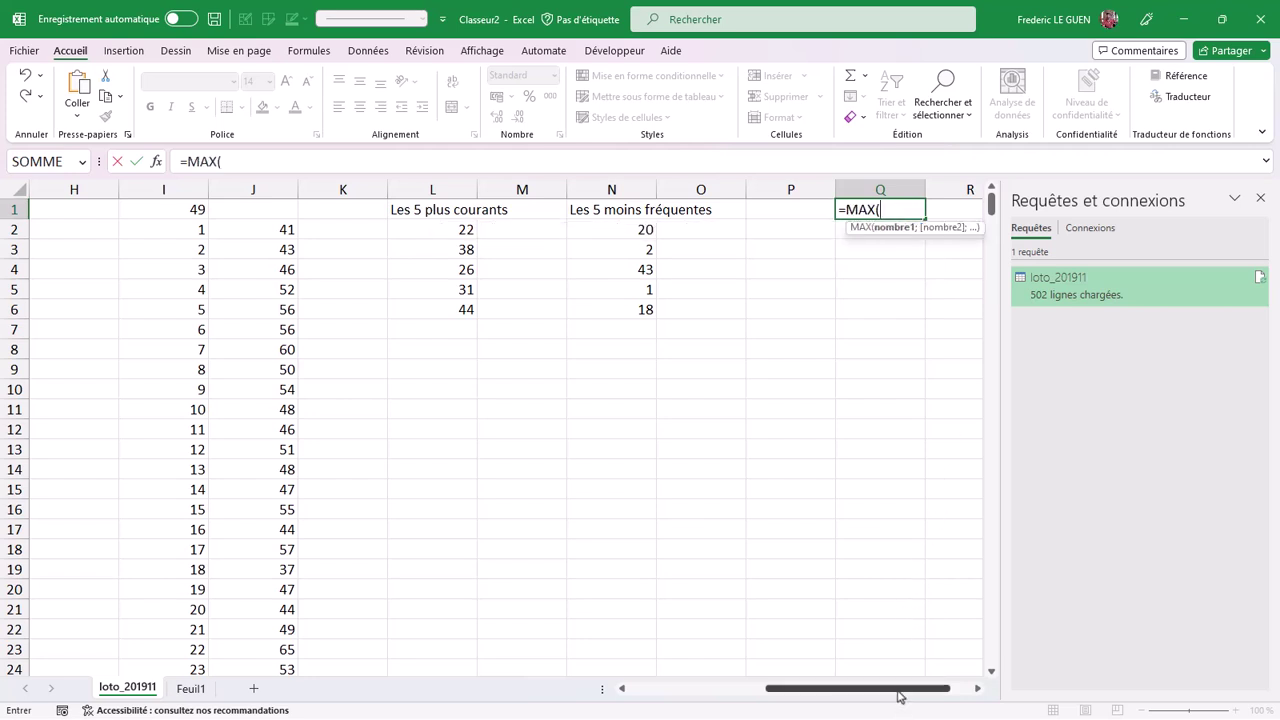
{"action": "left_click_drag", "start_coordinate": [898, 690], "coordinate": [839, 690]}
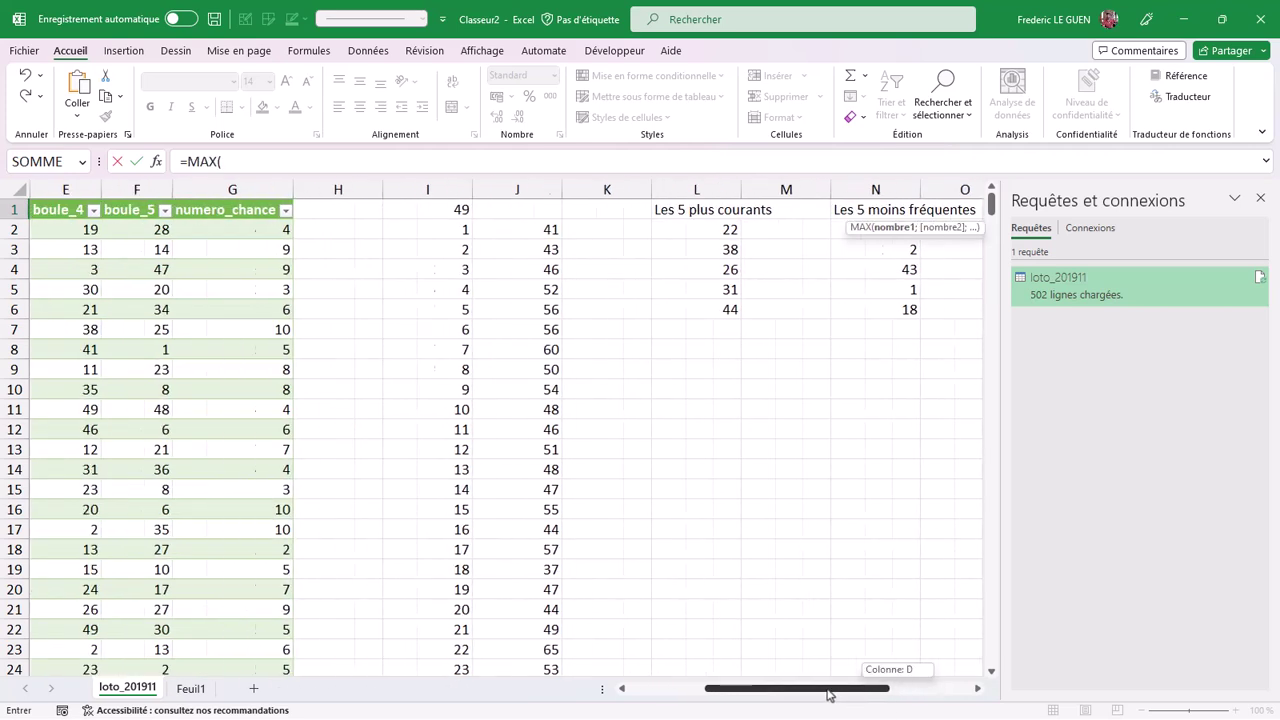
{"action": "left_click", "coordinate": [273, 205]}
Finish the maximum formula, then enter =SEQUENCE(Q1) in Q2 to list lucky numbers 1–10.
{"action": "type", "text": ")"}
{"action": "key", "text": "Return"}
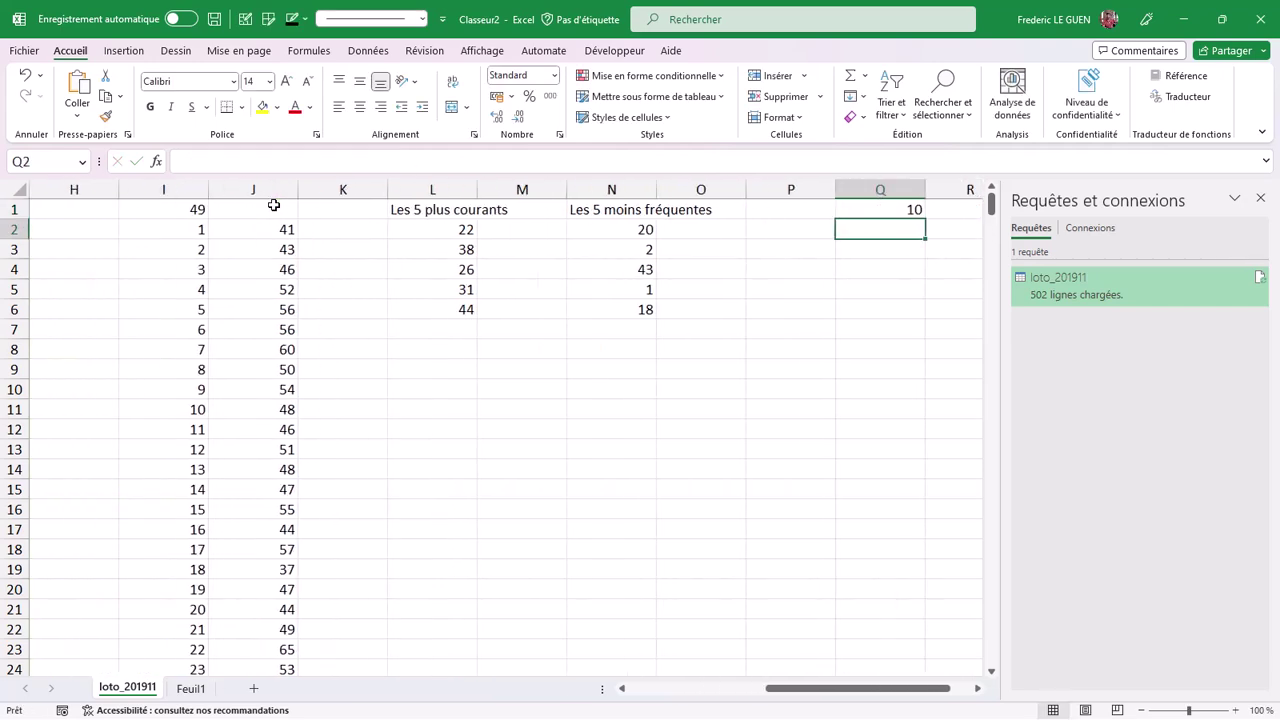
{"action": "type", "text": "=seq"}
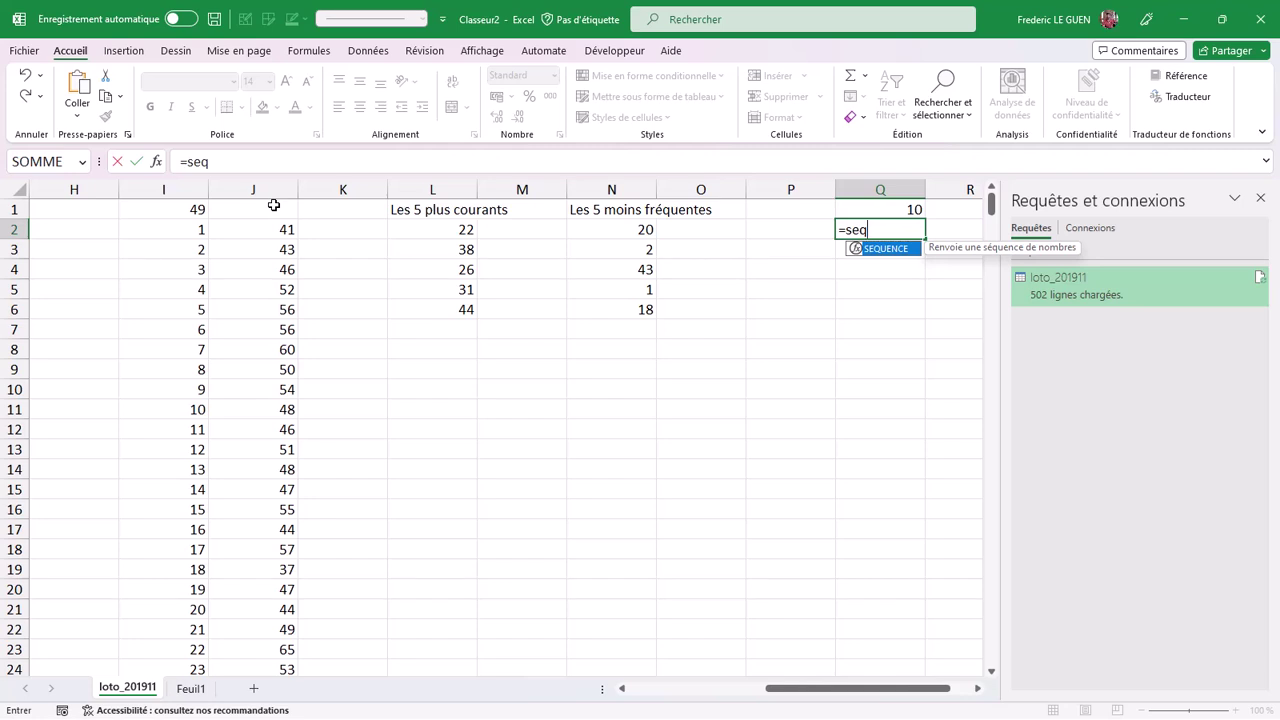
{"action": "key", "text": "Tab"}
{"action": "left_click", "coordinate": [874, 209]}
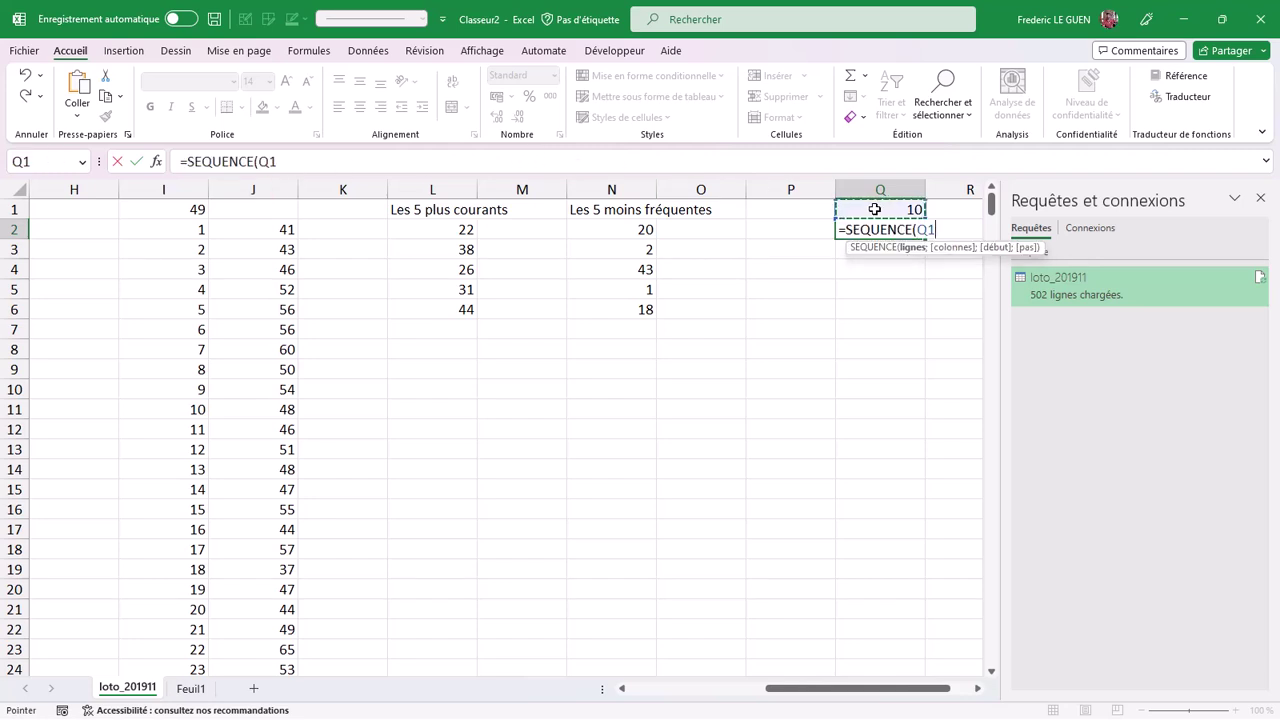
{"action": "type", "text": ")"}
{"action": "key", "text": "Return"}
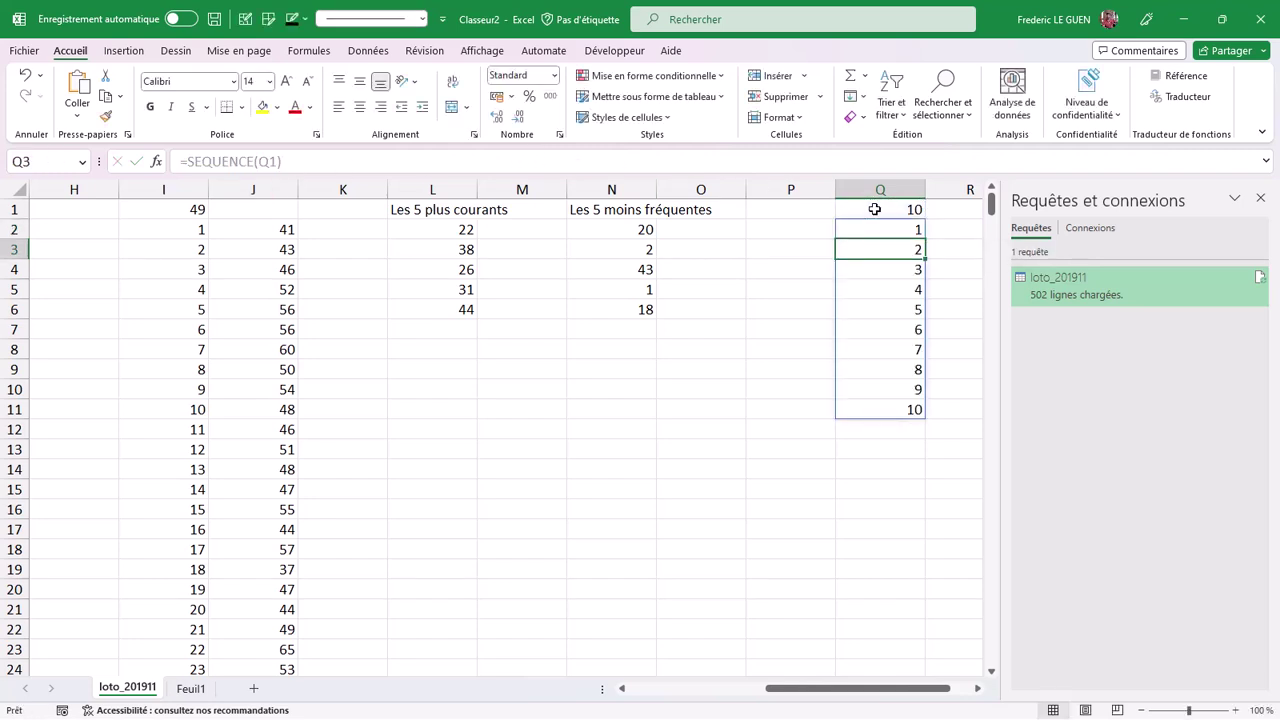
In R2 count each lucky number with =NB.SI(loto_201911[numero_chance];Q2#).
{"action": "left_click", "coordinate": [939, 231]}
{"action": "type", "text": "=n"}
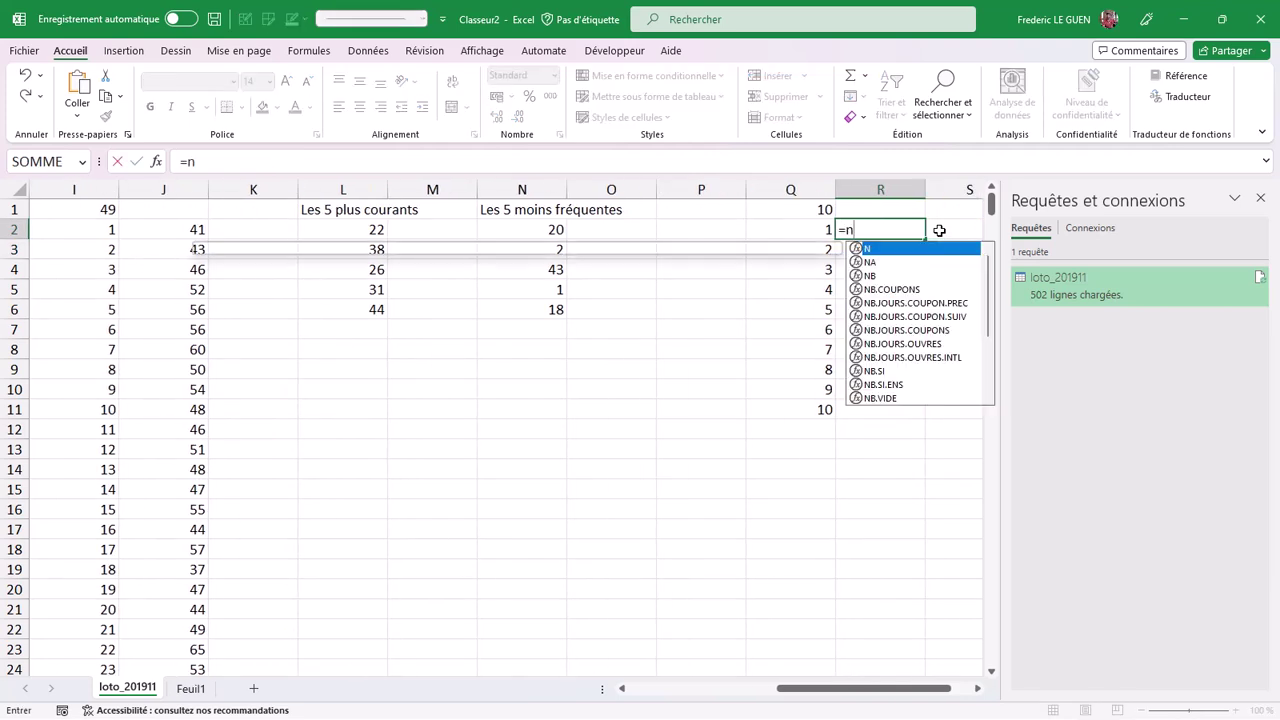
{"action": "type", "text": "b.si"}
{"action": "key", "text": "Tab"}
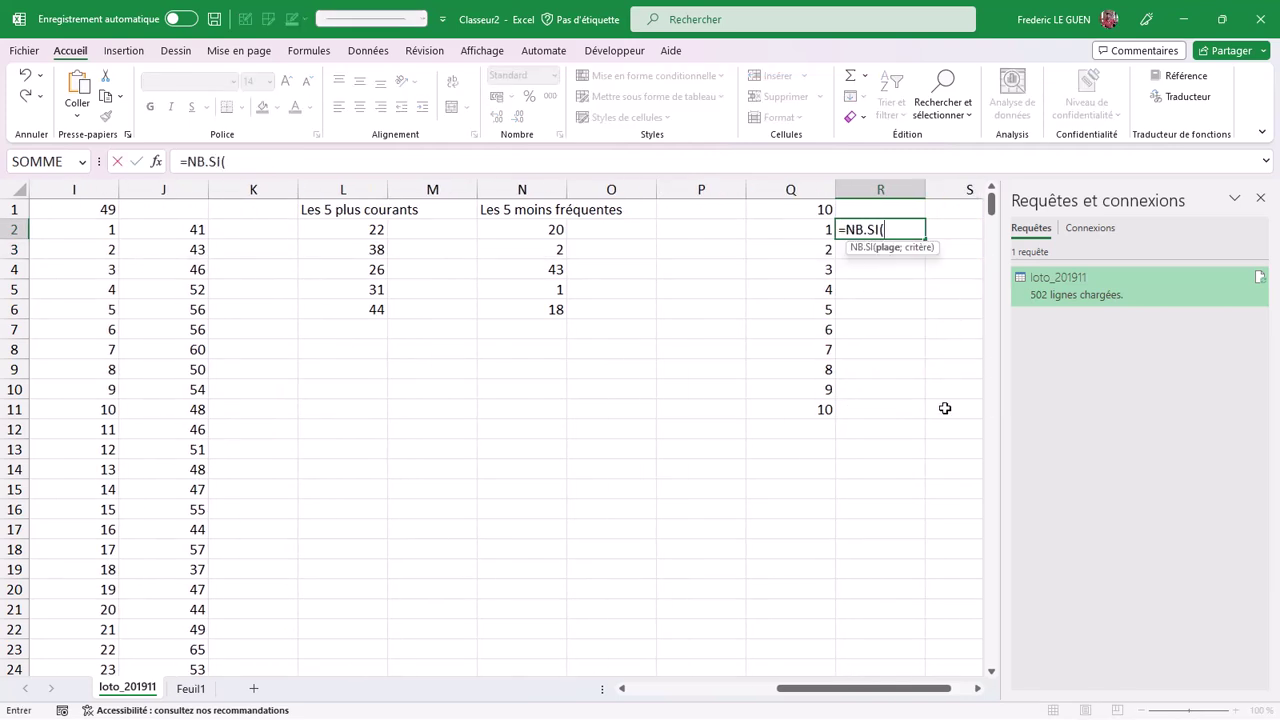
{"action": "left_click_drag", "start_coordinate": [874, 690], "coordinate": [814, 697]}
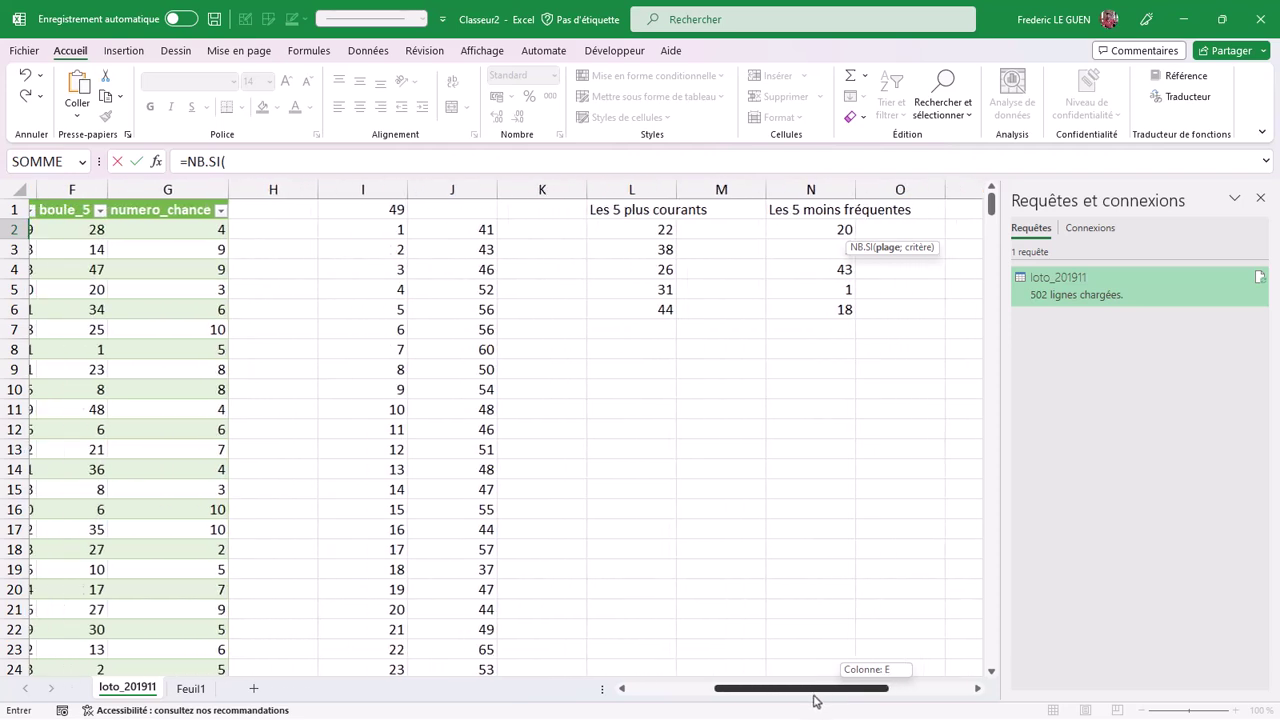
{"action": "left_click", "coordinate": [177, 205]}
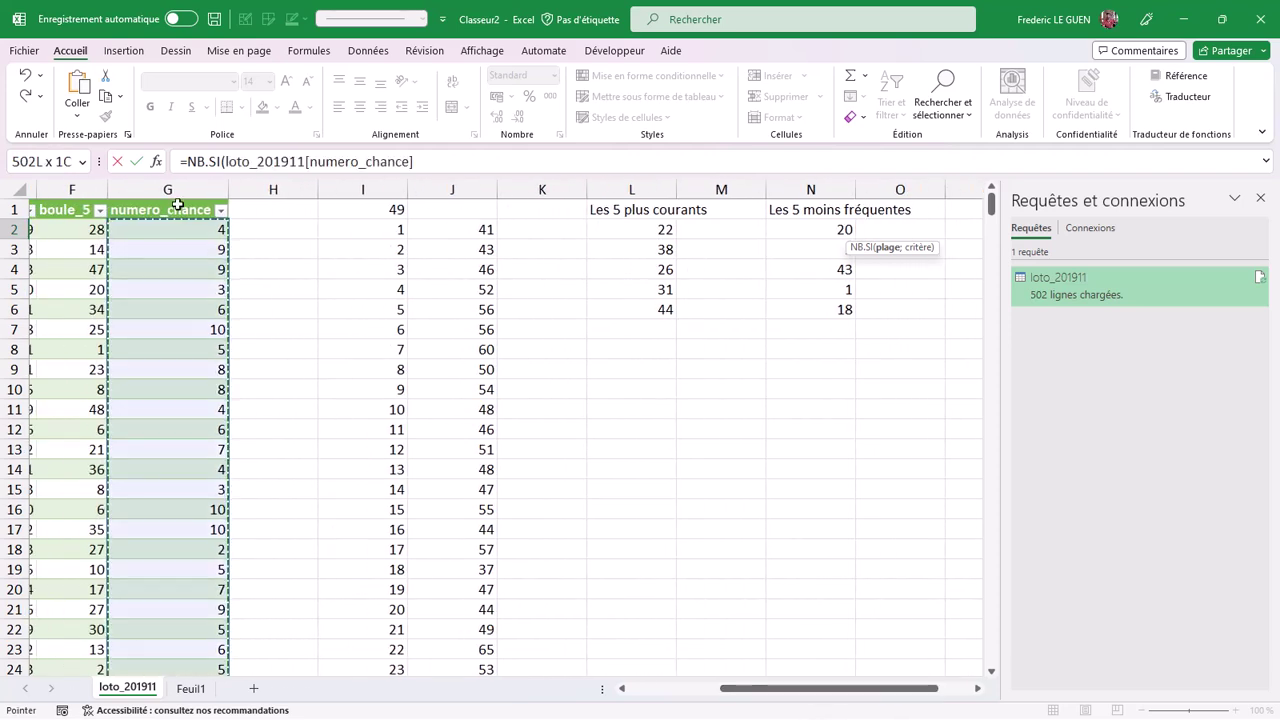
{"action": "type", "text": ";"}
{"action": "left_click_drag", "start_coordinate": [743, 689], "coordinate": [808, 689]}
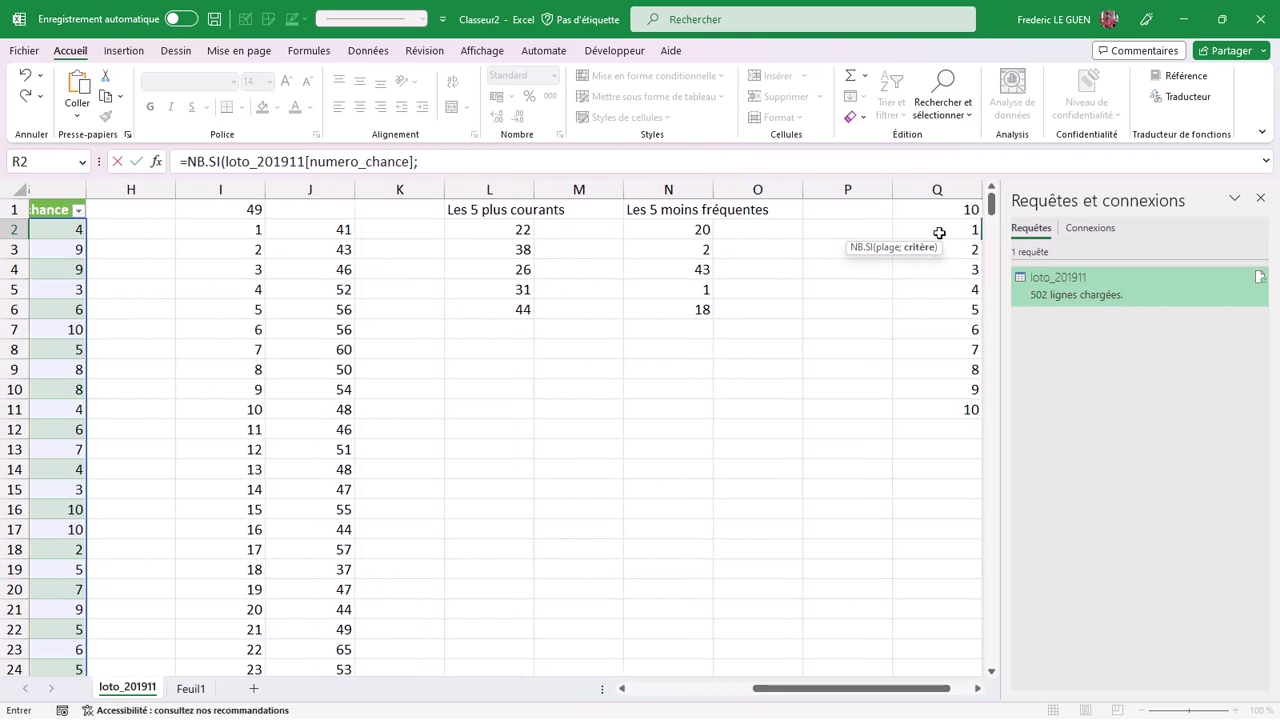
{"action": "left_click", "coordinate": [939, 230]}
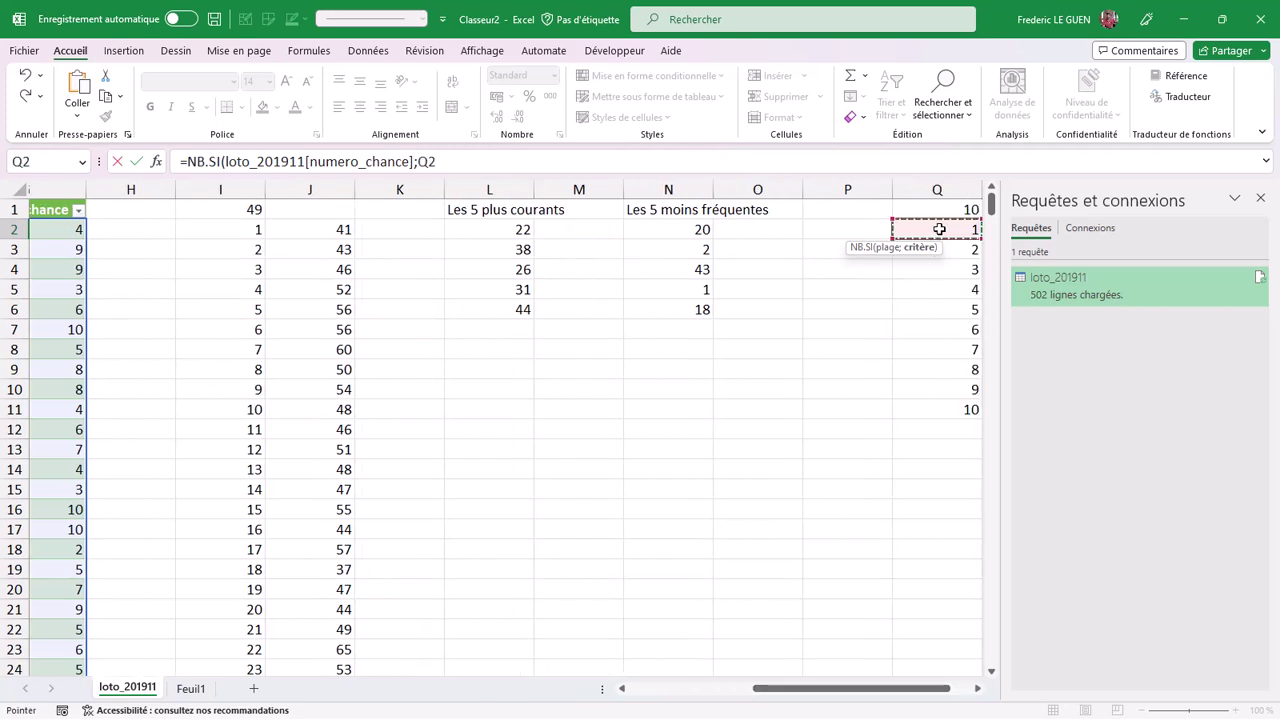
{"action": "type", "text": "#"}
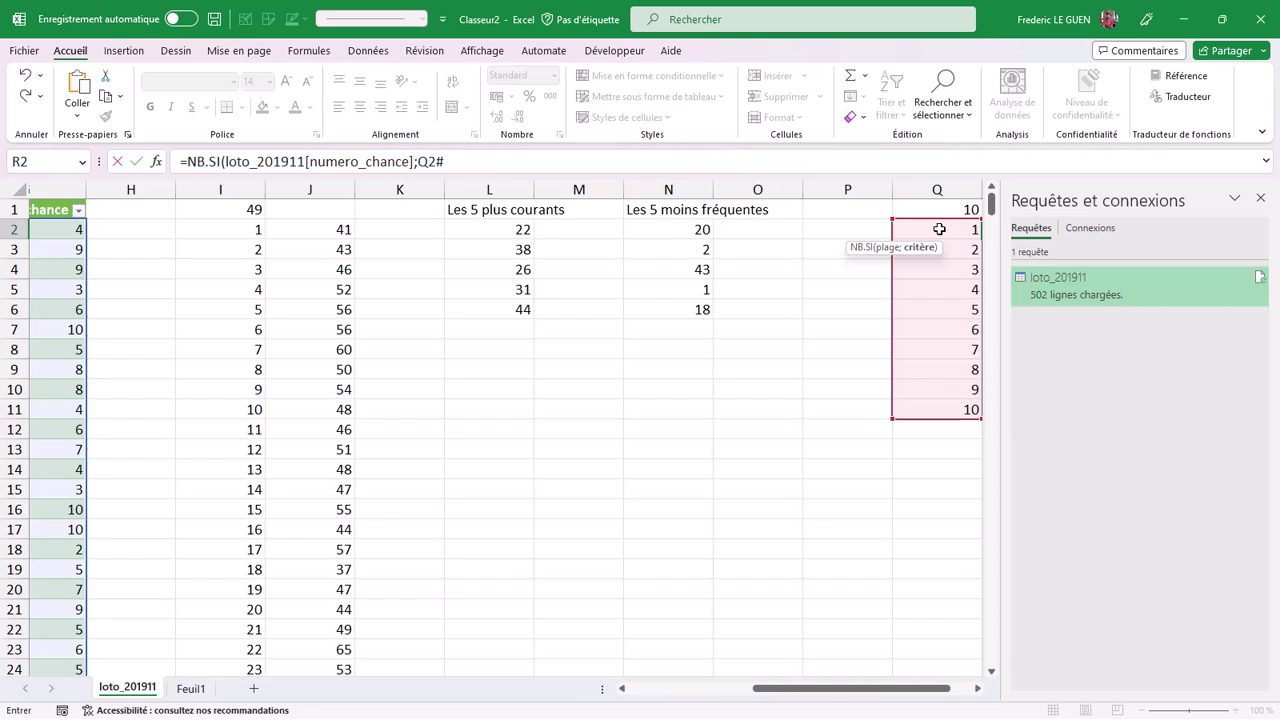
{"action": "key", "text": "Return"}
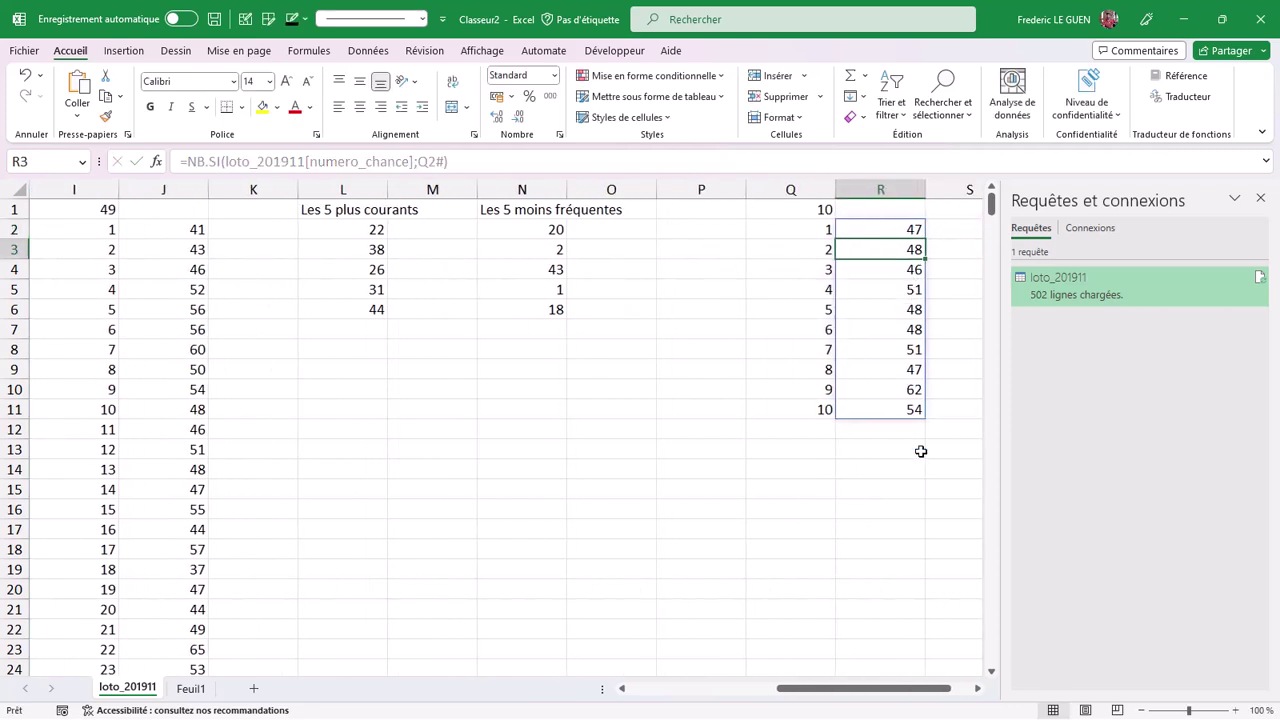
{"action": "left_click", "coordinate": [977, 688]}
In T2 enter =TRIERPAR(Q2#;R2#) to sort the lucky numbers by ascending count (3, 1, 8…).
{"action": "left_click", "coordinate": [793, 231]}
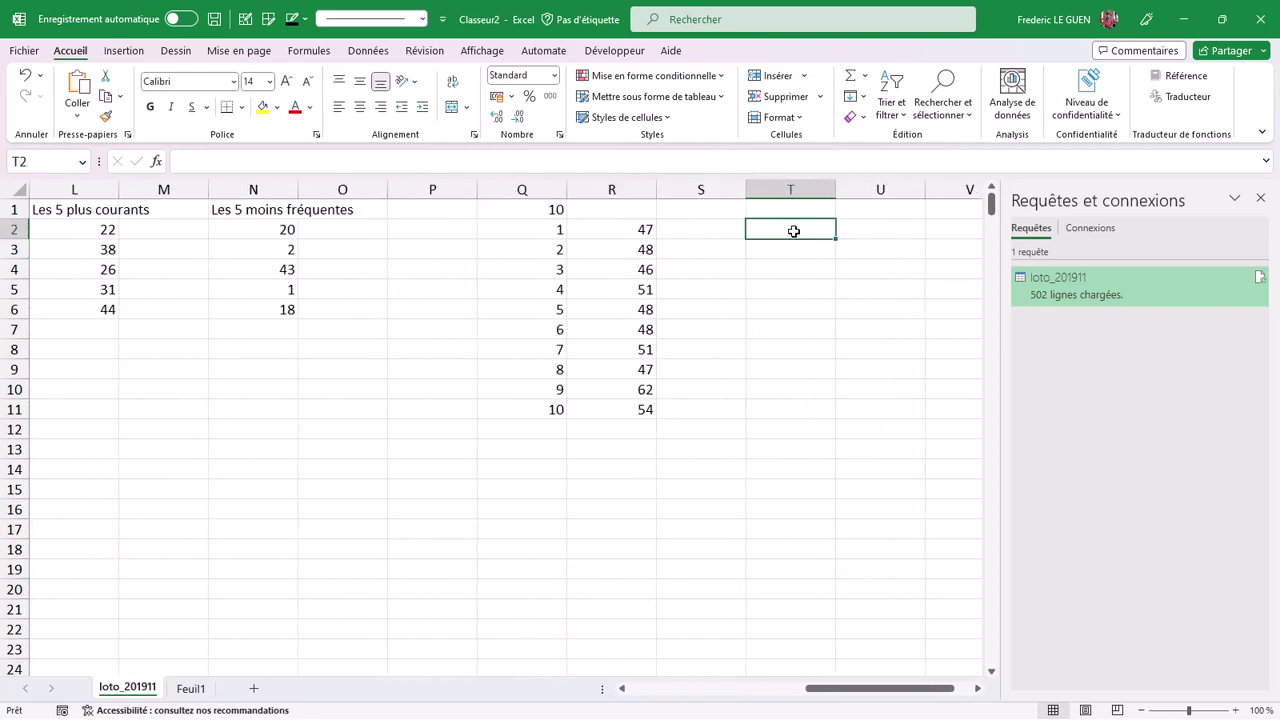
{"action": "type", "text": "=trier"}
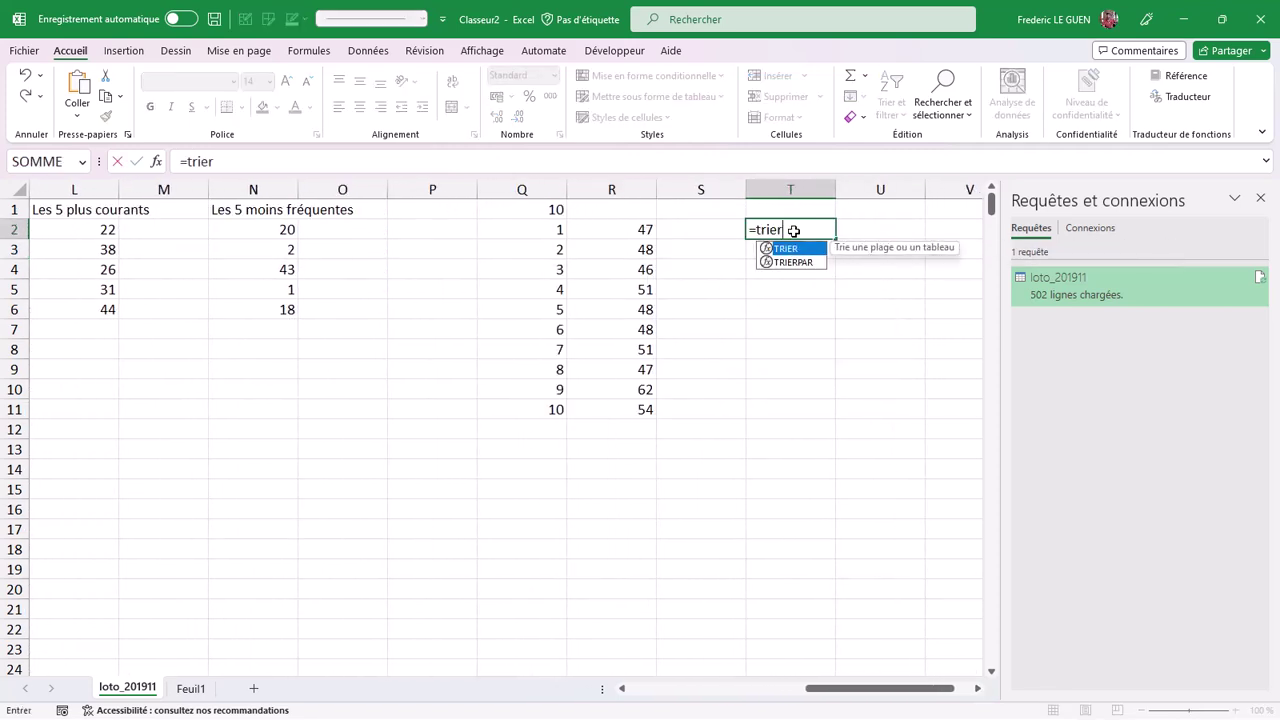
{"action": "type", "text": "p"}
{"action": "key", "text": "Tab"}
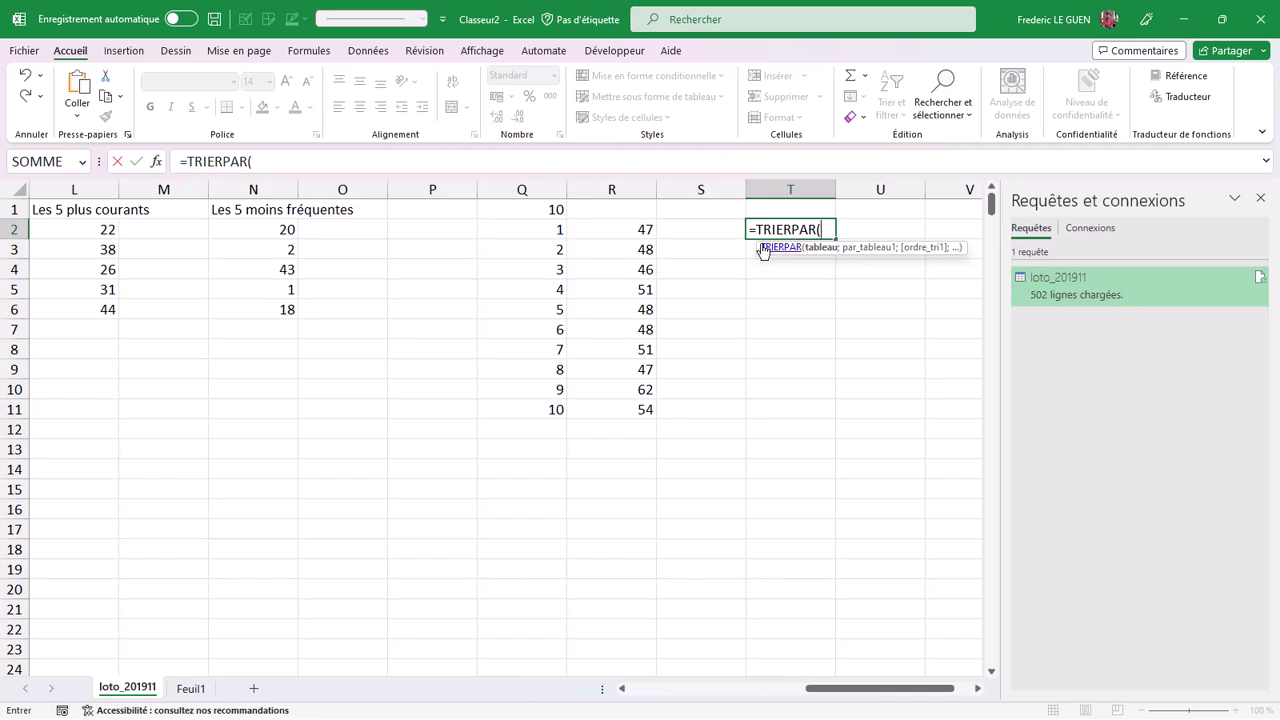
{"action": "left_click_drag", "start_coordinate": [560, 231], "coordinate": [551, 407]}
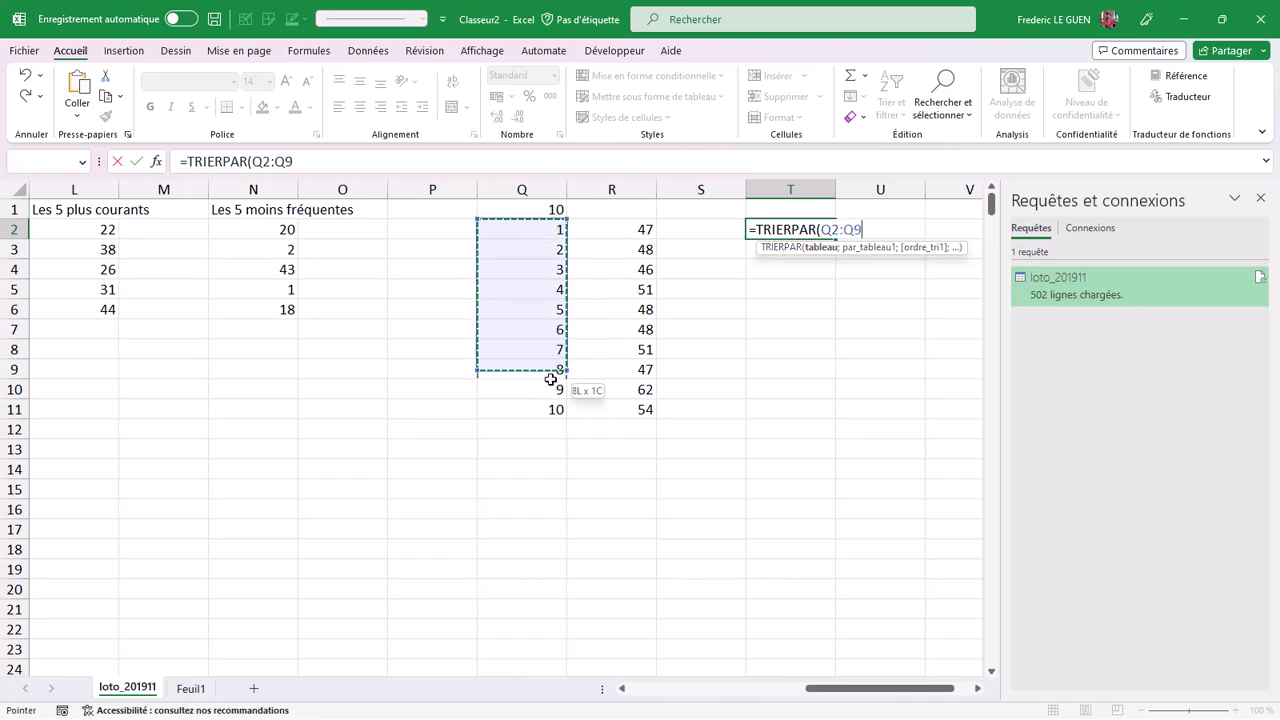
{"action": "type", "text": ";"}
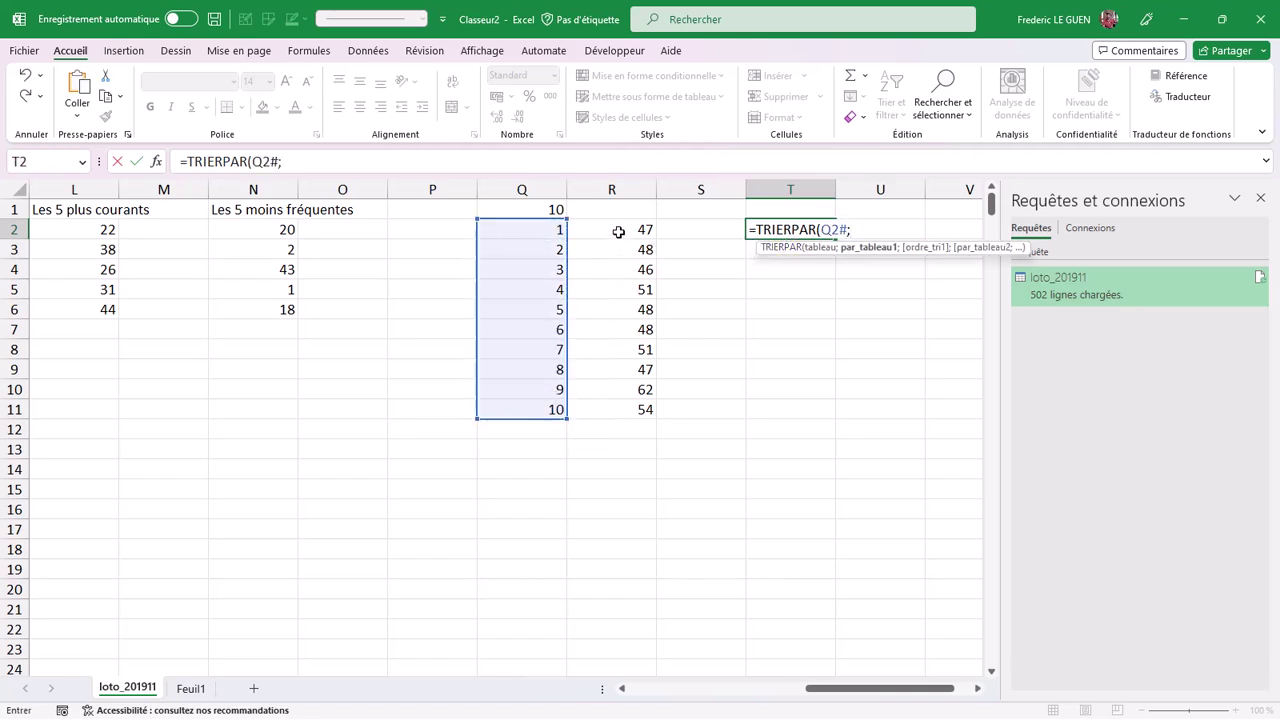
{"action": "left_click_drag", "start_coordinate": [617, 229], "coordinate": [613, 407]}
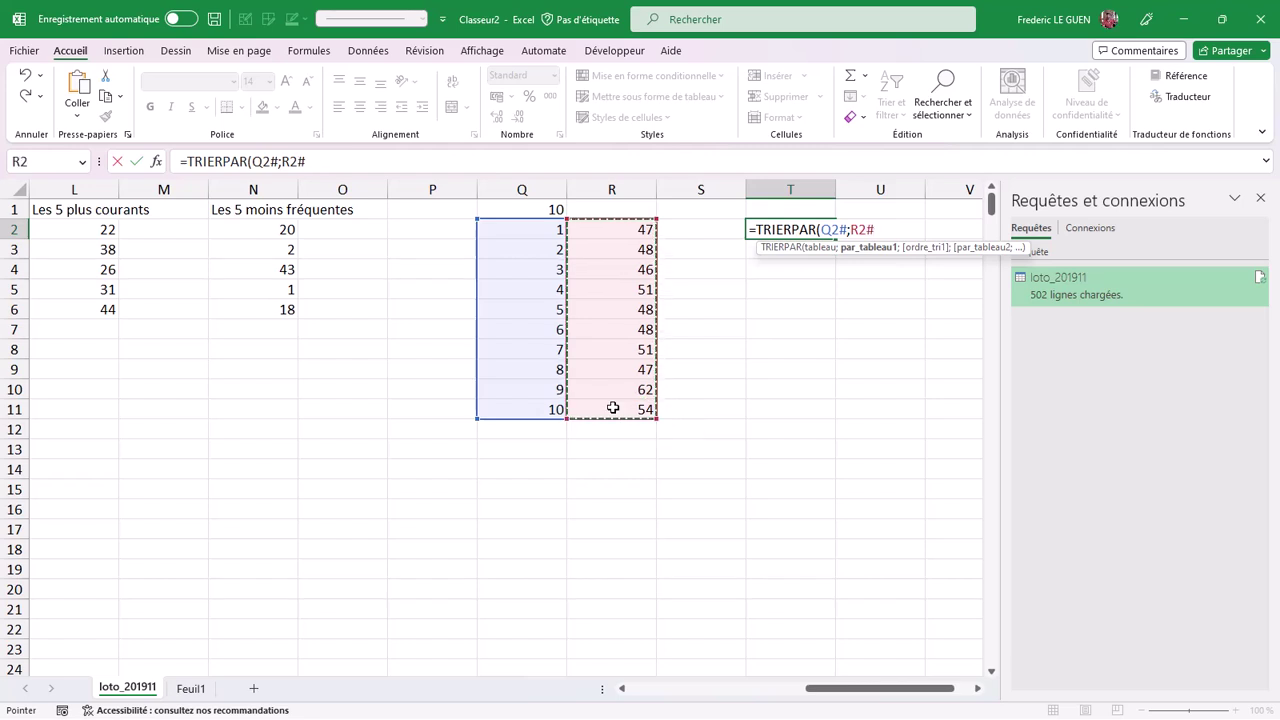
{"action": "type", "text": ")"}
{"action": "key", "text": "Return"}
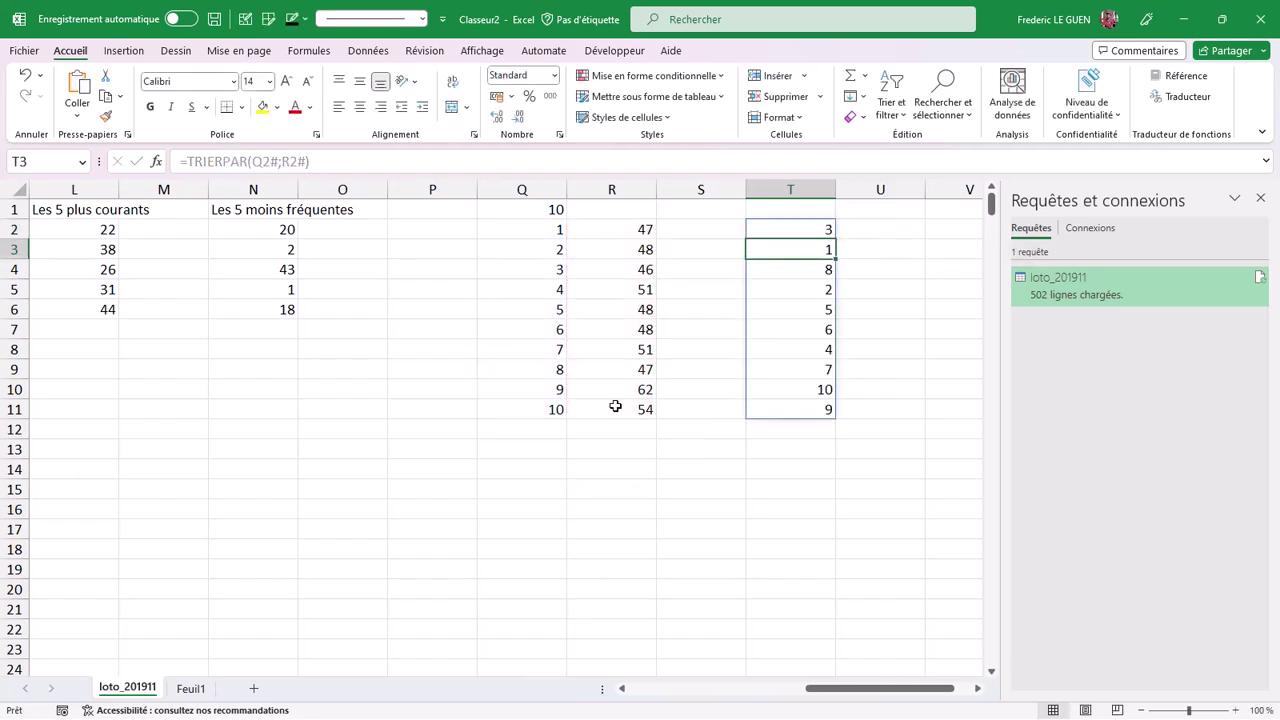
{"action": "left_click", "coordinate": [785, 228]}
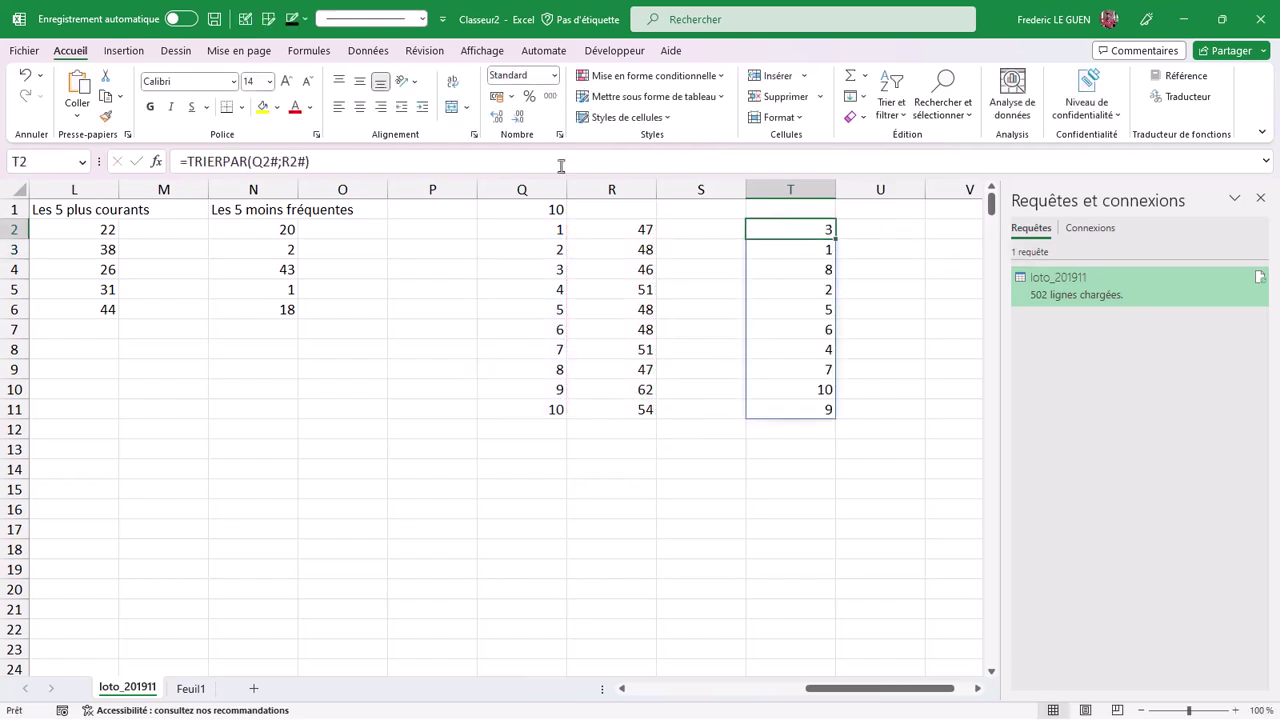
Wrap T2's formula in PRENDRE(…;1) to keep only the first sorted lucky number.
{"action": "left_click", "coordinate": [193, 162]}
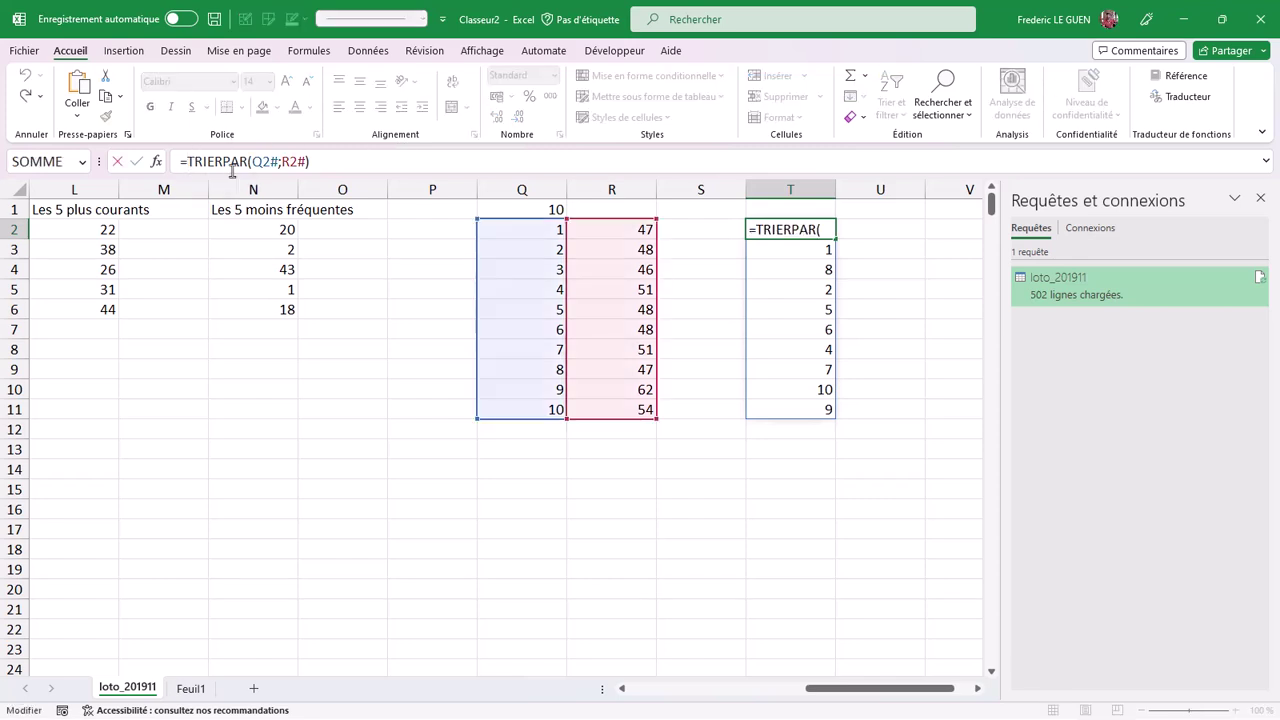
{"action": "type", "text": "prendre"}
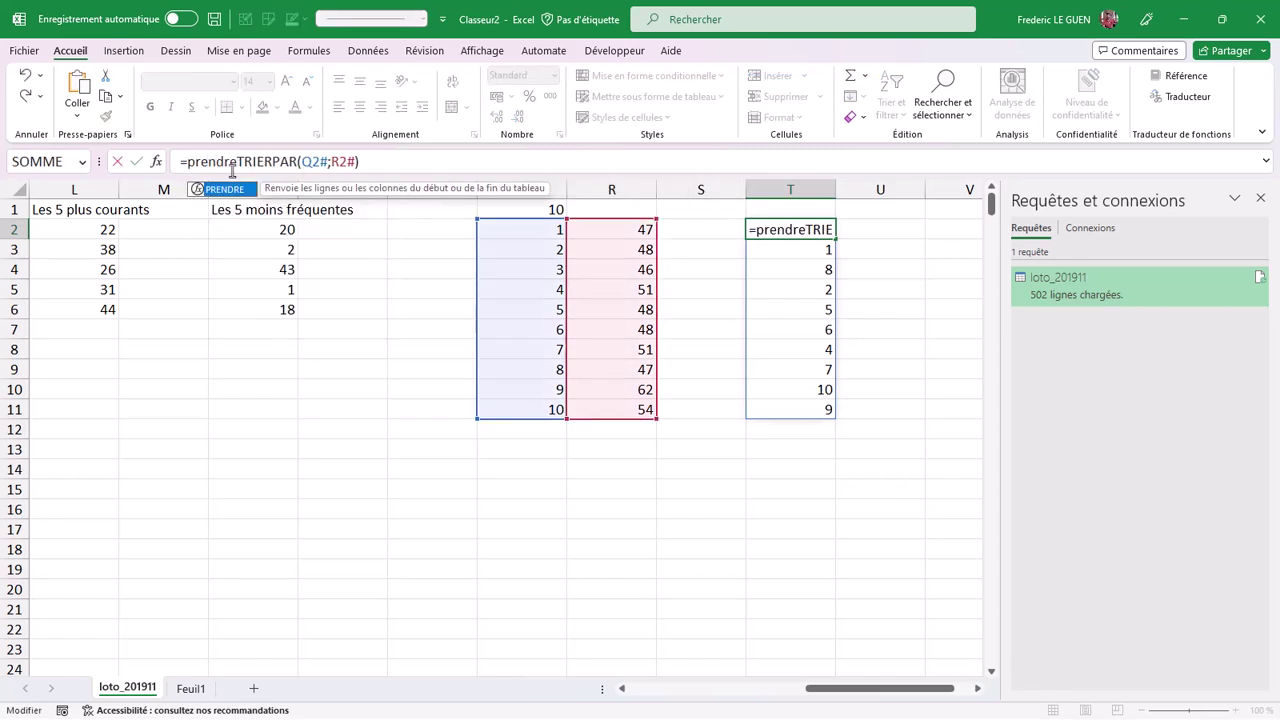
{"action": "type", "text": "("}
{"action": "left_click", "coordinate": [380, 162]}
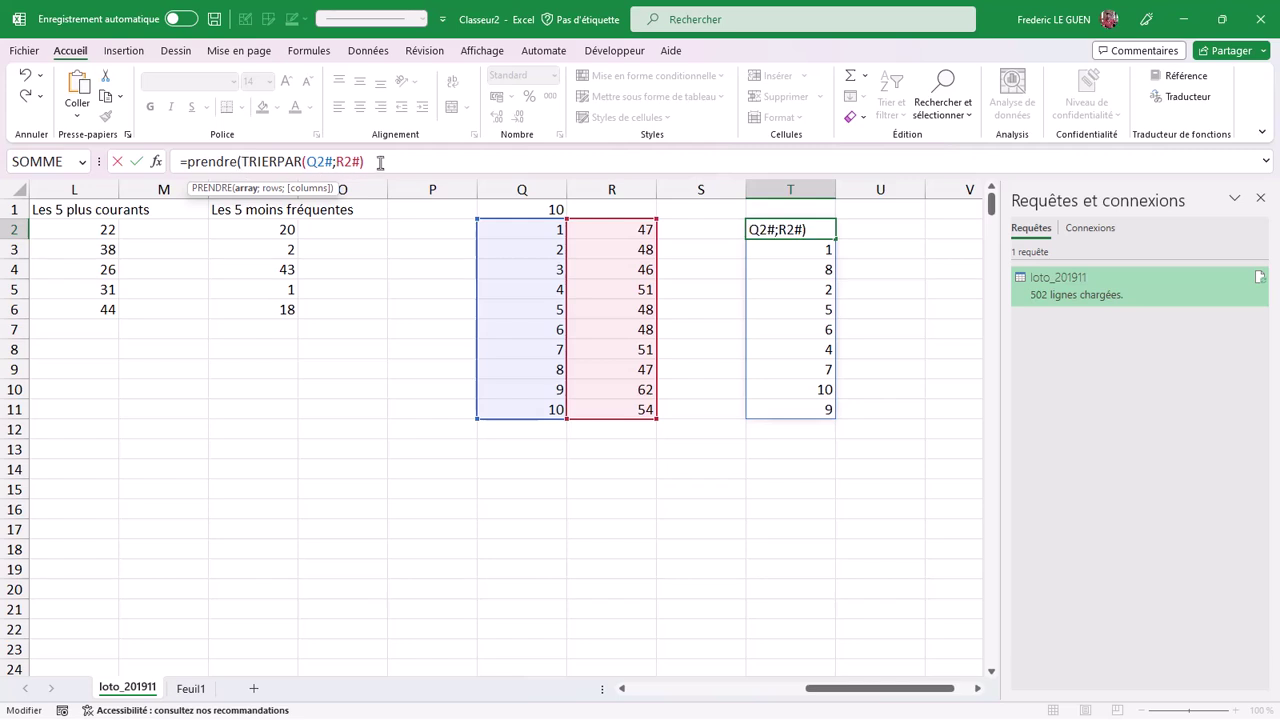
{"action": "type", "text": ";1"}
{"action": "key", "text": "Return"}
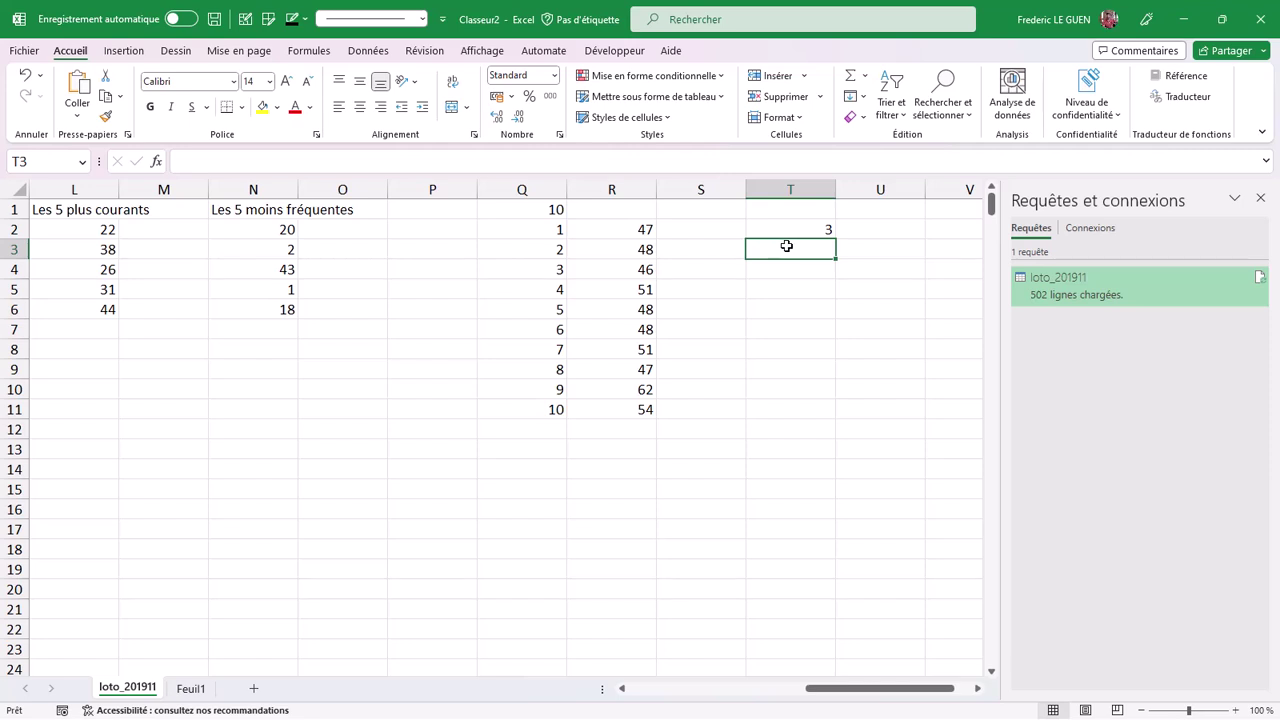
Add ;-1 to the TRIERPAR sort so T2 returns 9, the most-drawn number.
{"action": "left_click", "coordinate": [790, 231]}
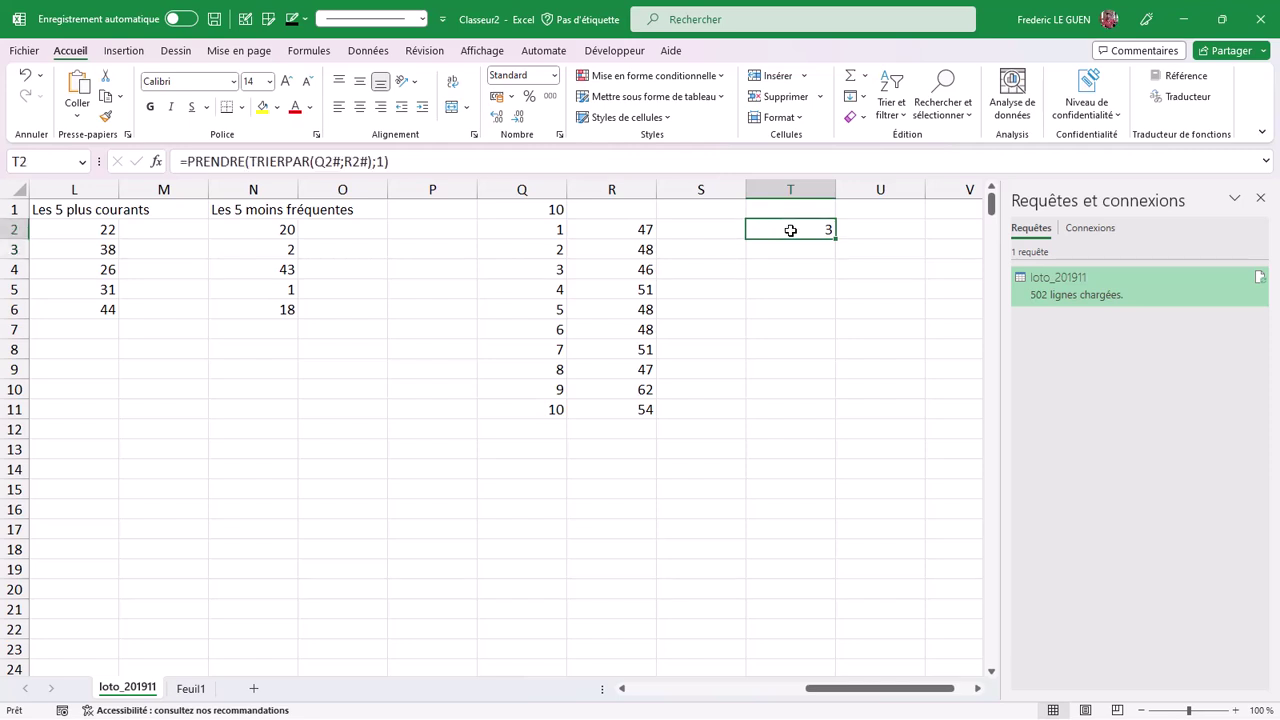
{"action": "left_click", "coordinate": [369, 161]}
{"action": "type", "text": ")"}
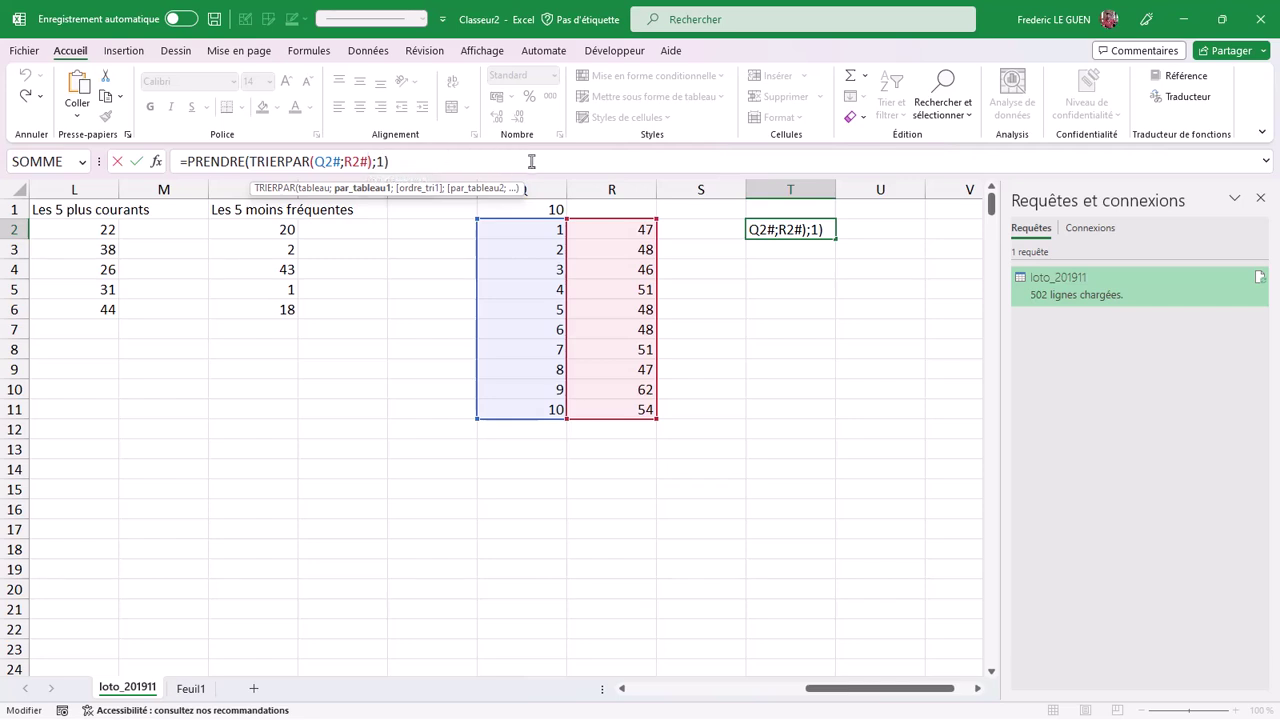
{"action": "type", "text": ";-1"}
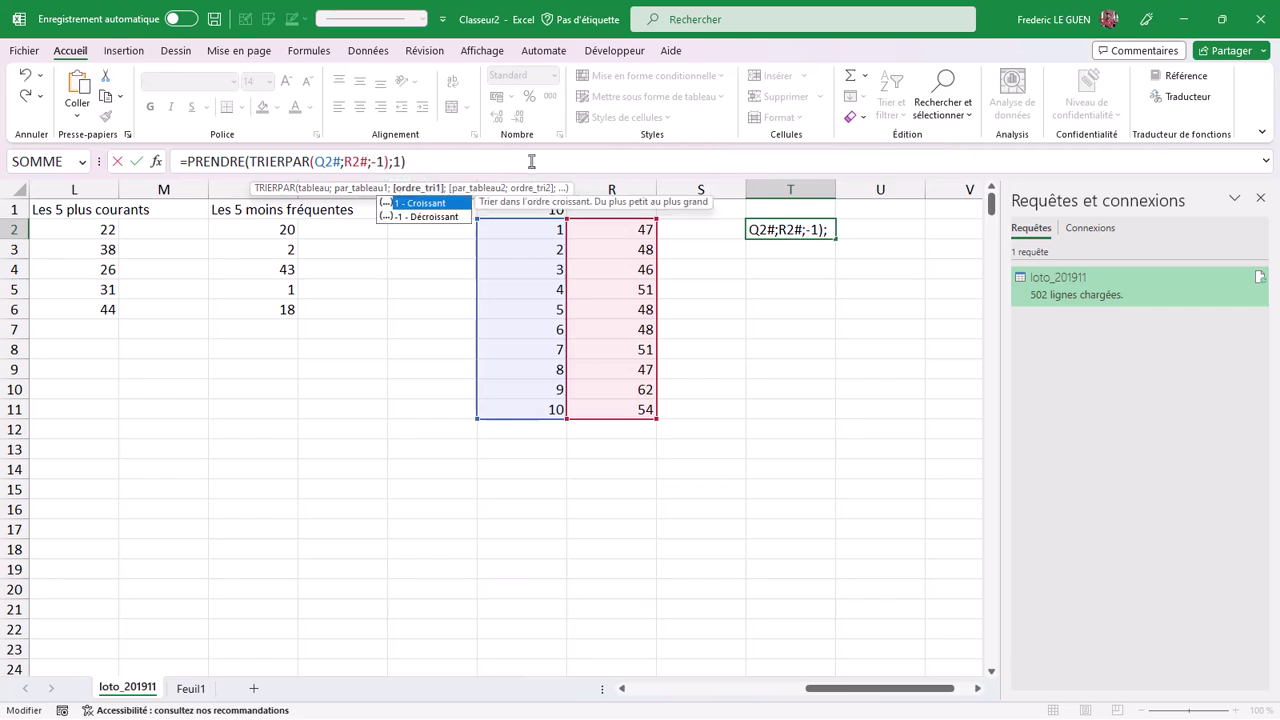
{"action": "key", "text": "Return"}
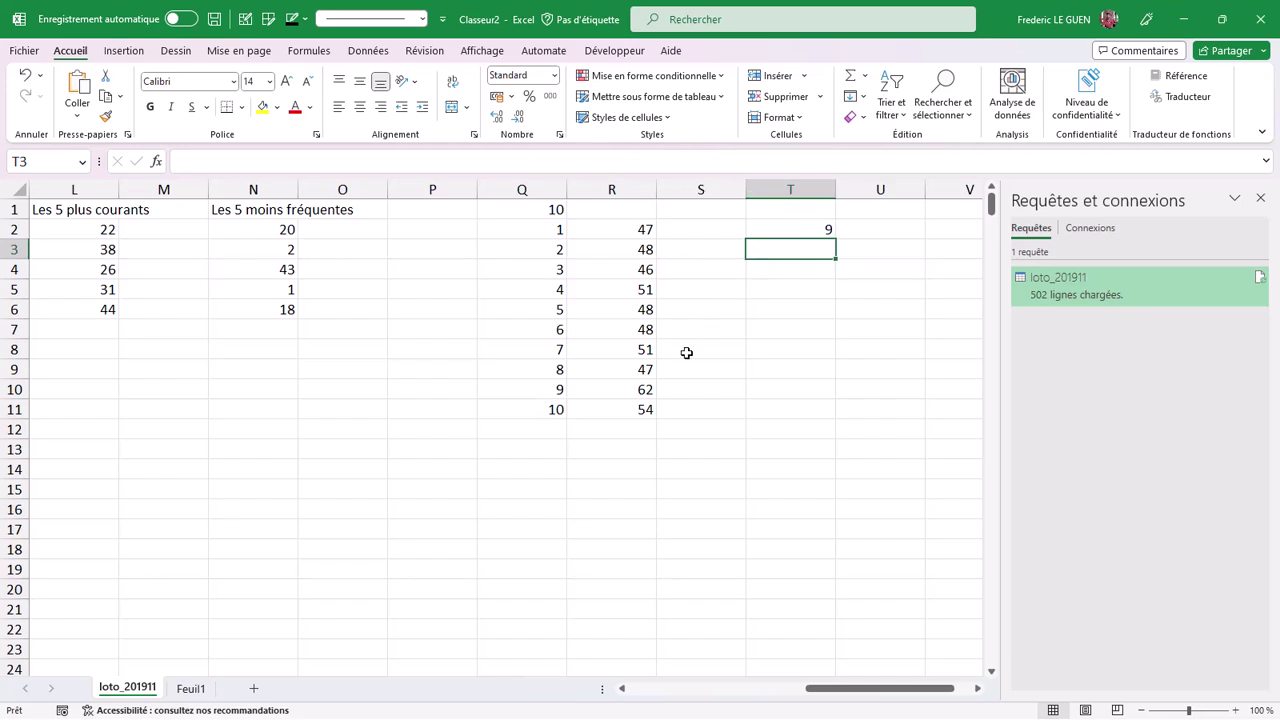
Copy T2's formula into T5 and change the final 1 to -1 so T5 returns 3.
{"action": "left_click", "coordinate": [790, 230]}
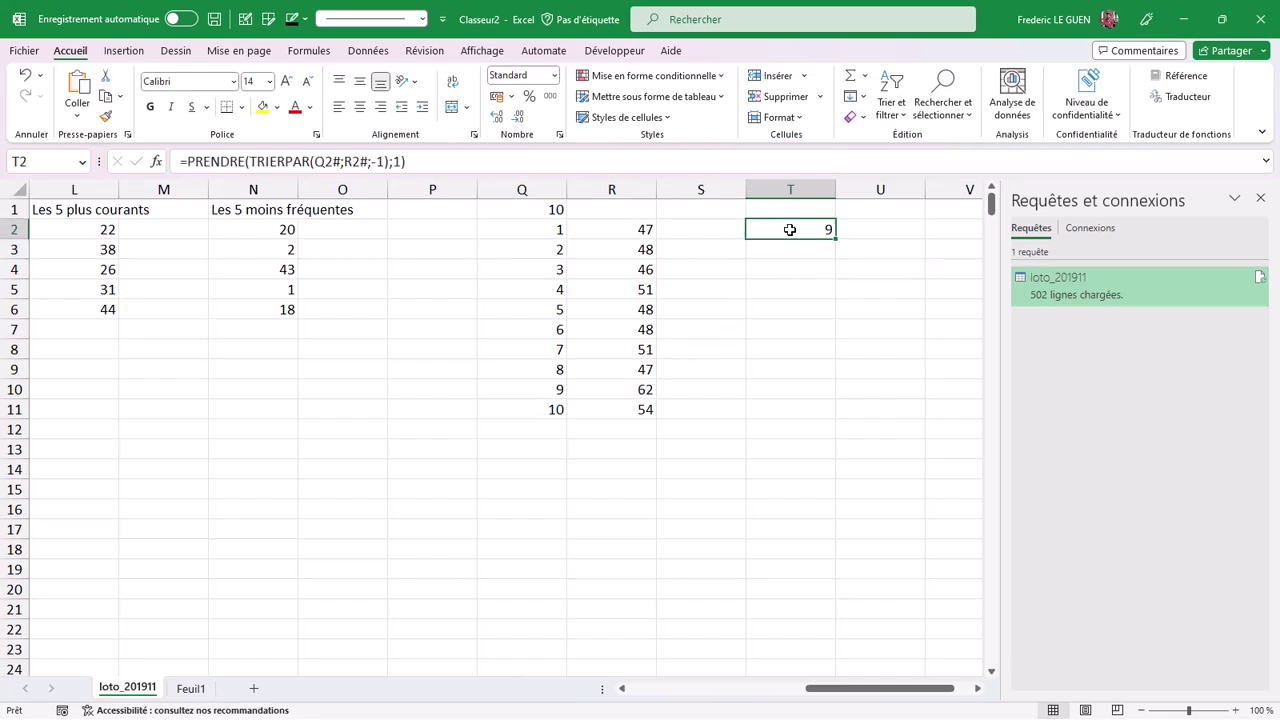
{"action": "left_click_drag", "start_coordinate": [414, 162], "coordinate": [180, 162]}
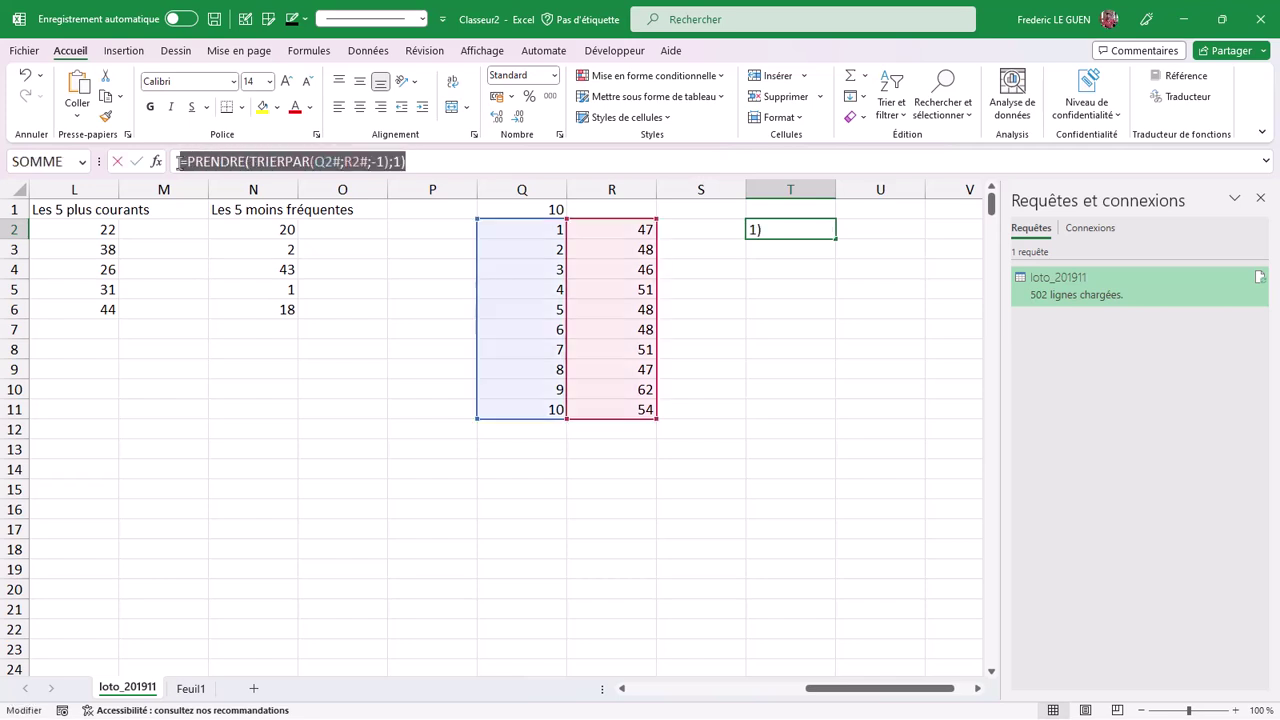
{"action": "key", "text": "Escape"}
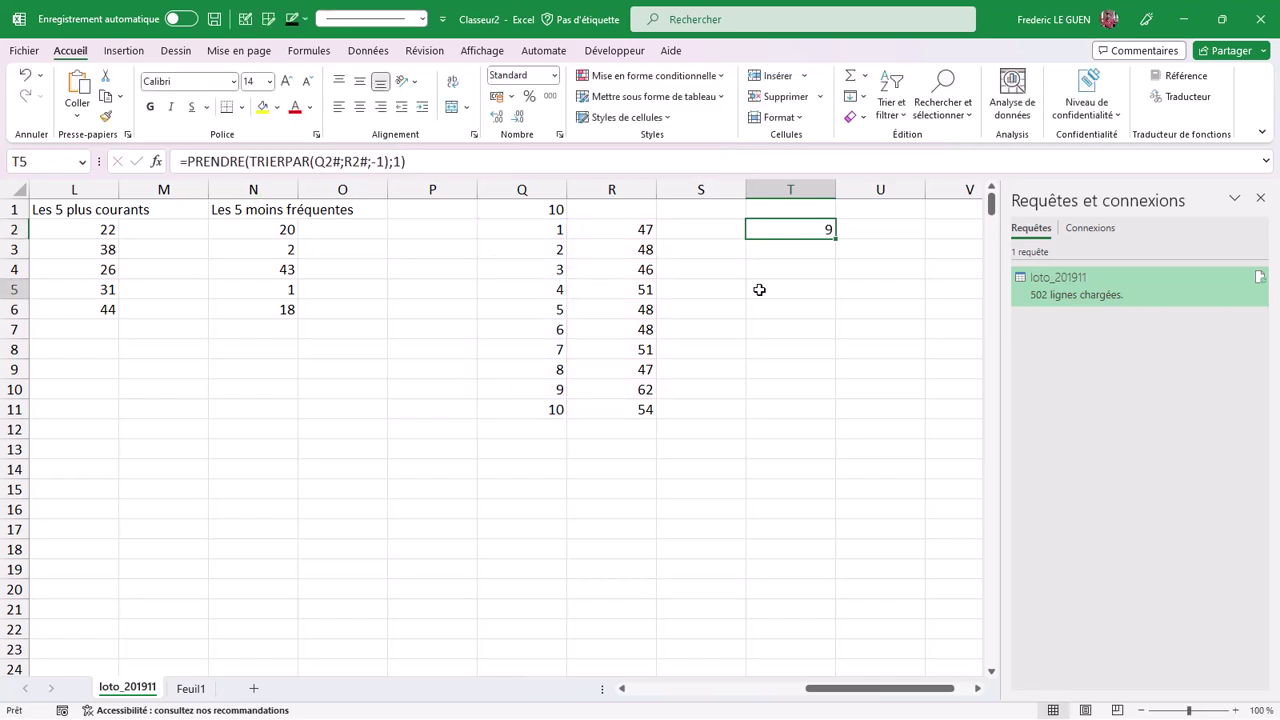
{"action": "left_click", "coordinate": [760, 289]}
{"action": "left_click", "coordinate": [468, 163]}
{"action": "type", "text": "=PRENDRE(TRIERPAR(Q2#;R2#;-1);1)"}
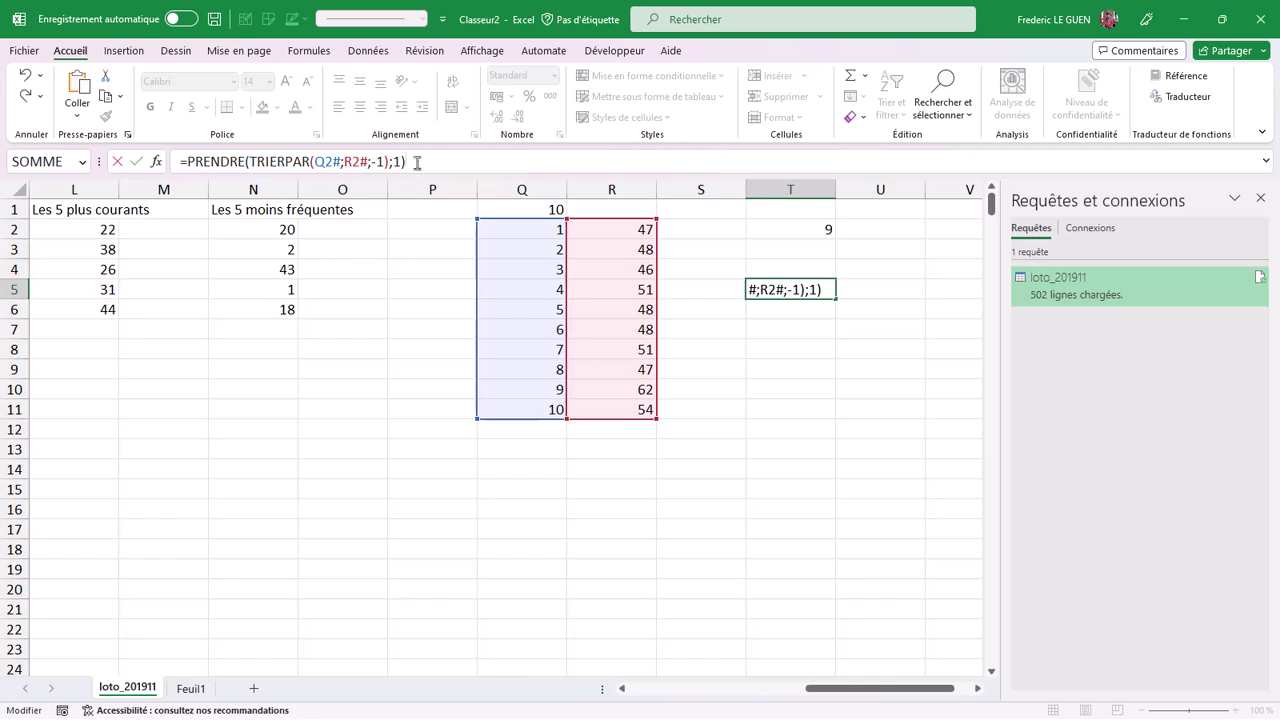
{"action": "left_click", "coordinate": [394, 162]}
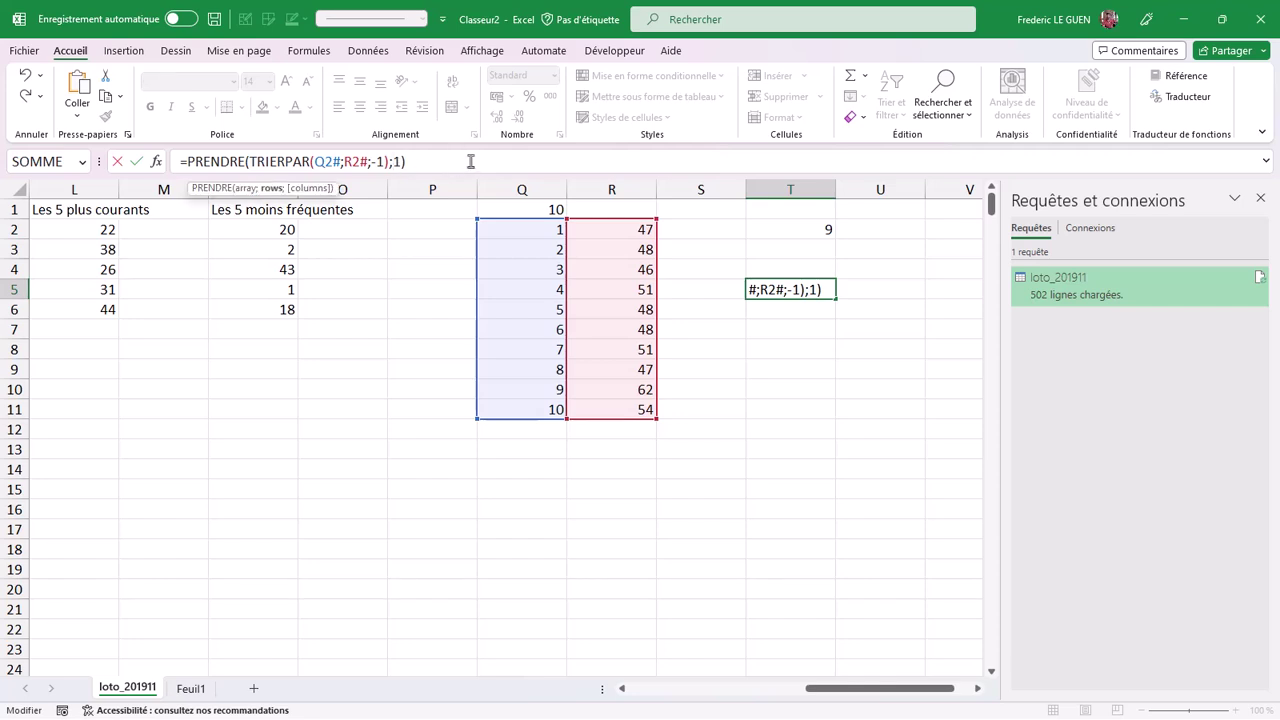
{"action": "type", "text": "-"}
{"action": "key", "text": "Return"}
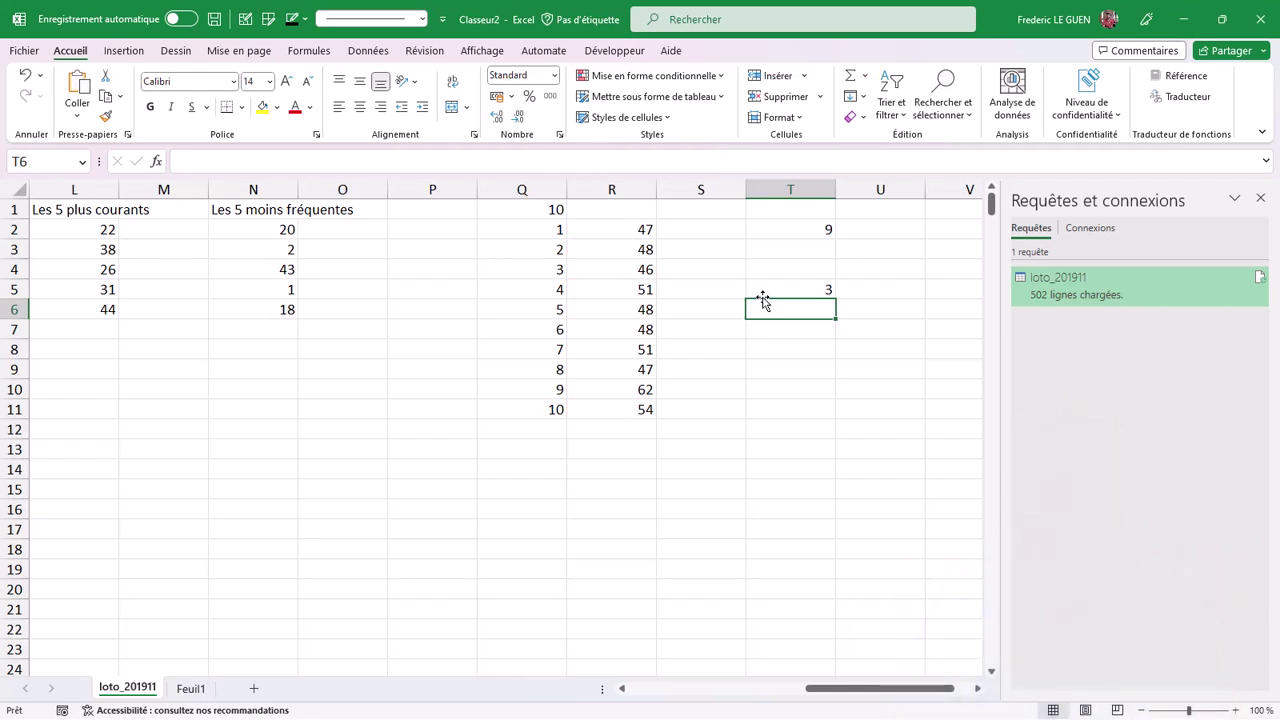
Add a new sheet Feuil2 and enter =SEQUENCE(49) in A1 to list 1 to 49.
{"action": "left_click", "coordinate": [254, 690]}
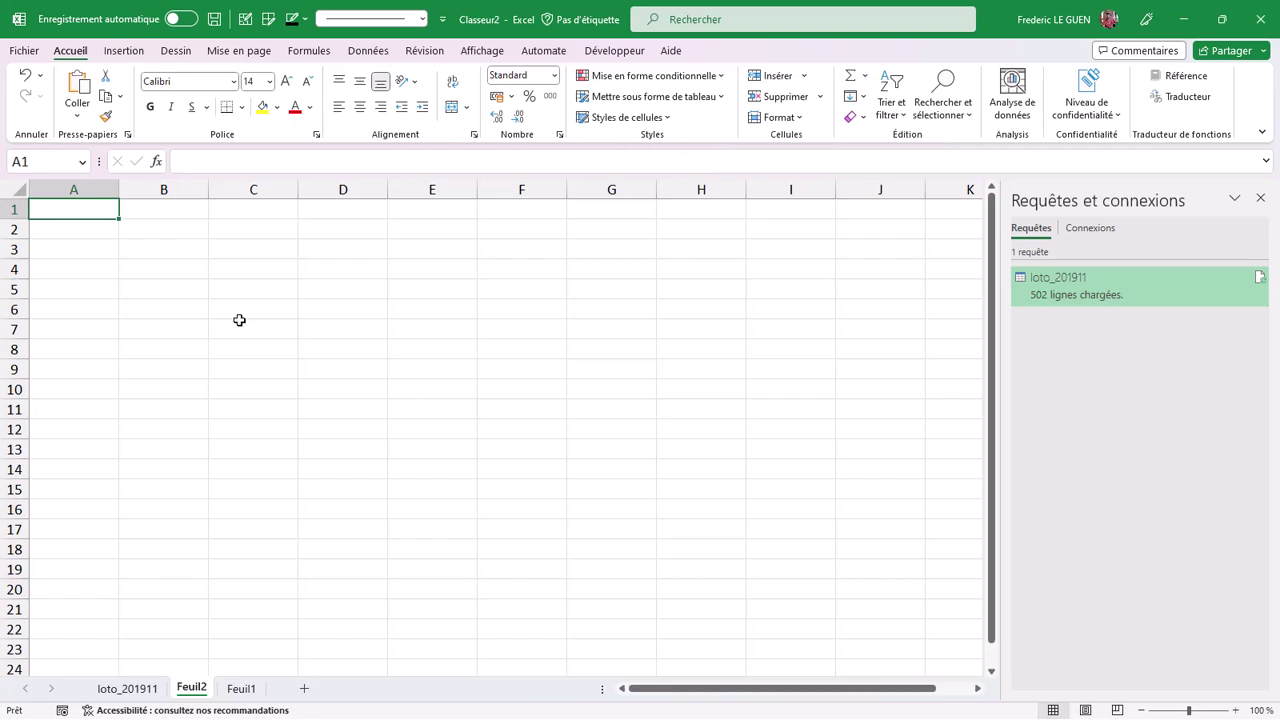
{"action": "type", "text": "=s"}
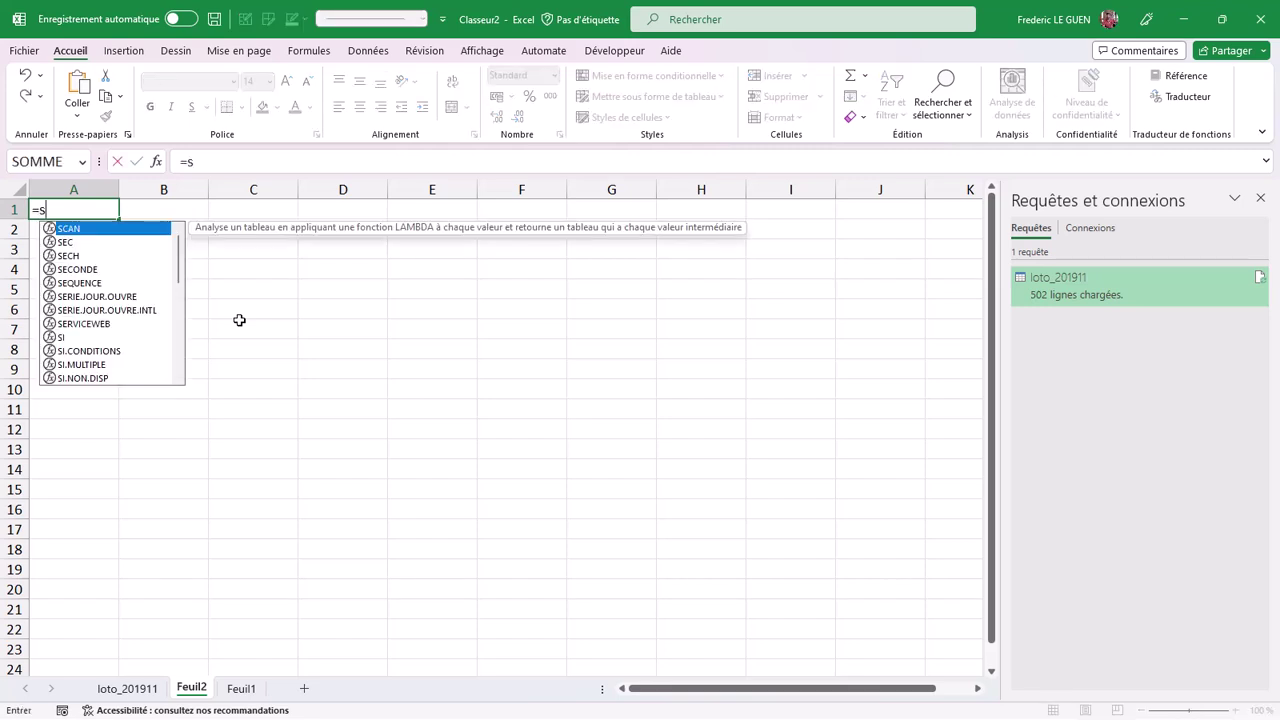
{"action": "type", "text": "eq"}
{"action": "key", "text": "Tab"}
{"action": "type", "text": "49)"}
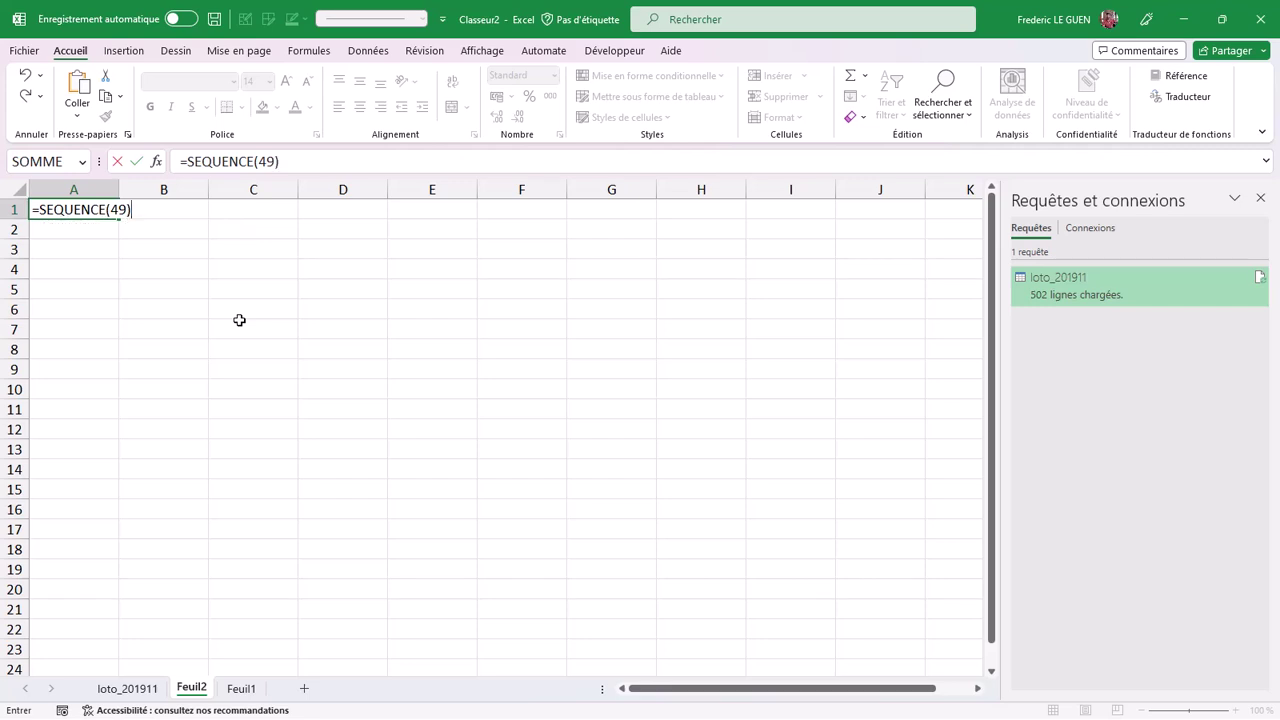
{"action": "key", "text": "Return"}
Enter =TABLEAU.ALEA(49) in B1 to spill 49 random decimals beside the numbers.
{"action": "key", "text": "Up"}
{"action": "key", "text": "Right"}
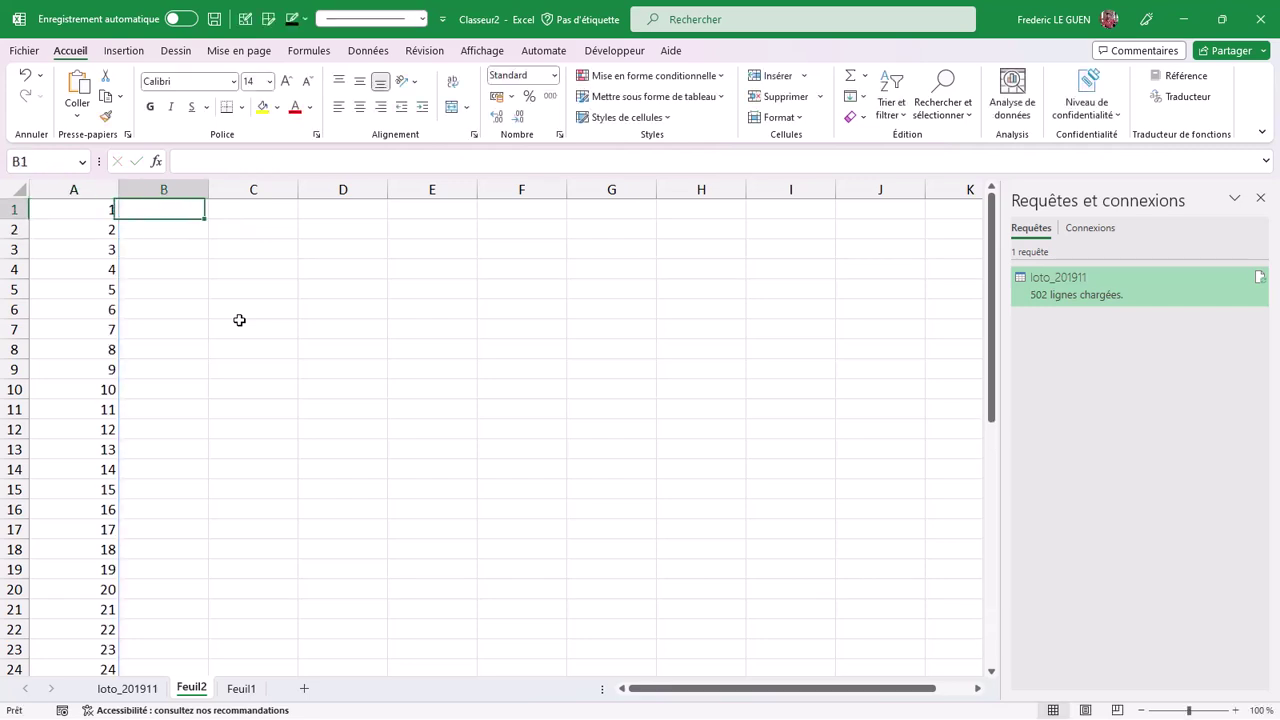
{"action": "type", "text": "="}
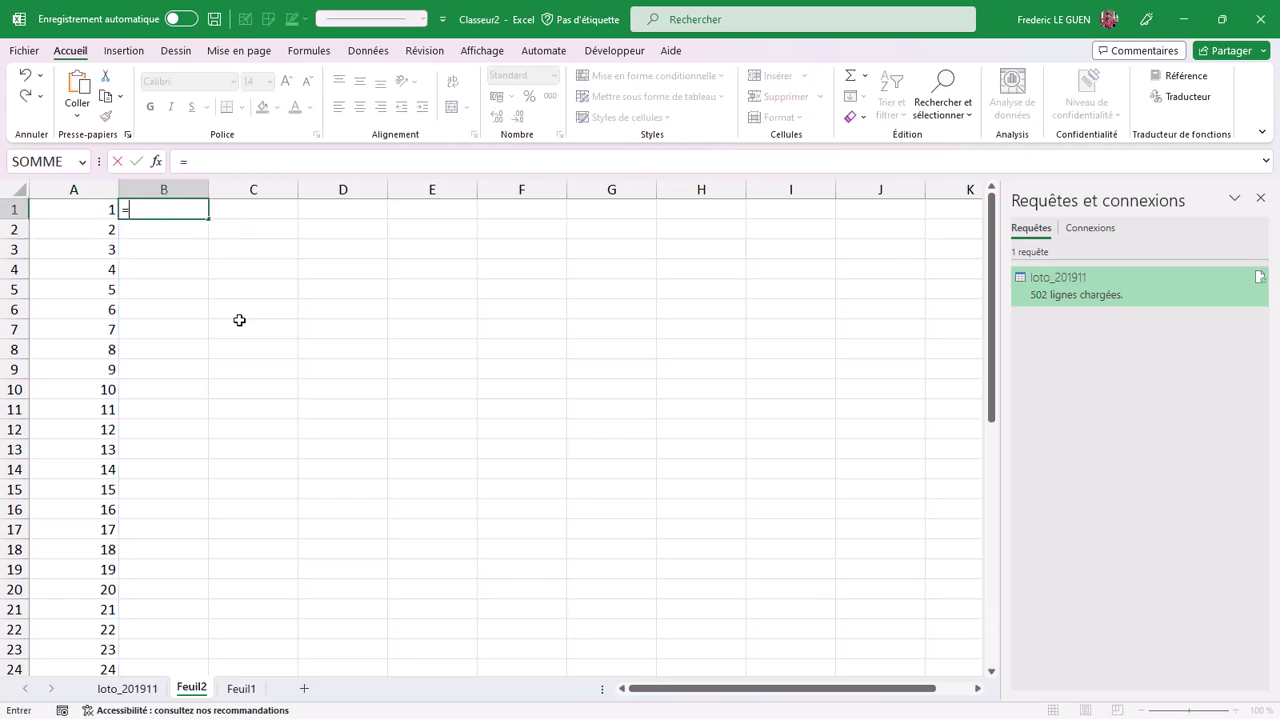
{"action": "type", "text": "tabl"}
{"action": "key", "text": "Tab"}
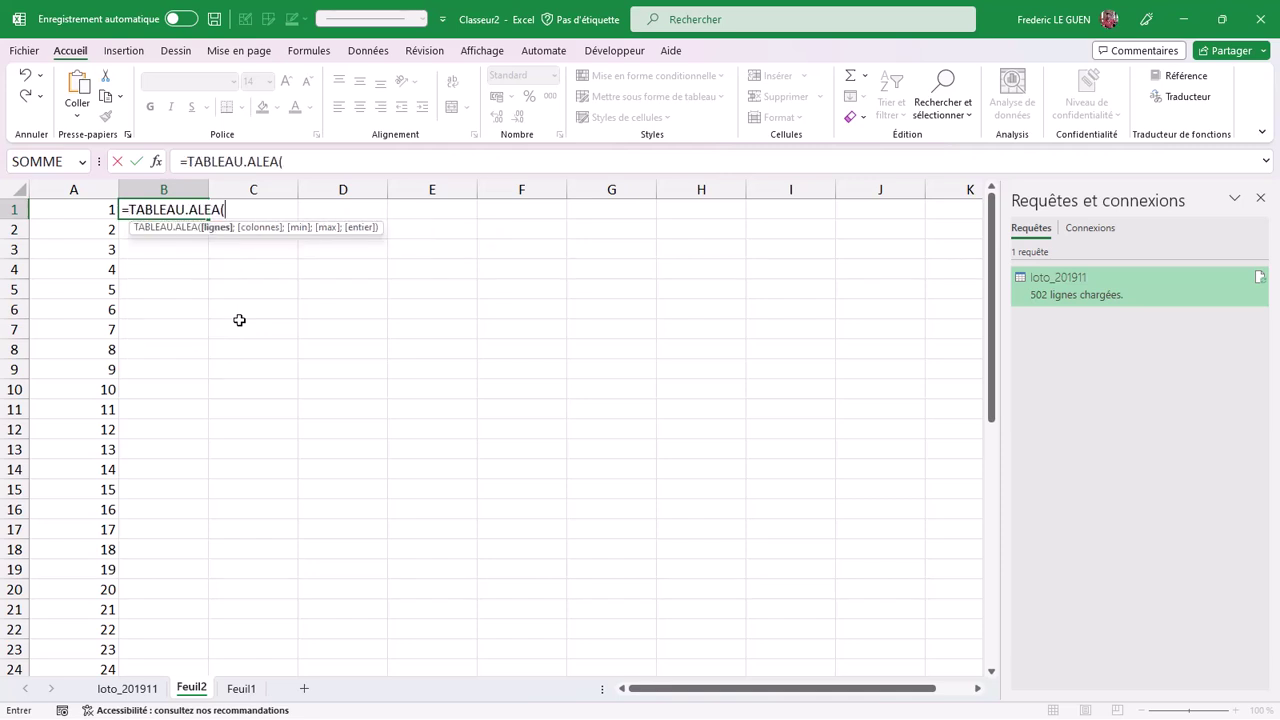
{"action": "type", "text": "49"}
{"action": "type", "text": ")"}
{"action": "key", "text": "Return"}
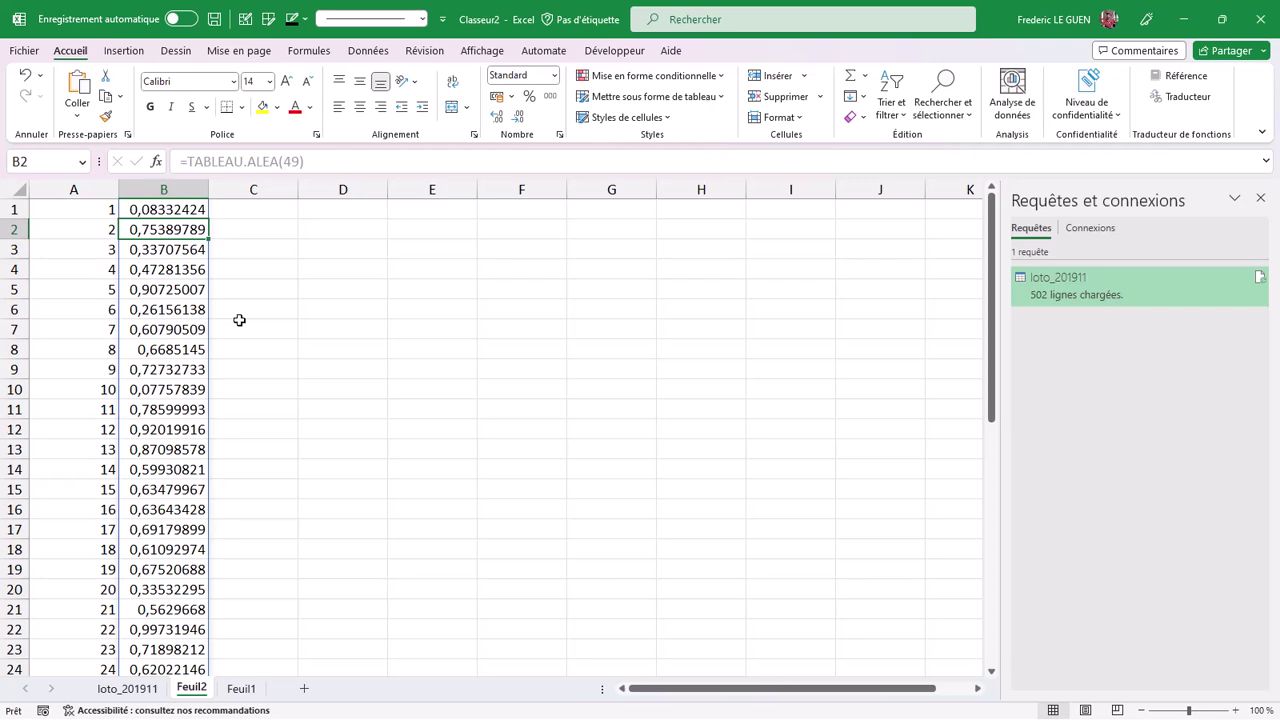
{"action": "scroll", "coordinate": [174, 282], "scroll_direction": "down", "scroll_amount": 2}
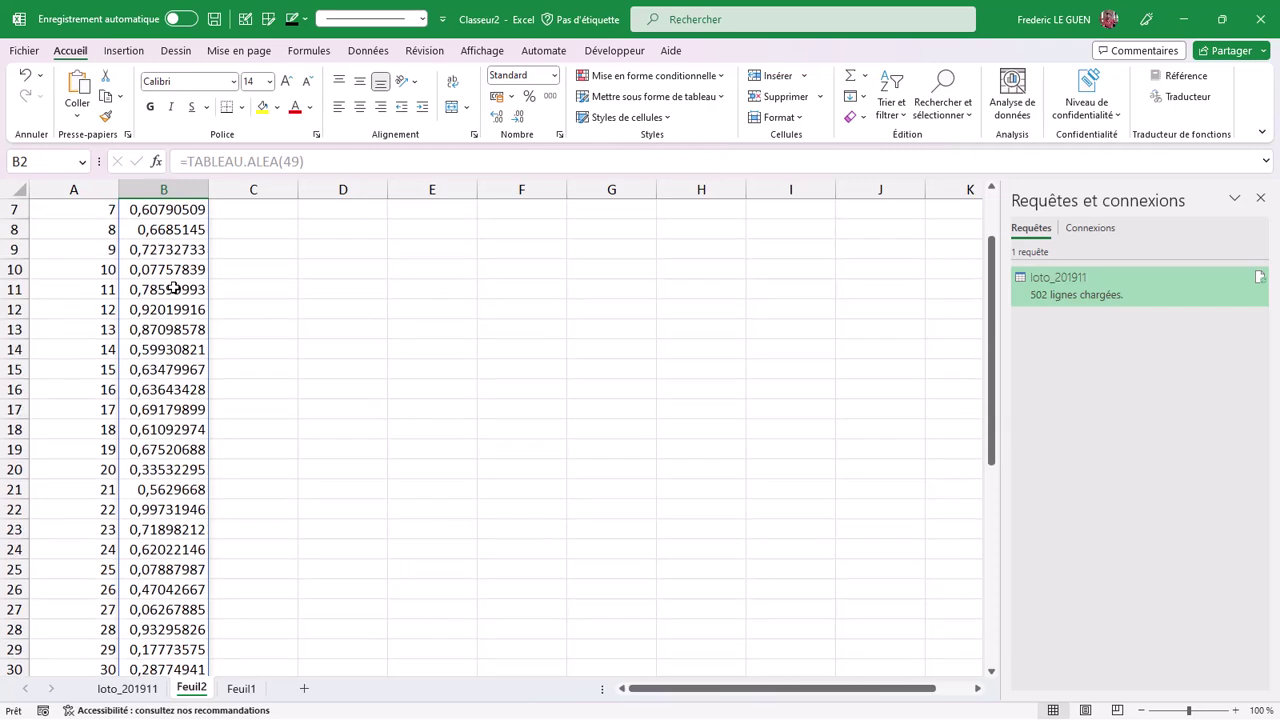
{"action": "scroll", "coordinate": [175, 292], "scroll_direction": "down", "scroll_amount": 2}
{"action": "scroll", "coordinate": [175, 292], "scroll_direction": "down", "scroll_amount": 2}
{"action": "scroll", "coordinate": [177, 290], "scroll_direction": "down", "scroll_amount": 3}
{"action": "scroll", "coordinate": [177, 295], "scroll_direction": "down", "scroll_amount": 1}
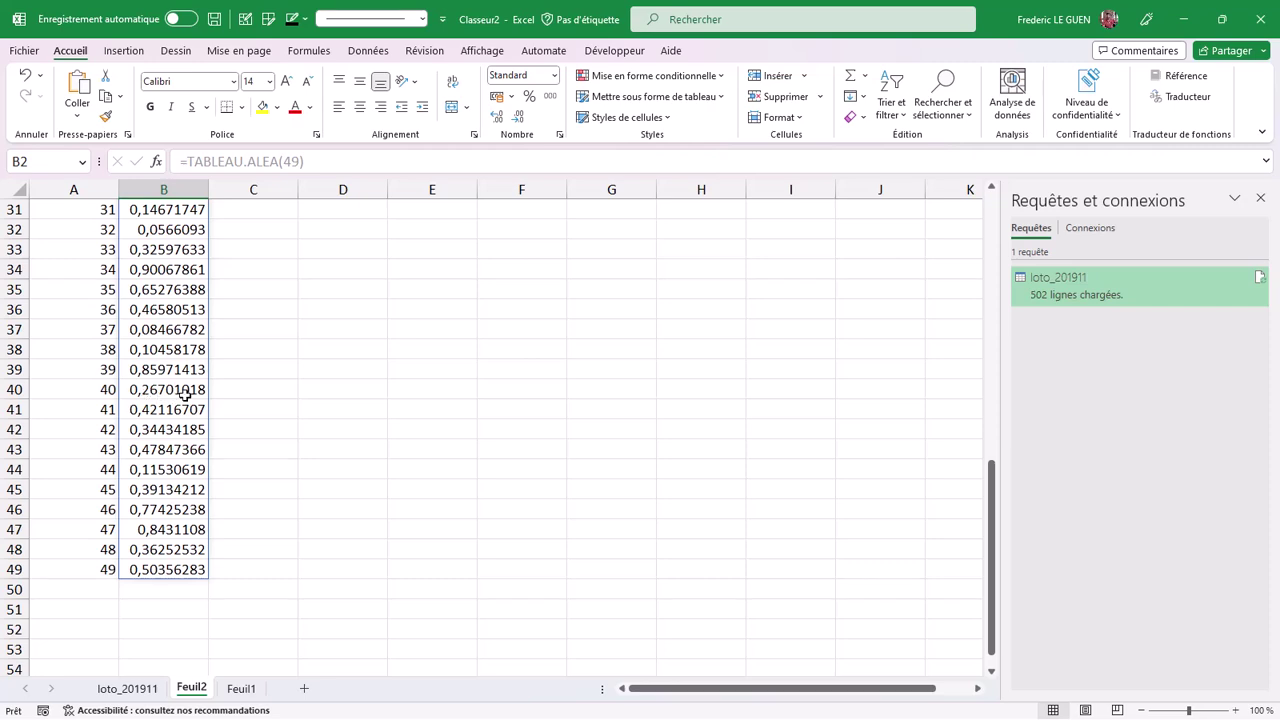
{"action": "scroll", "coordinate": [185, 395], "scroll_direction": "up", "scroll_amount": 10}
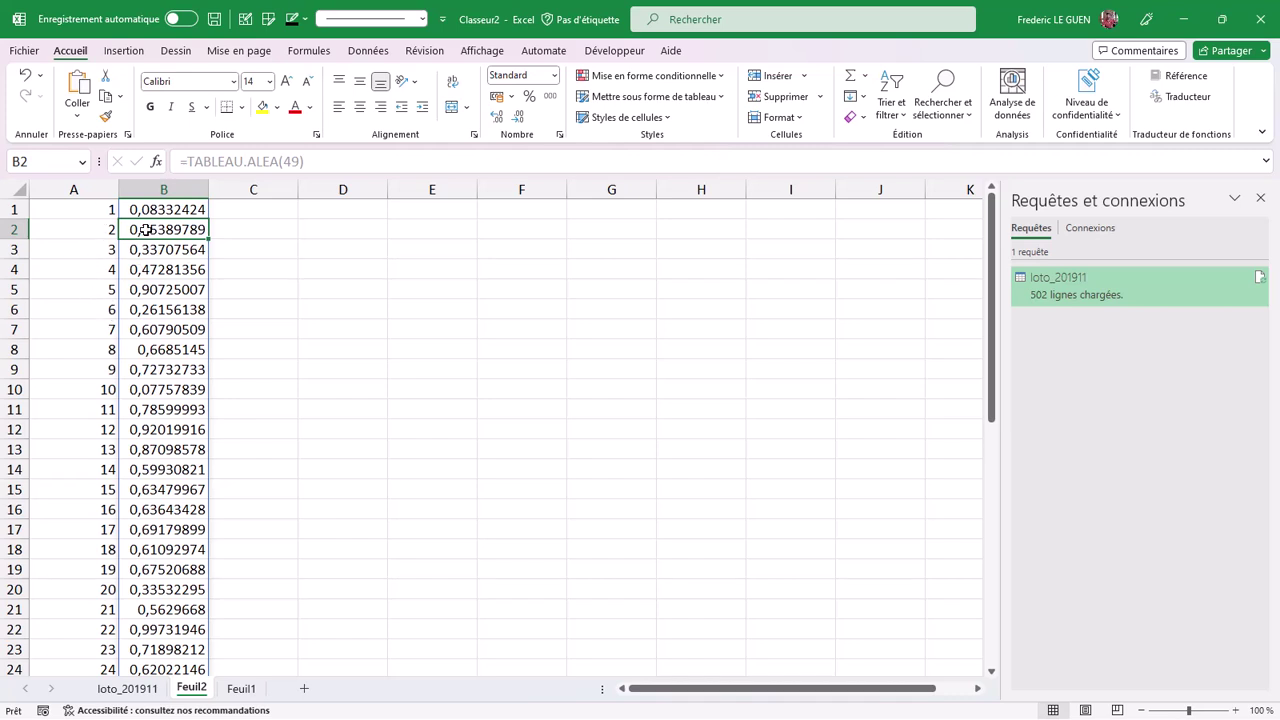
In D1 enter =TRIERPAR(A1#;B1#) to shuffle 1–49 by their random values.
{"action": "left_click", "coordinate": [329, 209]}
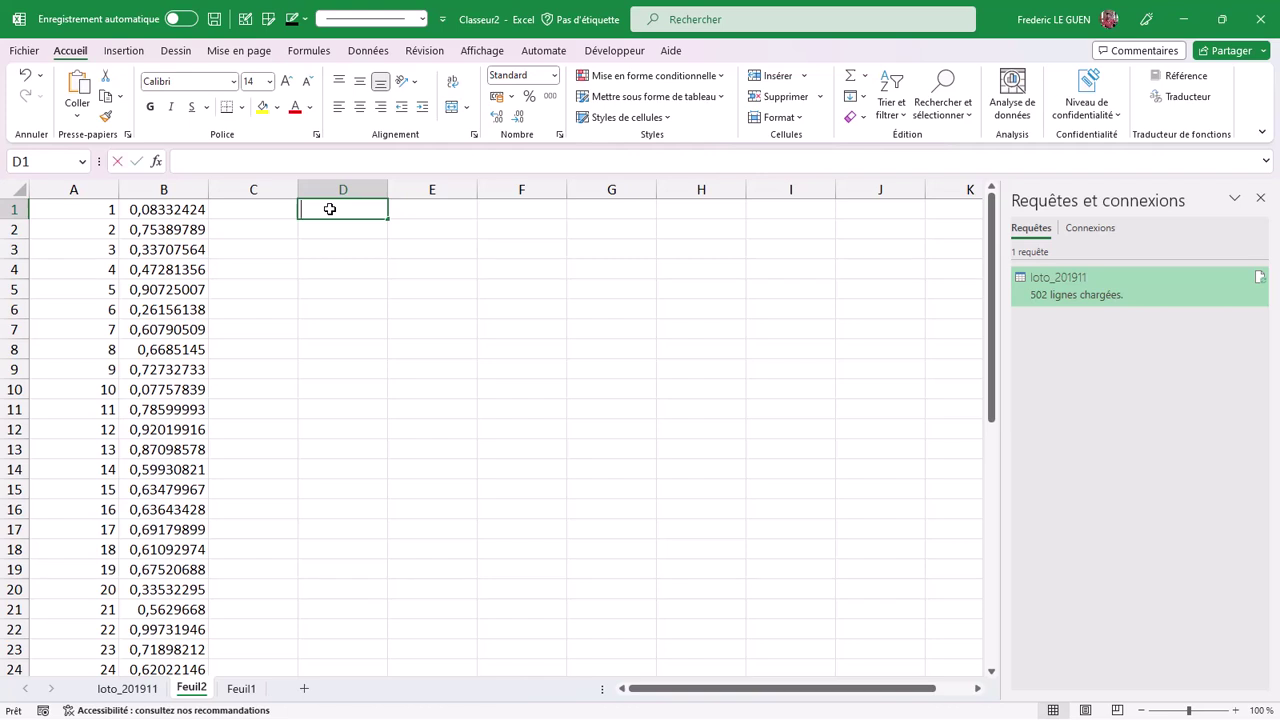
{"action": "type", "text": "=tri"}
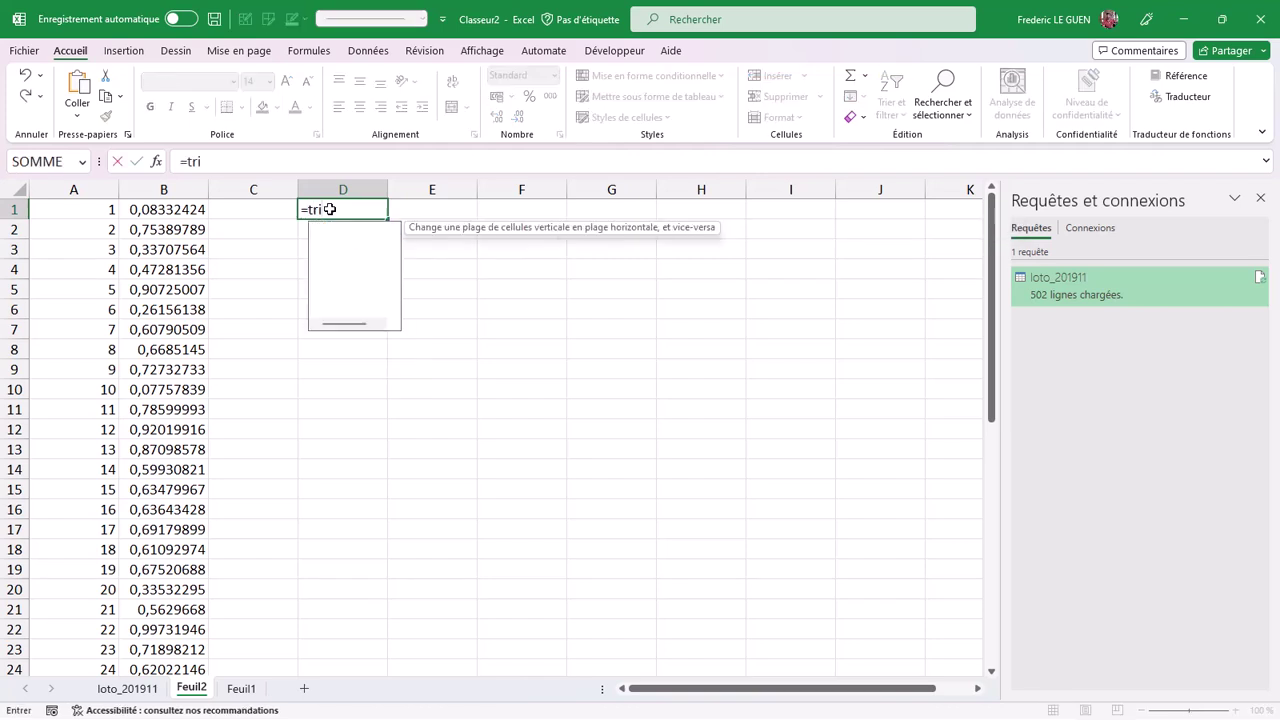
{"action": "type", "text": "e"}
{"action": "key", "text": "Down"}
{"action": "key", "text": "Tab"}
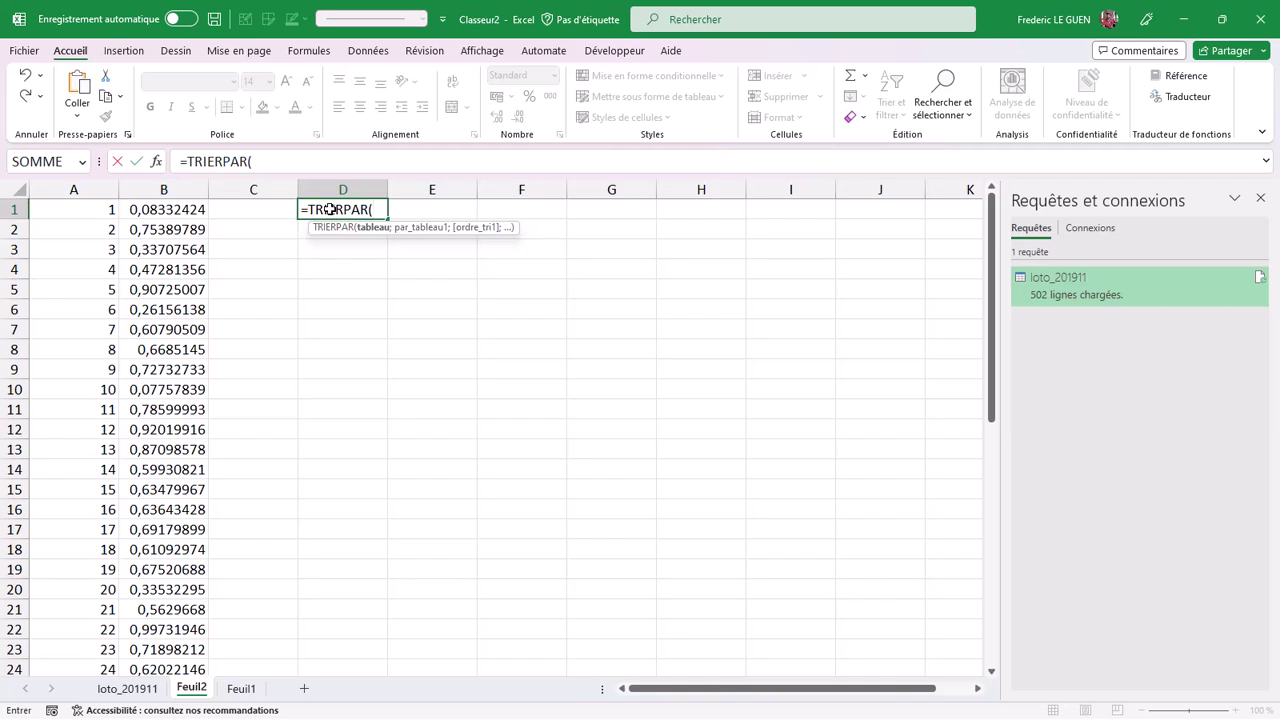
{"action": "left_click", "coordinate": [101, 210]}
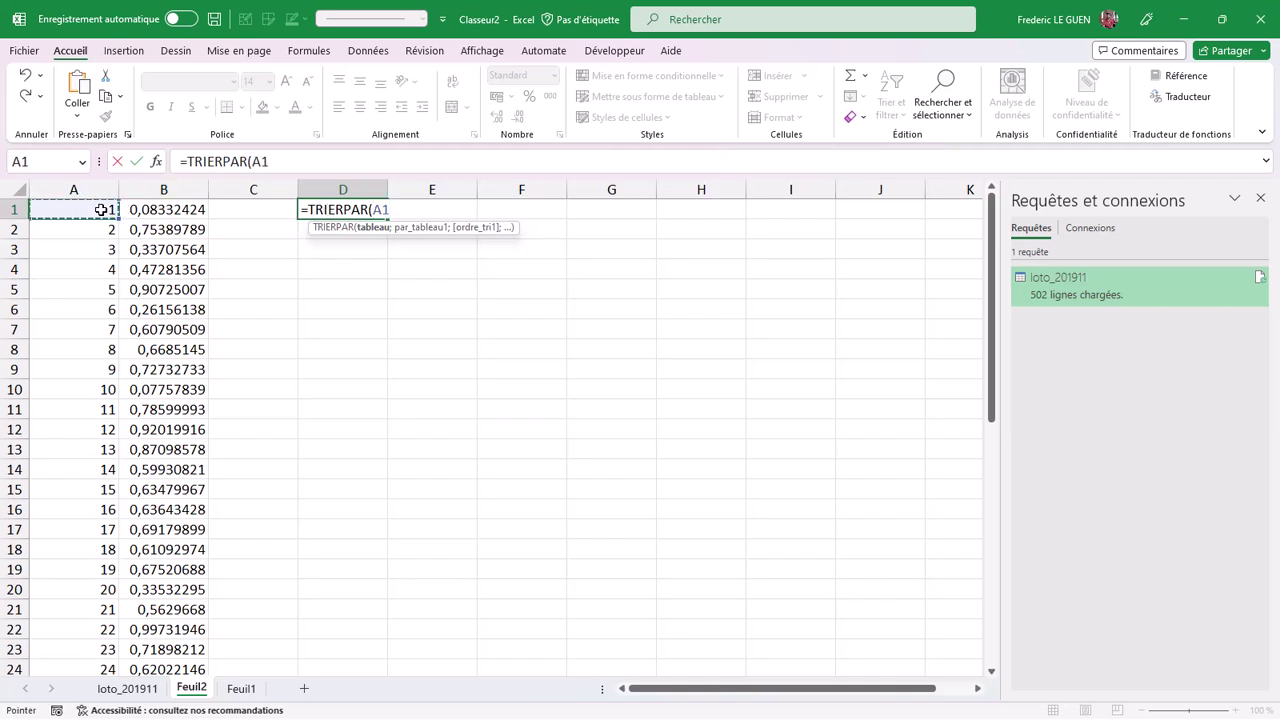
{"action": "type", "text": "#"}
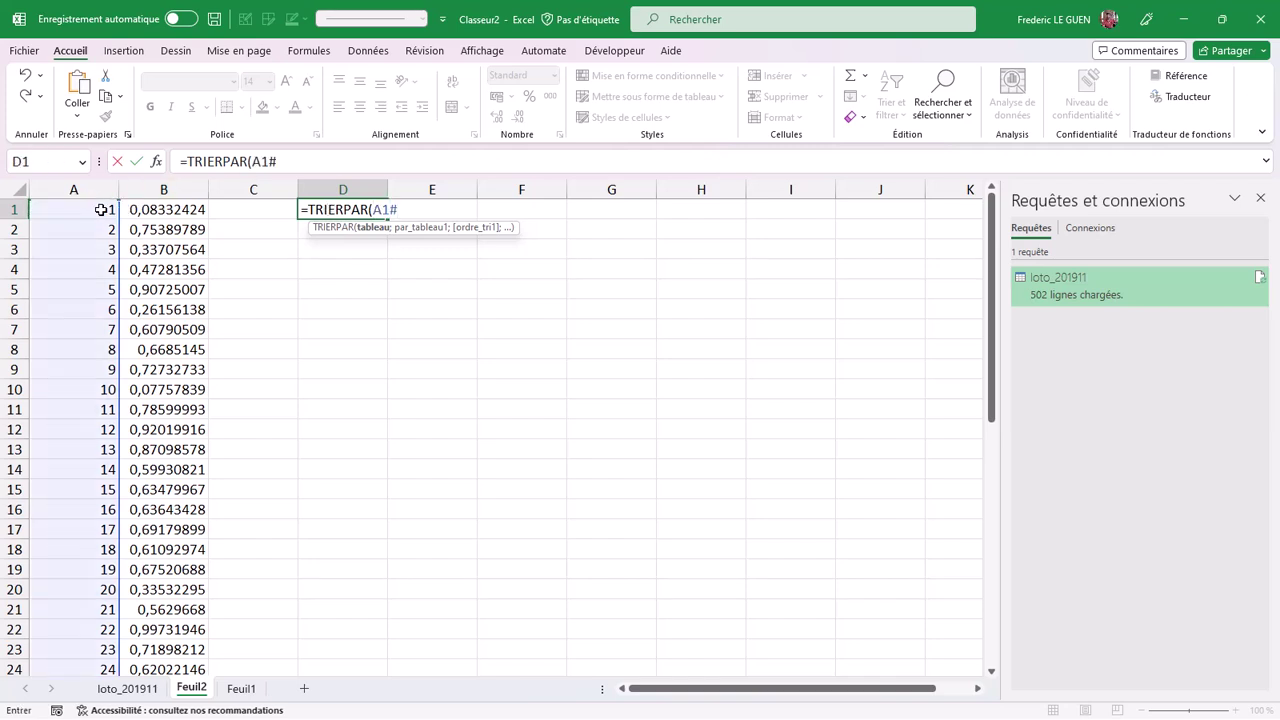
{"action": "type", "text": ";"}
{"action": "left_click", "coordinate": [146, 209]}
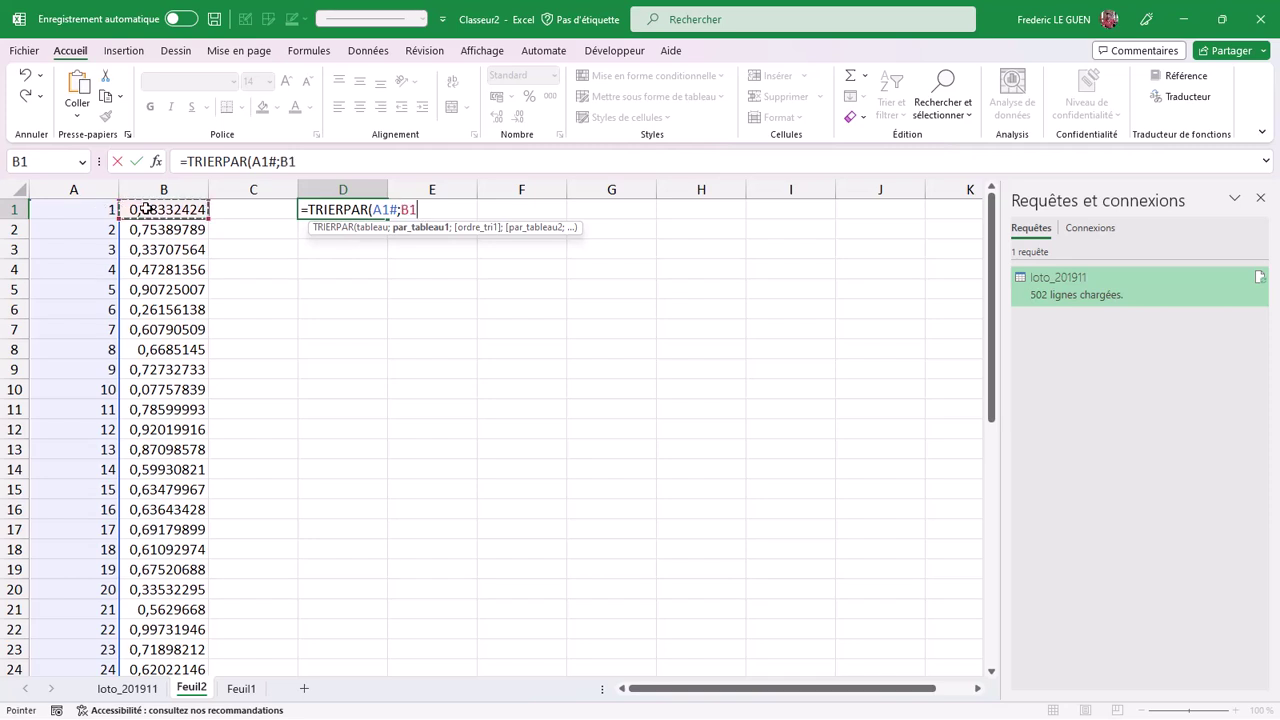
{"action": "type", "text": "#"}
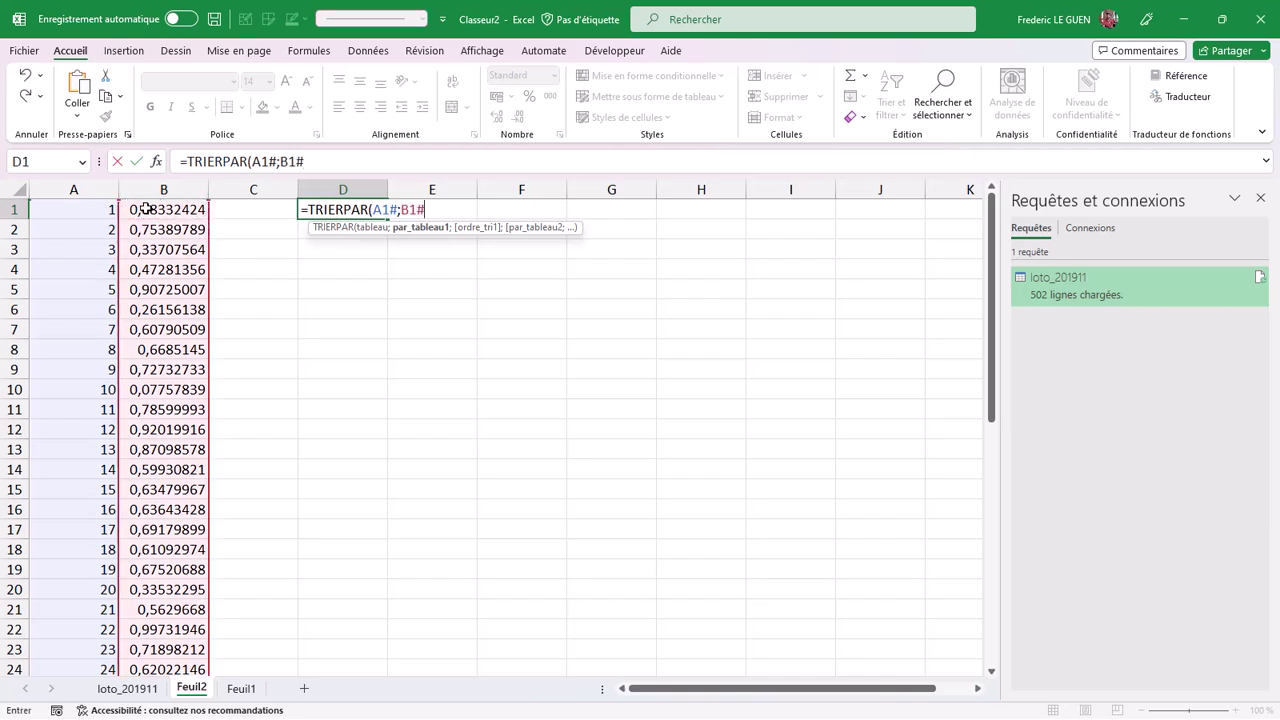
{"action": "type", "text": ")"}
{"action": "key", "text": "Return"}
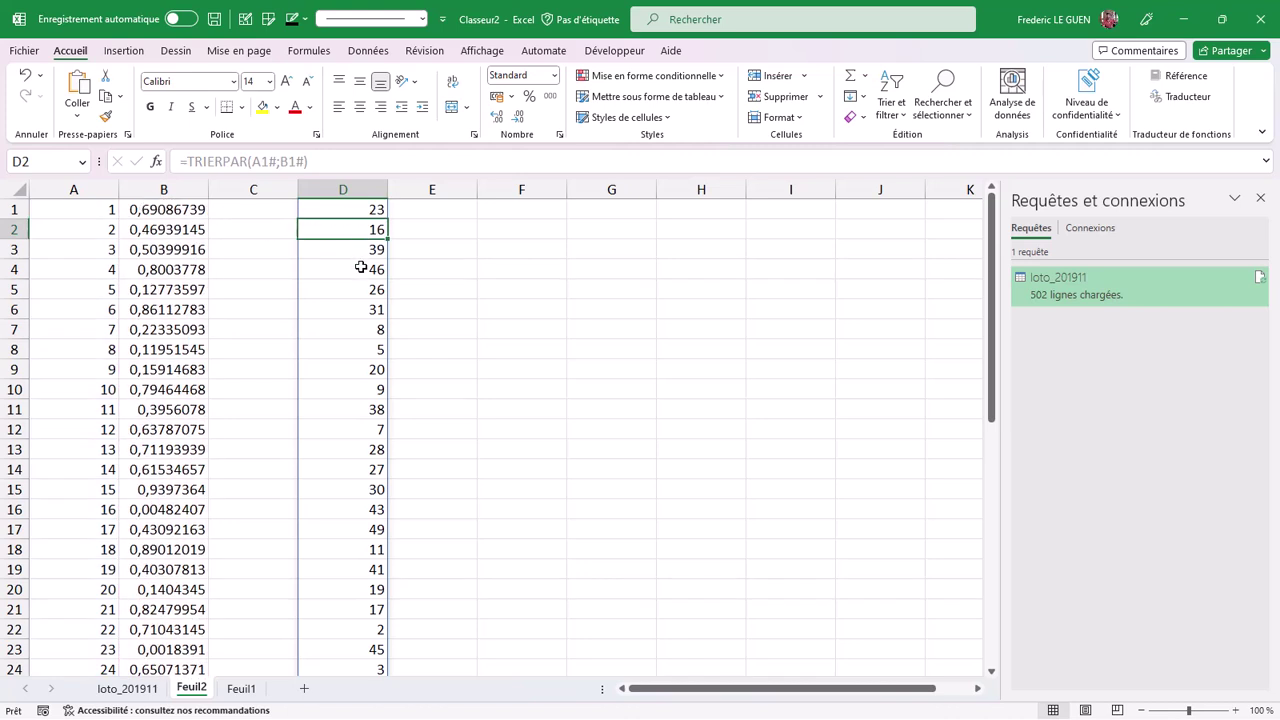
Wrap D1's formula as PRENDRE(TRIERPAR(A1#;B1#);5) to keep only five shuffled numbers.
{"action": "left_click", "coordinate": [368, 213]}
{"action": "left_click", "coordinate": [191, 161]}
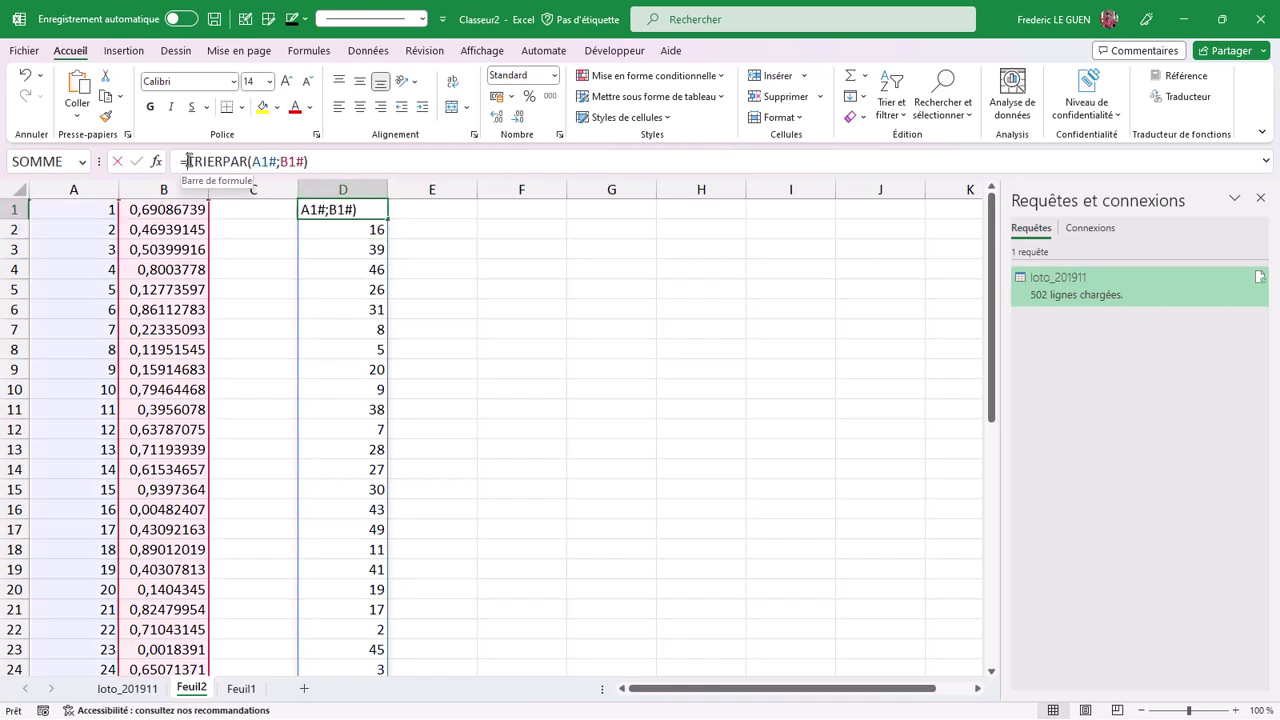
{"action": "type", "text": "PREN"}
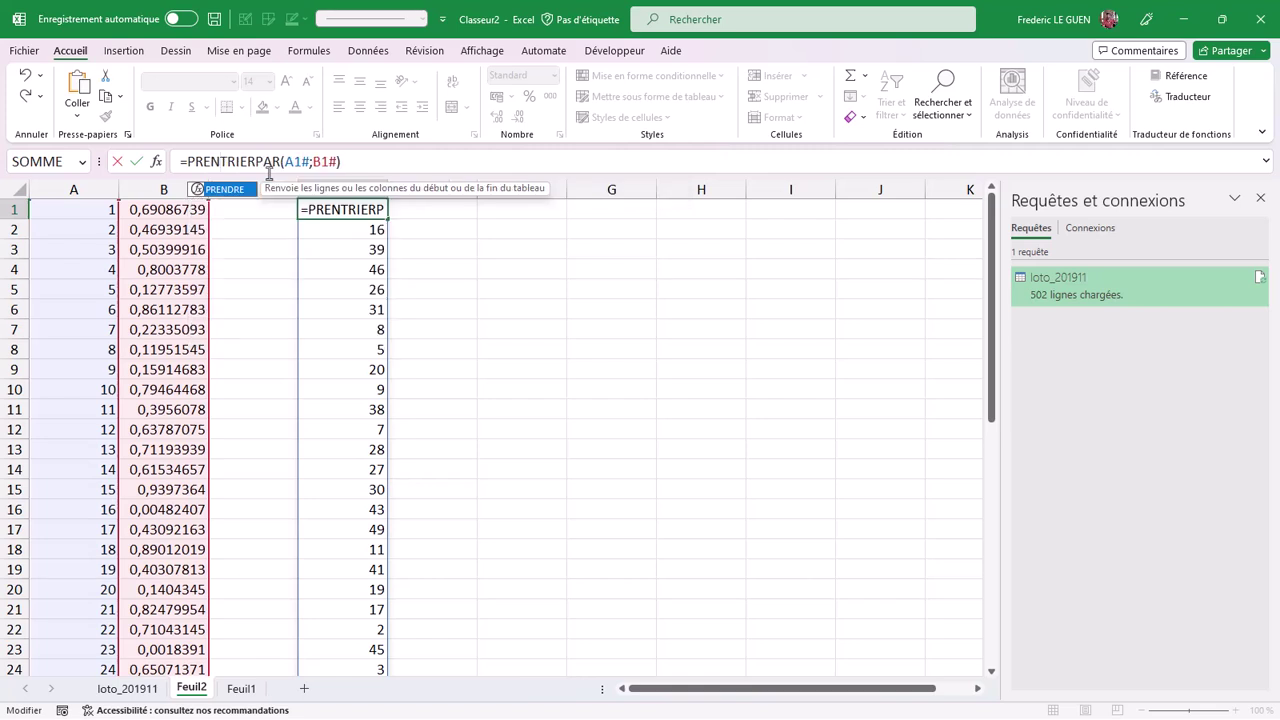
{"action": "key", "text": "Tab"}
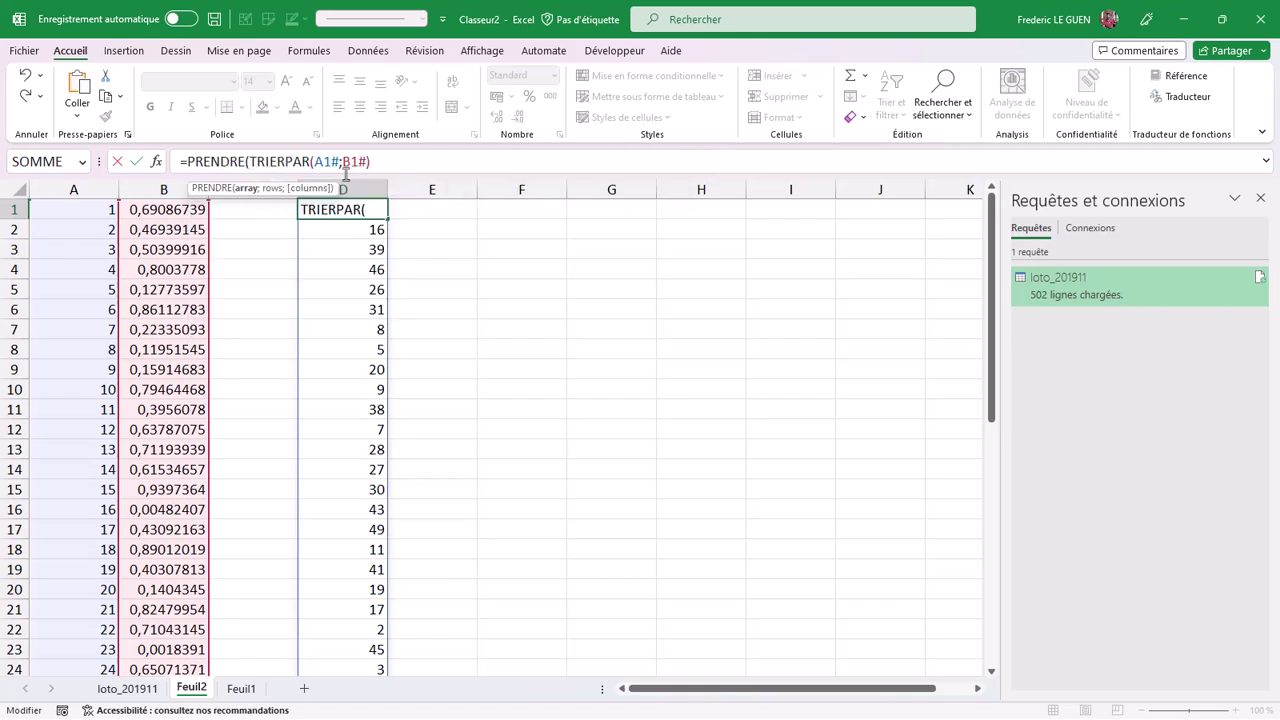
{"action": "left_click", "coordinate": [391, 162]}
{"action": "type", "text": ";"}
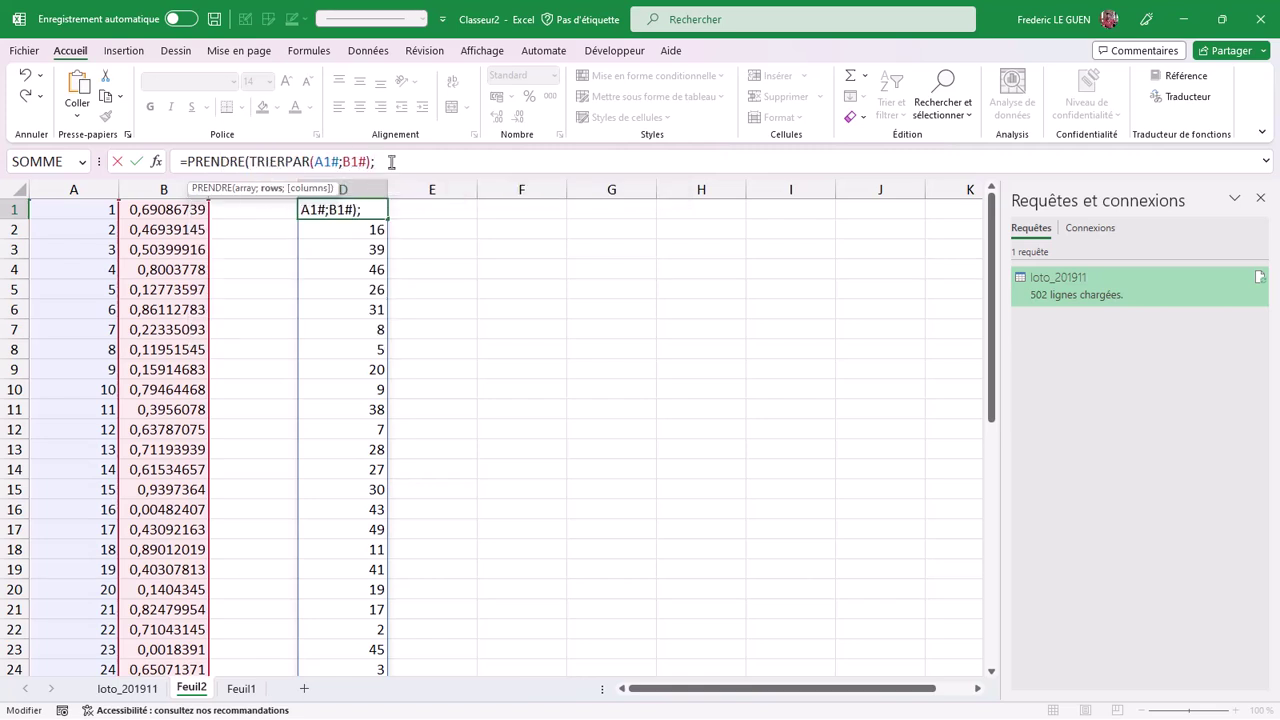
{"action": "type", "text": "5)"}
{"action": "key", "text": "Return"}
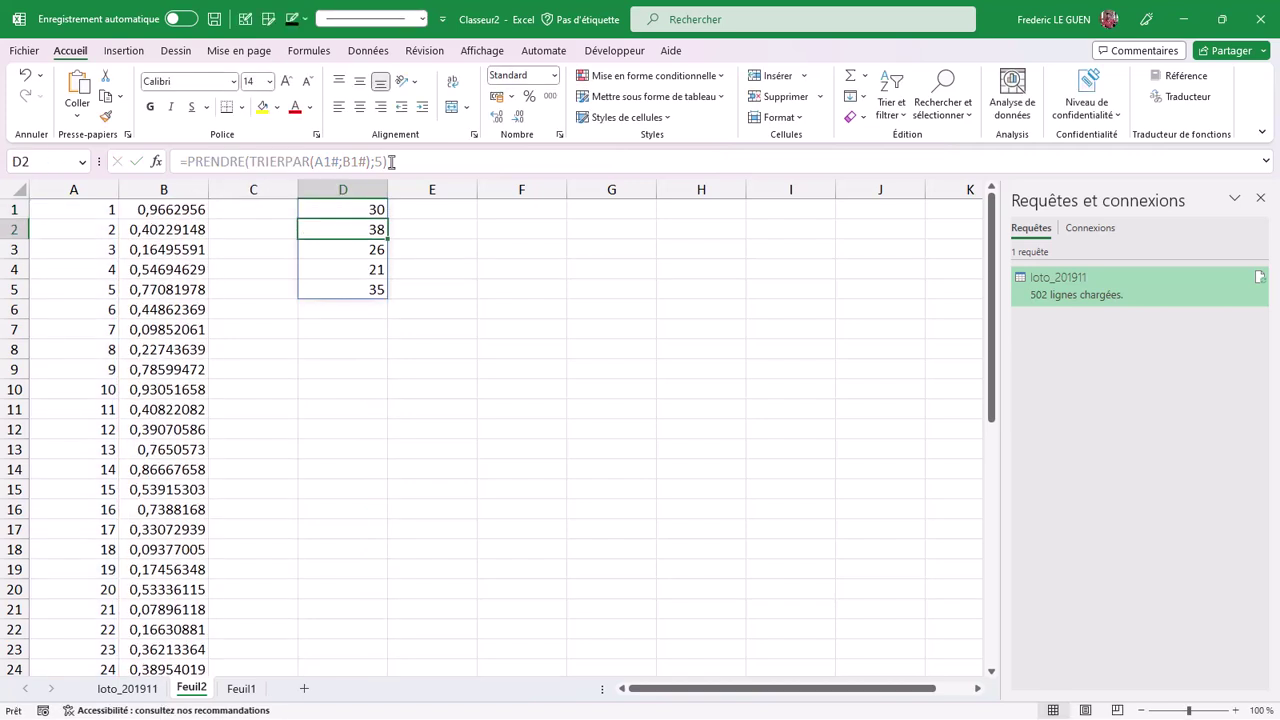
{"action": "key", "text": "Up"}
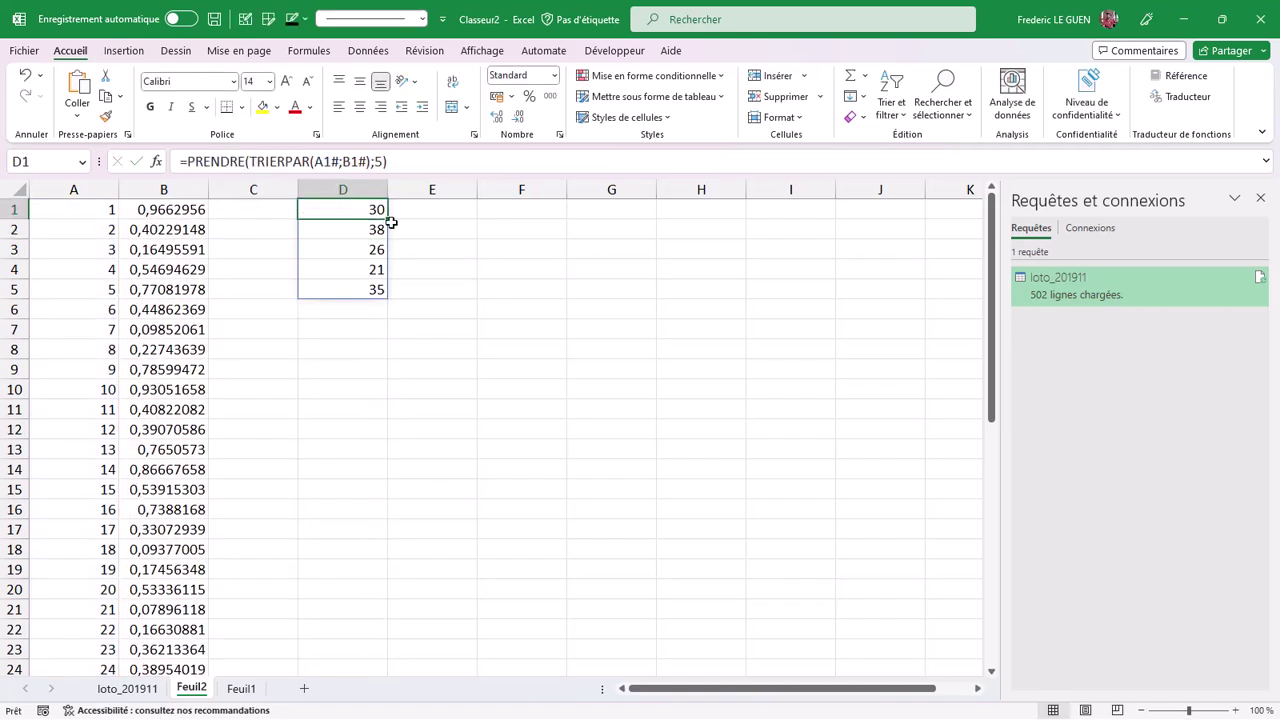
Wrap D1's formula in TRANSPOSE so the five draws fill D1:H1.
{"action": "left_click", "coordinate": [141, 688]}
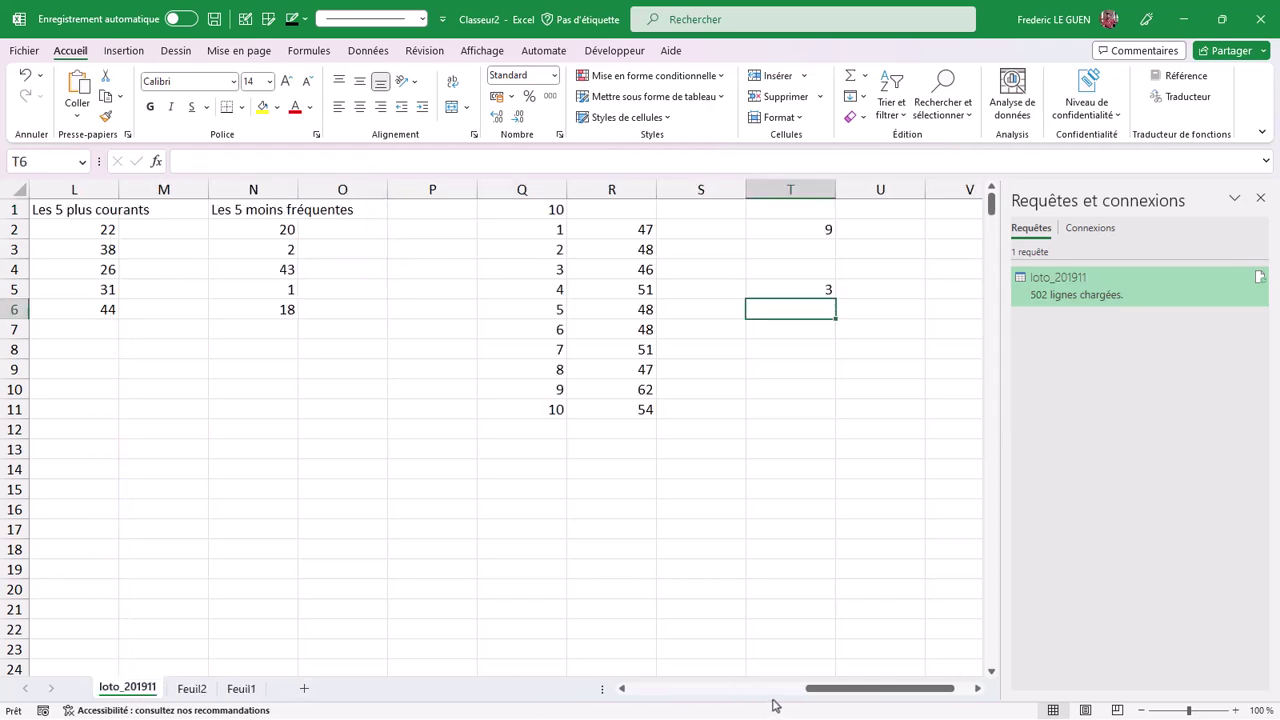
{"action": "left_click_drag", "start_coordinate": [815, 688], "coordinate": [565, 660]}
{"action": "type", "text": "e"}
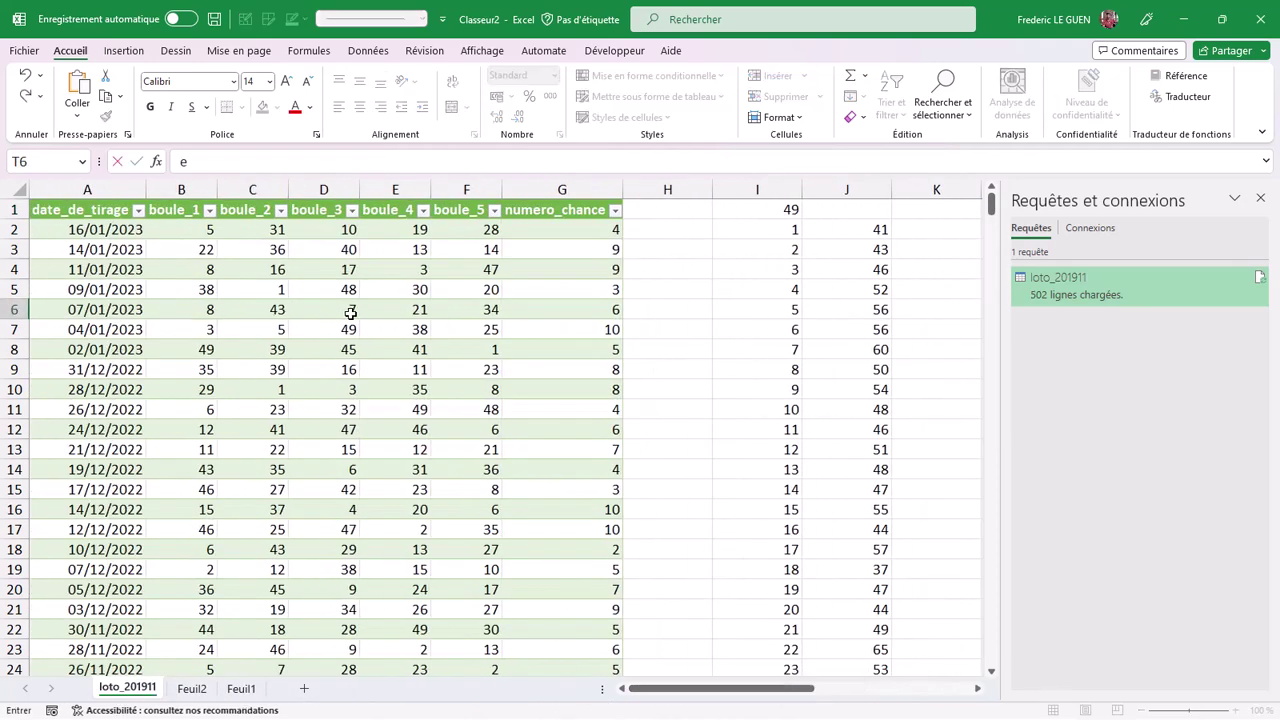
{"action": "left_click", "coordinate": [192, 689]}
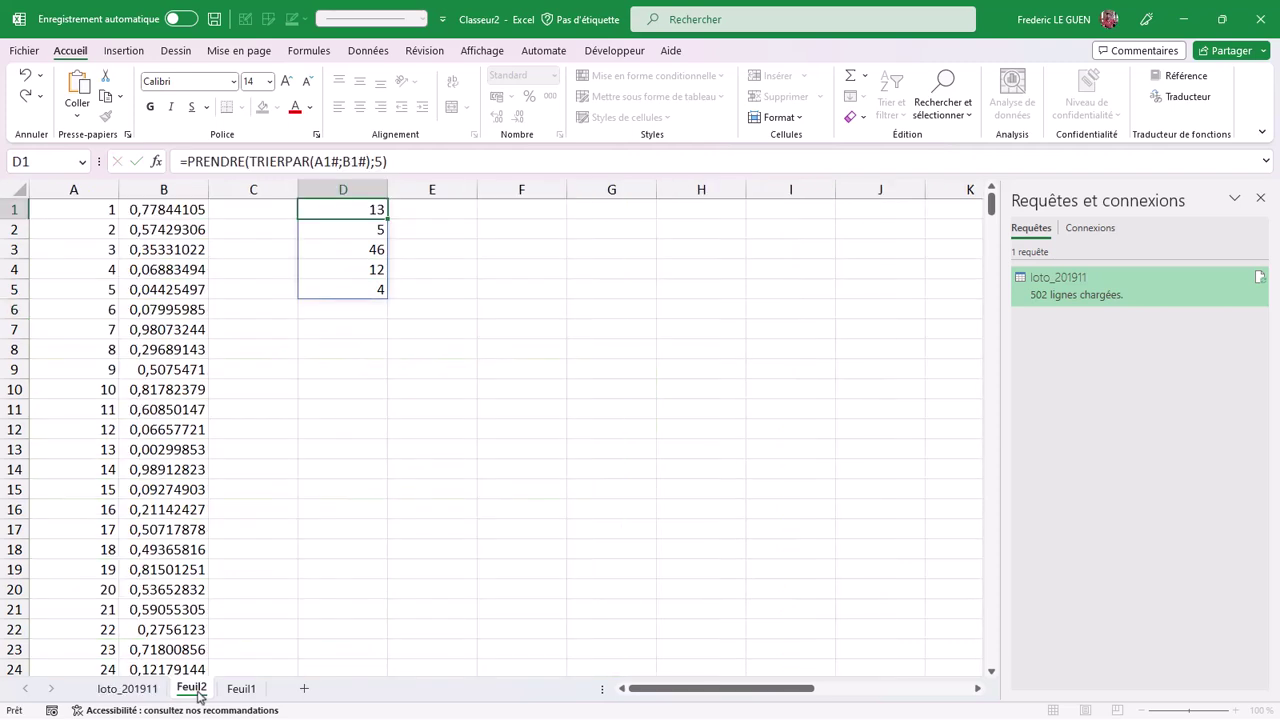
{"action": "left_click", "coordinate": [189, 162]}
{"action": "type", "text": "TRANSP"}
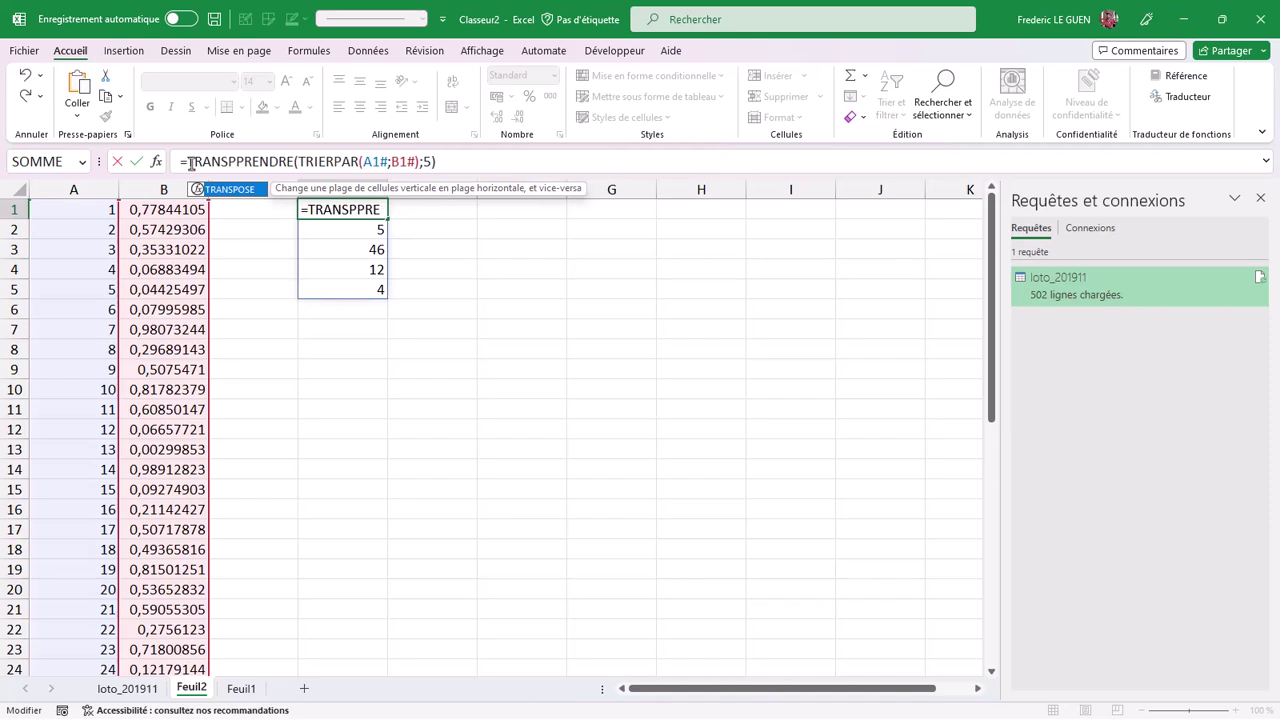
{"action": "type", "text": "OSE("}
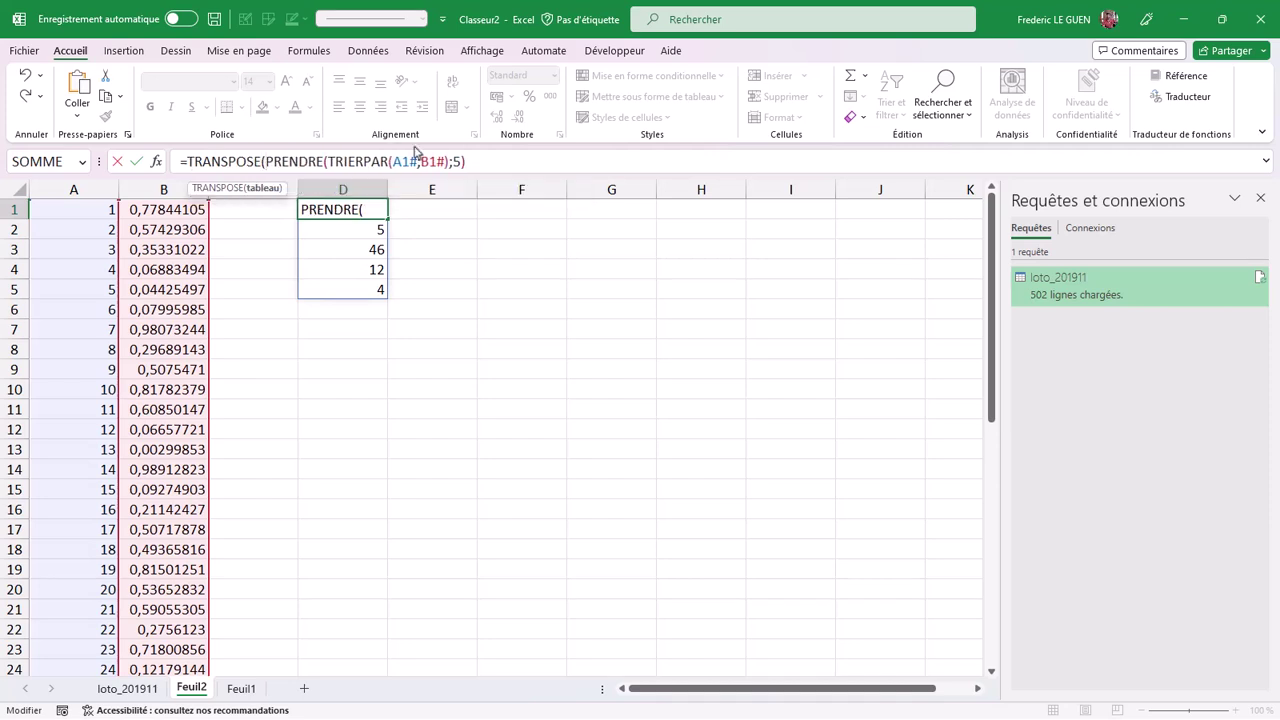
{"action": "left_click", "coordinate": [481, 163]}
{"action": "type", "text": "))"}
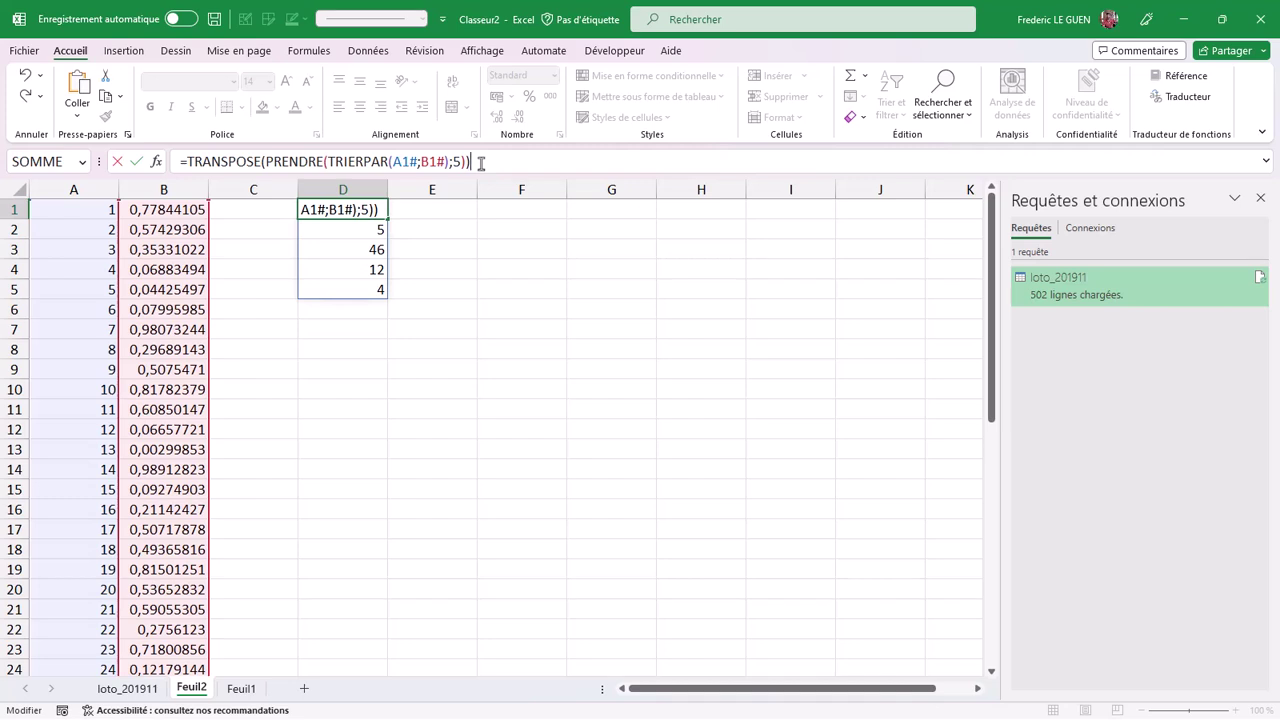
{"action": "key", "text": "Return"}
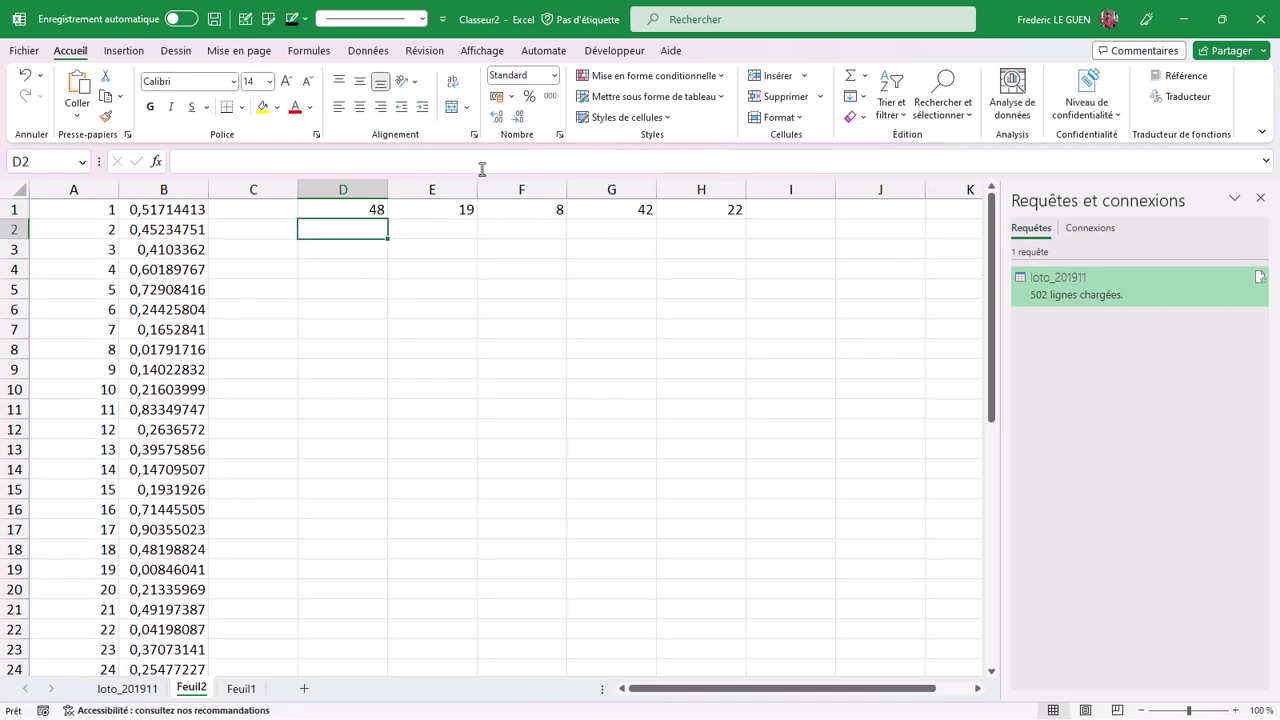
Undo the #REF! fill-down and make D1's references absolute as $A$1# and $B$1#.
{"action": "left_click", "coordinate": [378, 210]}
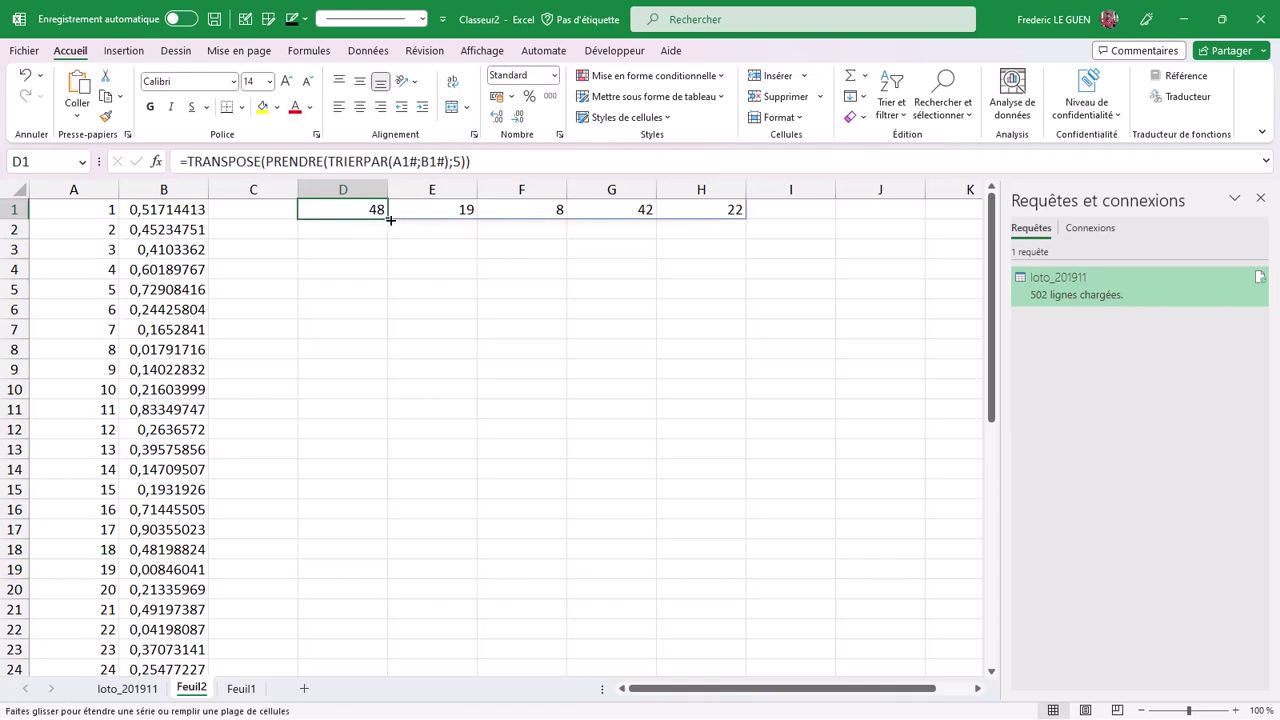
{"action": "left_click_drag", "start_coordinate": [390, 220], "coordinate": [386, 233]}
{"action": "left_click", "coordinate": [376, 232]}
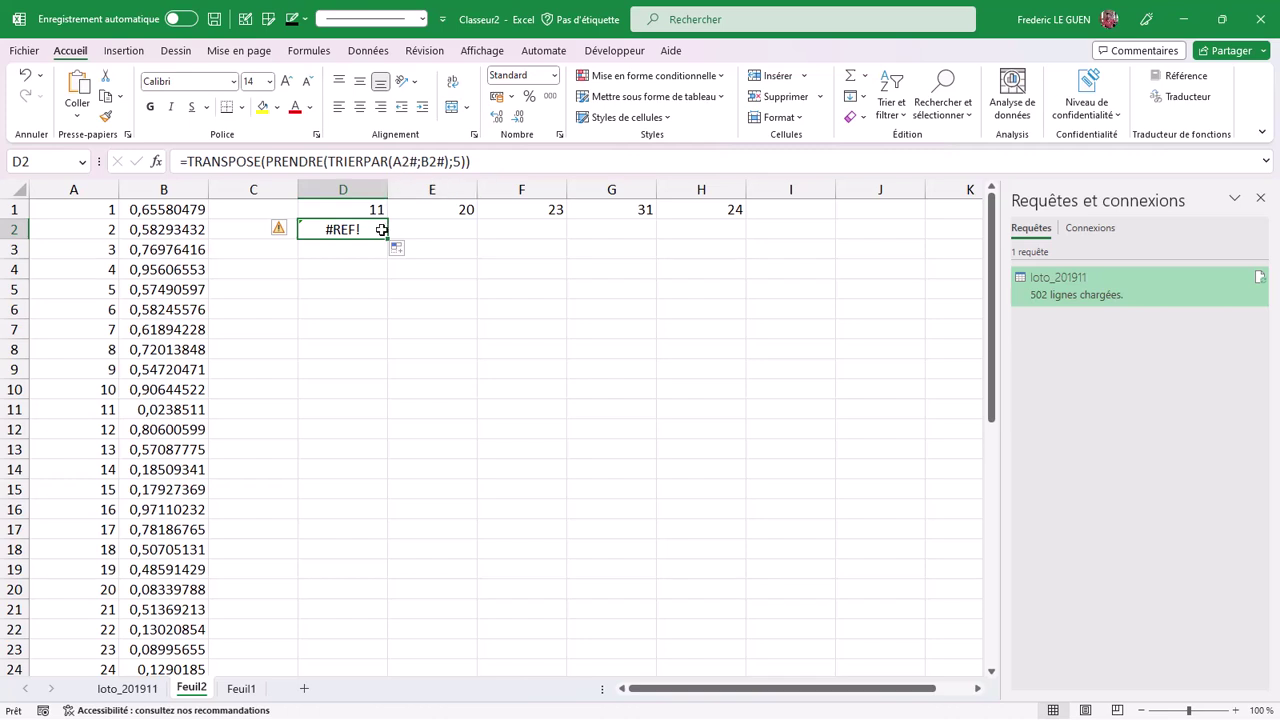
{"action": "key", "text": "ctrl+z"}
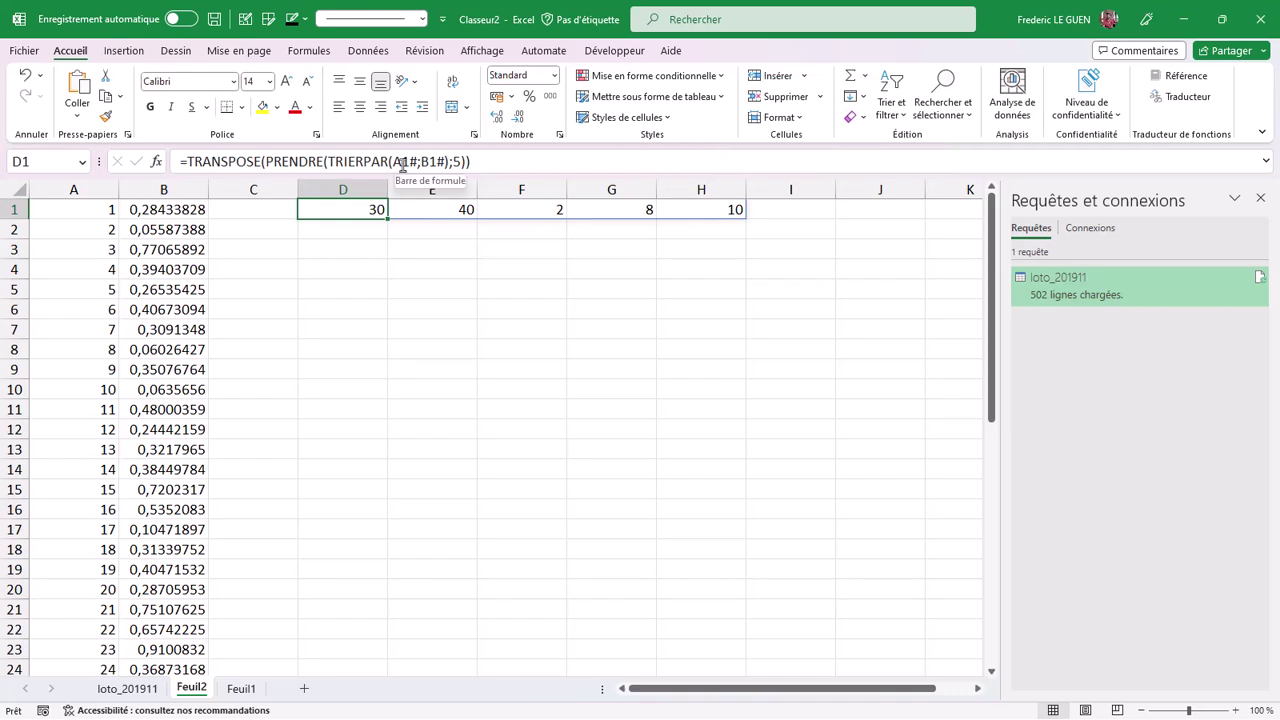
{"action": "left_click", "coordinate": [401, 163]}
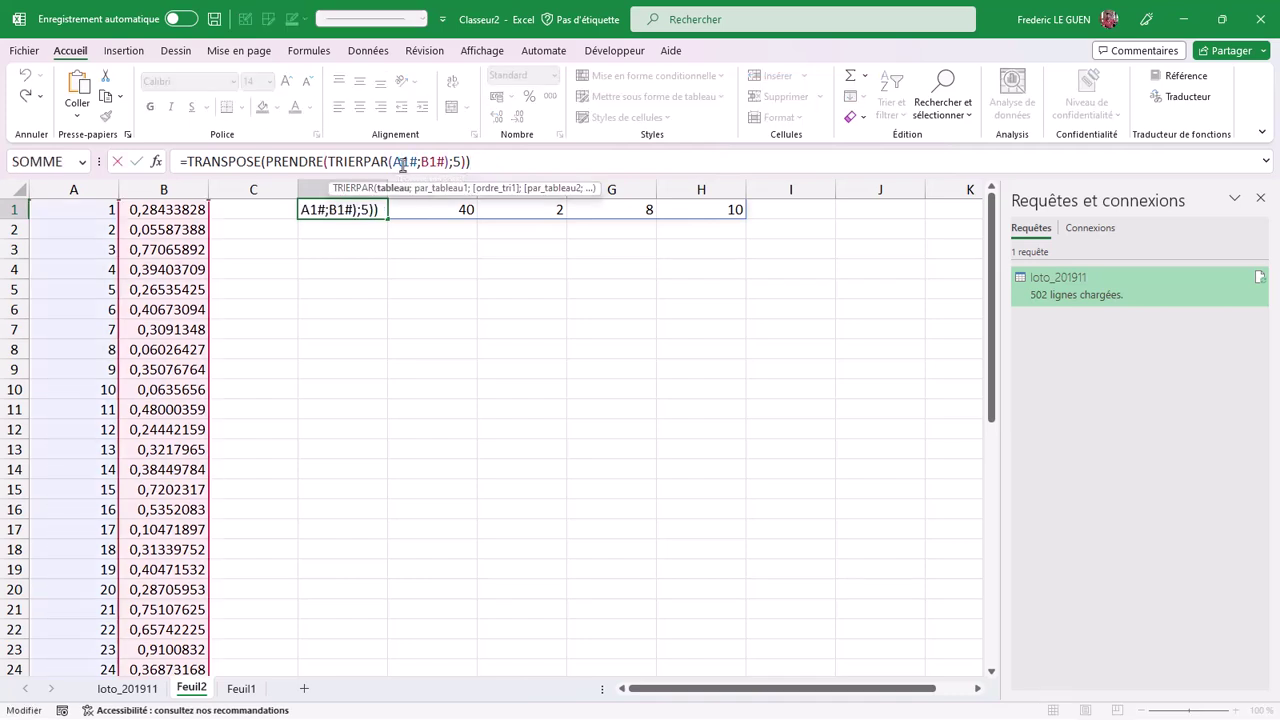
{"action": "key", "text": "F4"}
{"action": "left_click", "coordinate": [441, 163]}
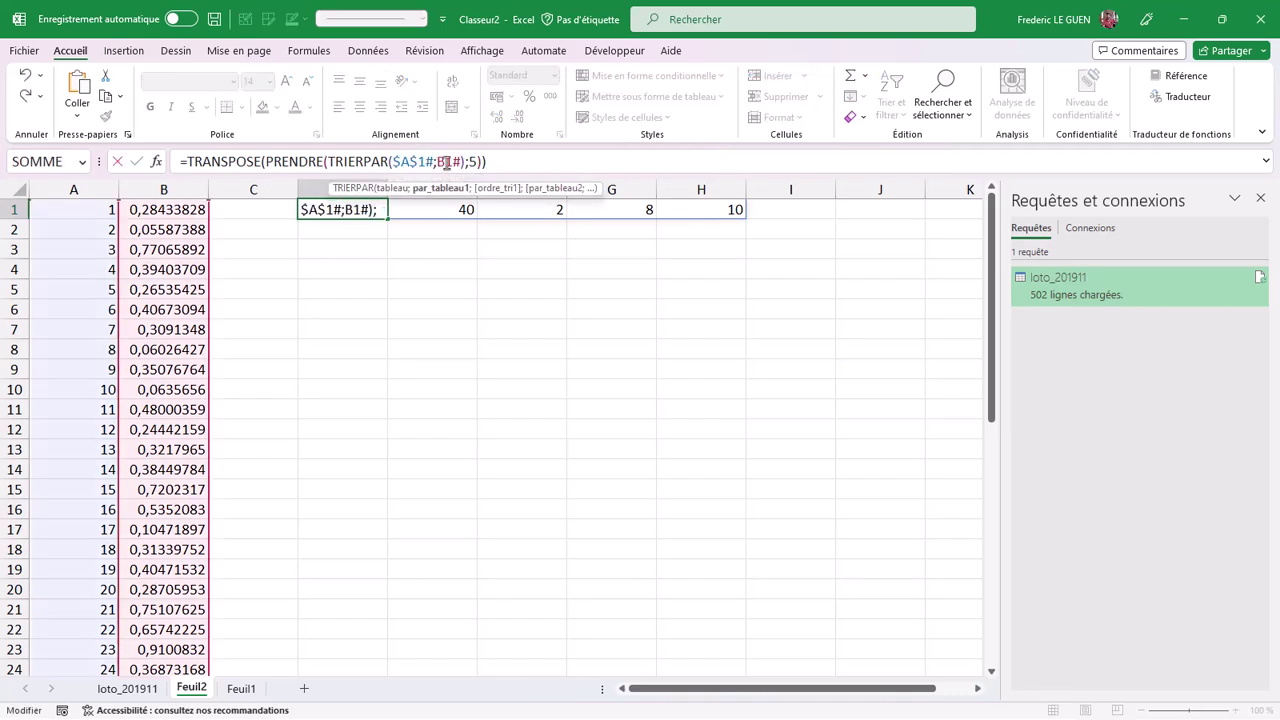
{"action": "key", "text": "F4"}
{"action": "key", "text": "Return"}
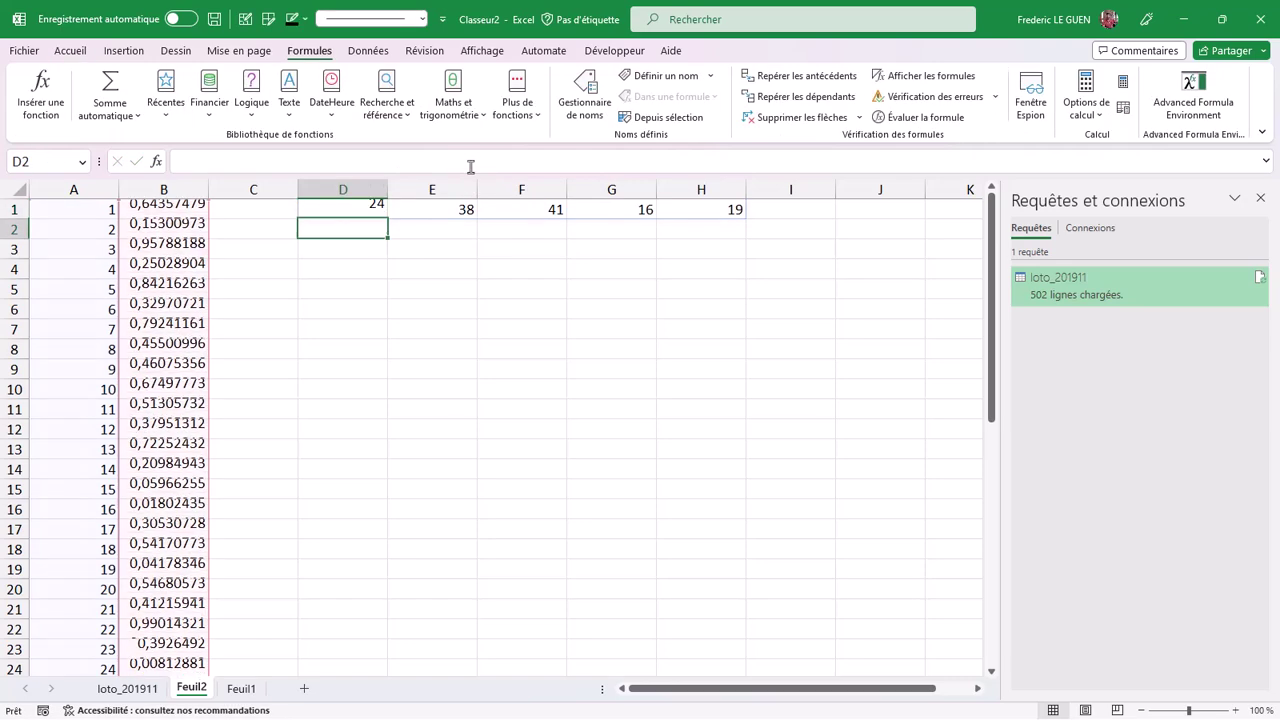
Test-fill the D1 draw down to row 3, then clear the copied rows D2:H3.
{"action": "left_click", "coordinate": [355, 211]}
{"action": "left_click_drag", "start_coordinate": [387, 219], "coordinate": [386, 251]}
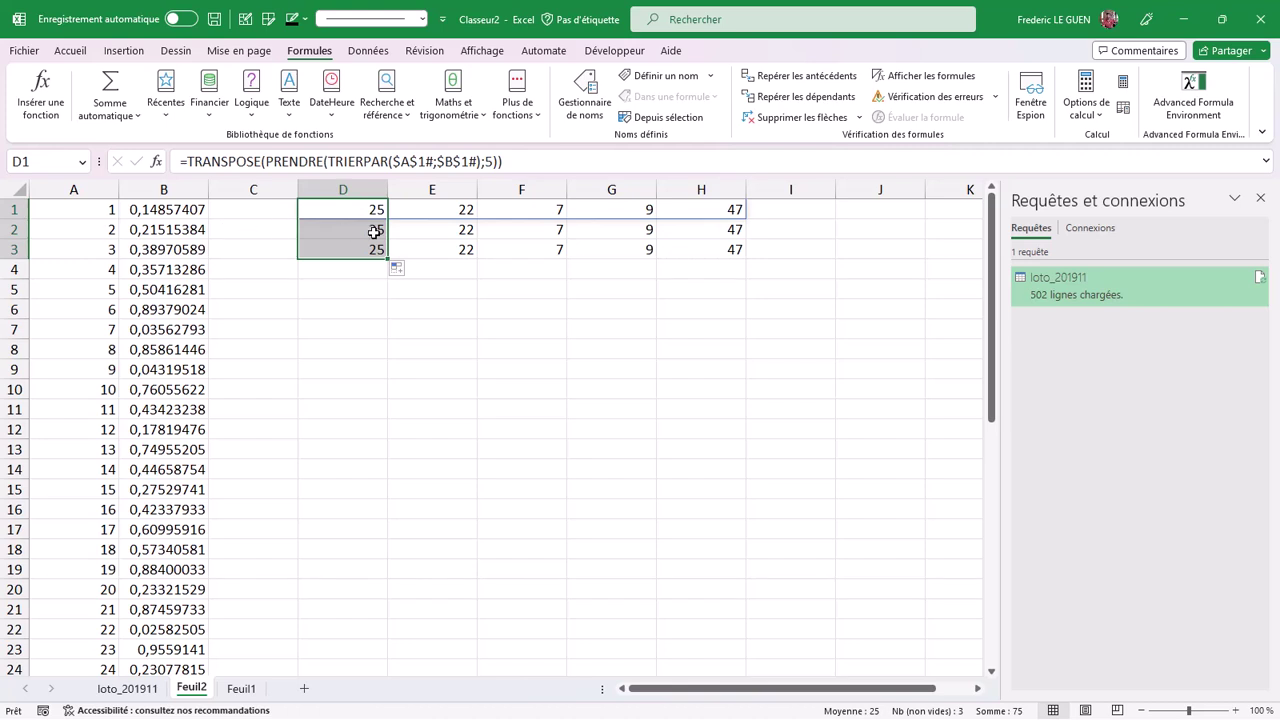
{"action": "left_click_drag", "start_coordinate": [375, 232], "coordinate": [727, 248]}
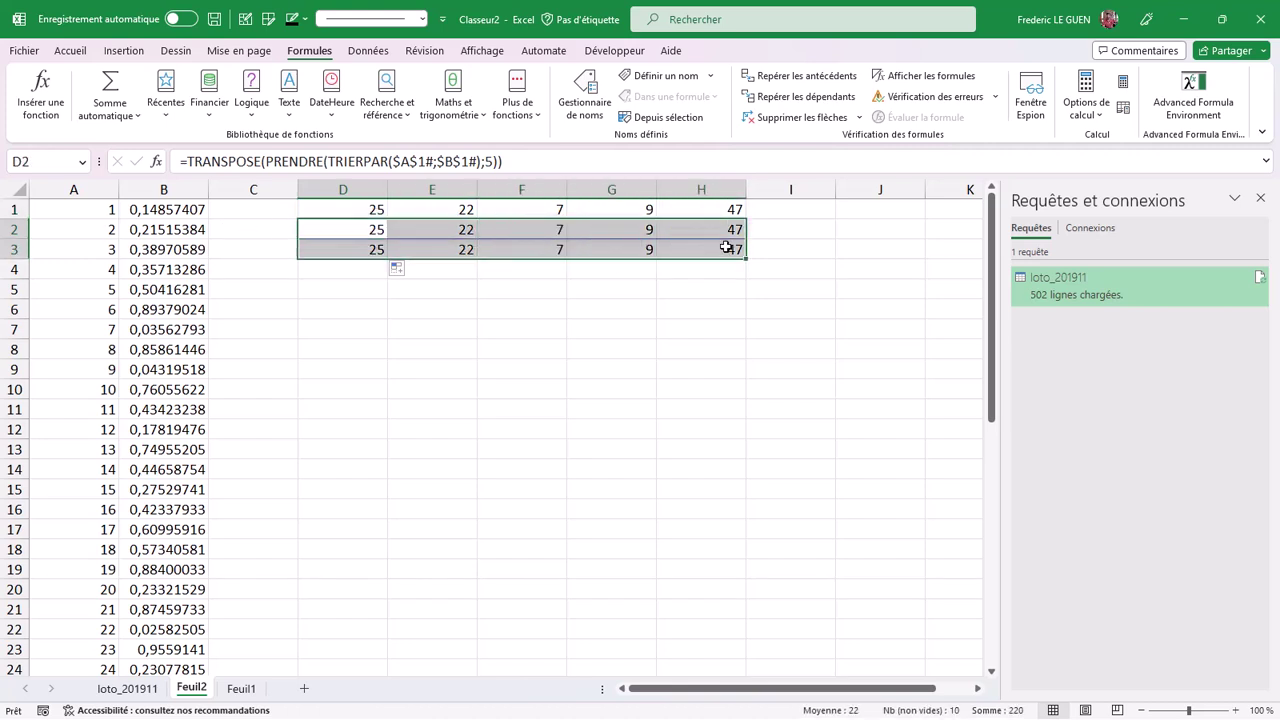
{"action": "key", "text": "Delete"}
{"action": "left_click", "coordinate": [370, 209]}
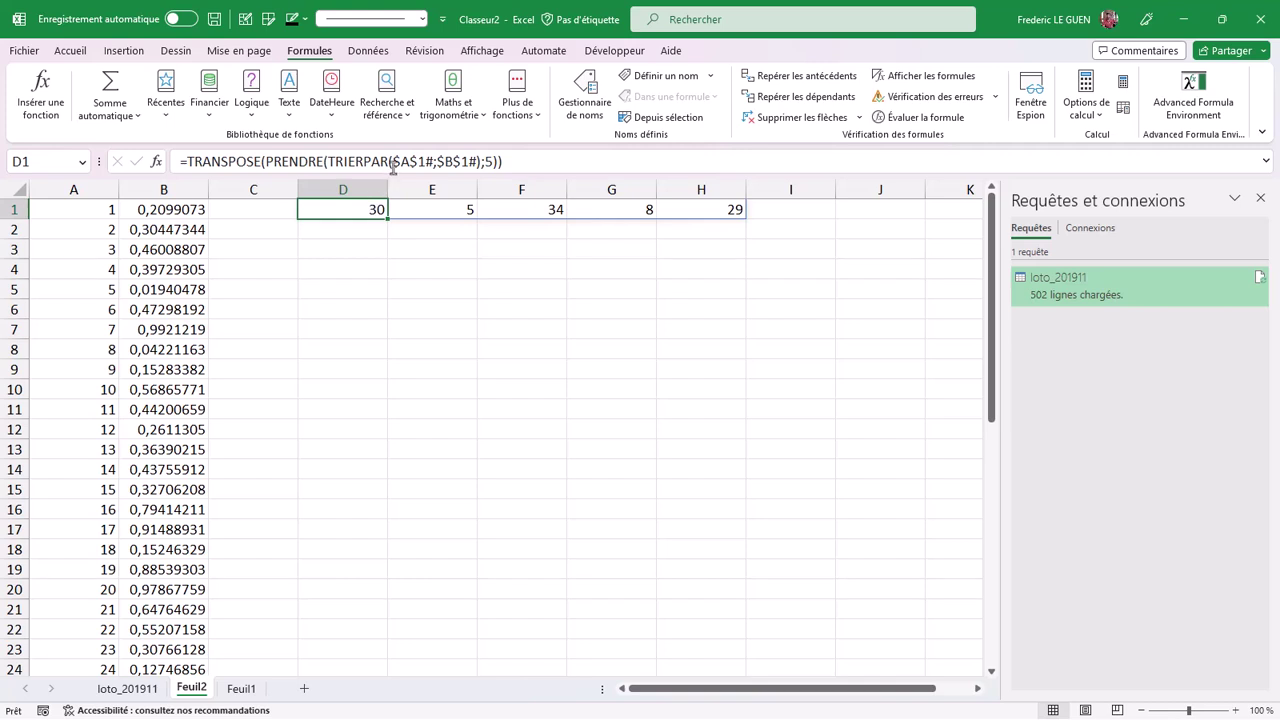
In D1's formula replace $A$1# with SEQUENCE(49) and $B$1# with TABLEAU.ALEA(49).
{"action": "left_click_drag", "start_coordinate": [393, 161], "coordinate": [428, 161]}
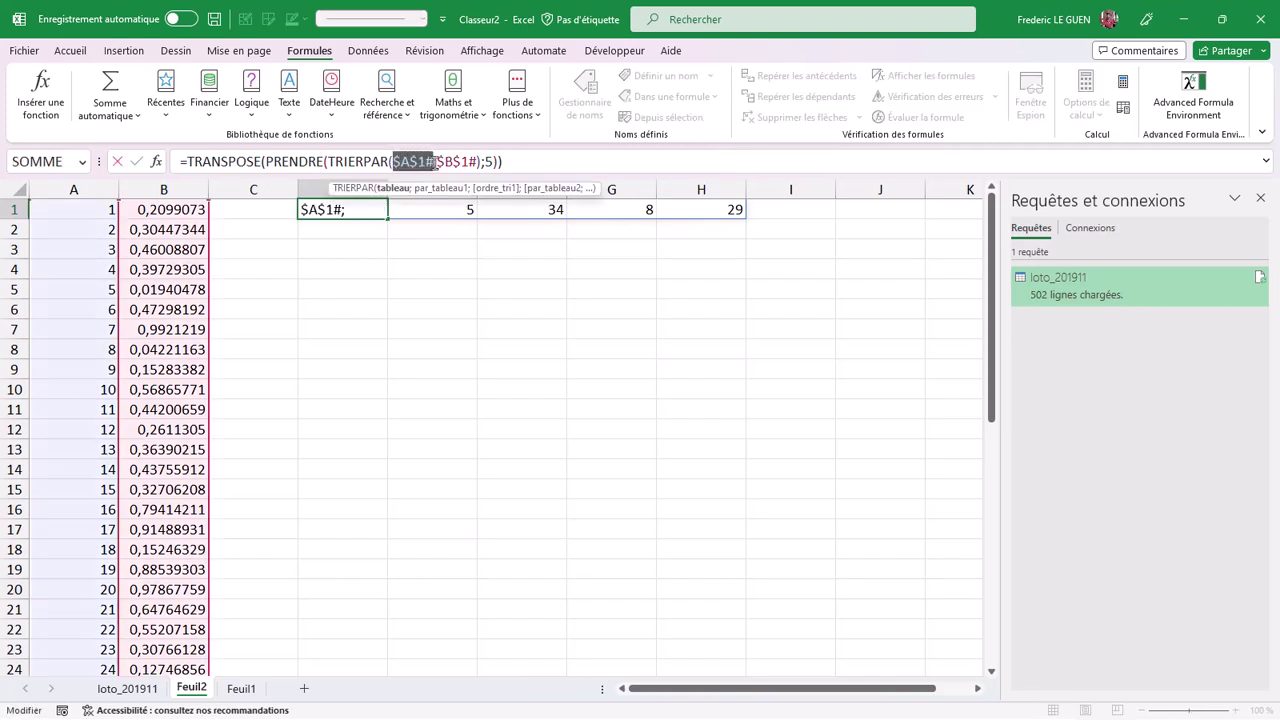
{"action": "type", "text": "sequ"}
{"action": "key", "text": "Tab"}
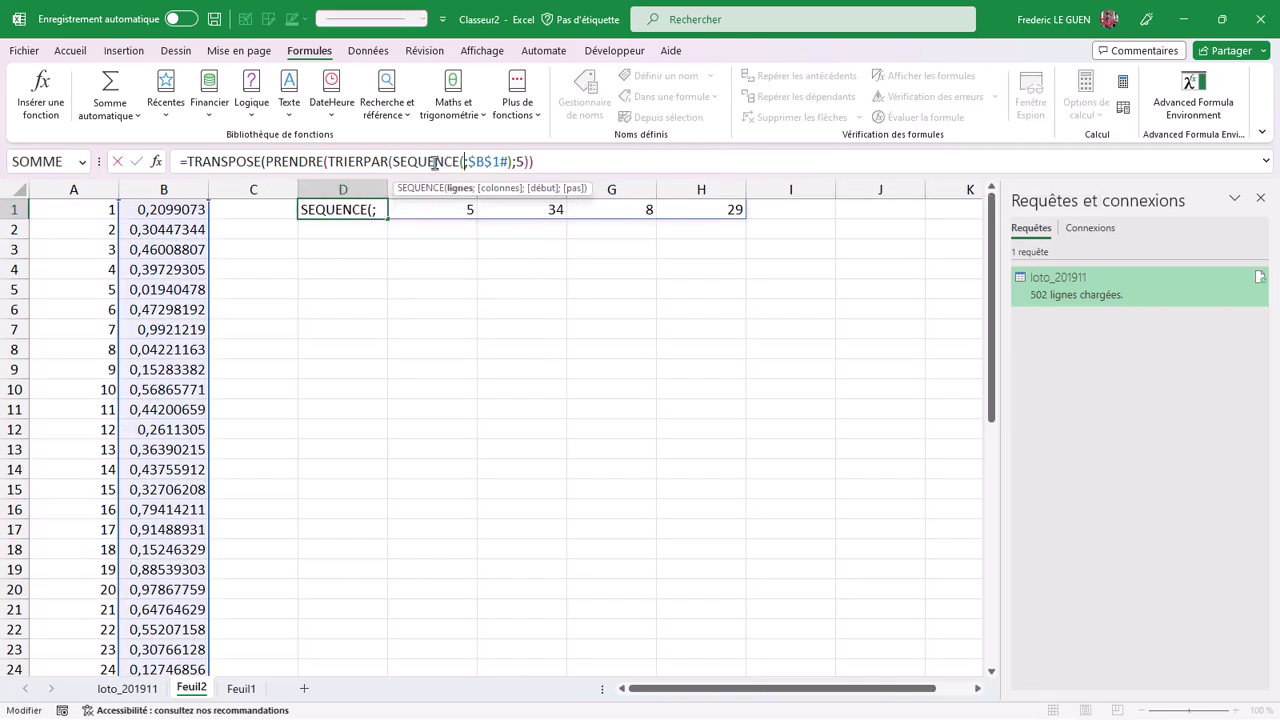
{"action": "type", "text": "49)"}
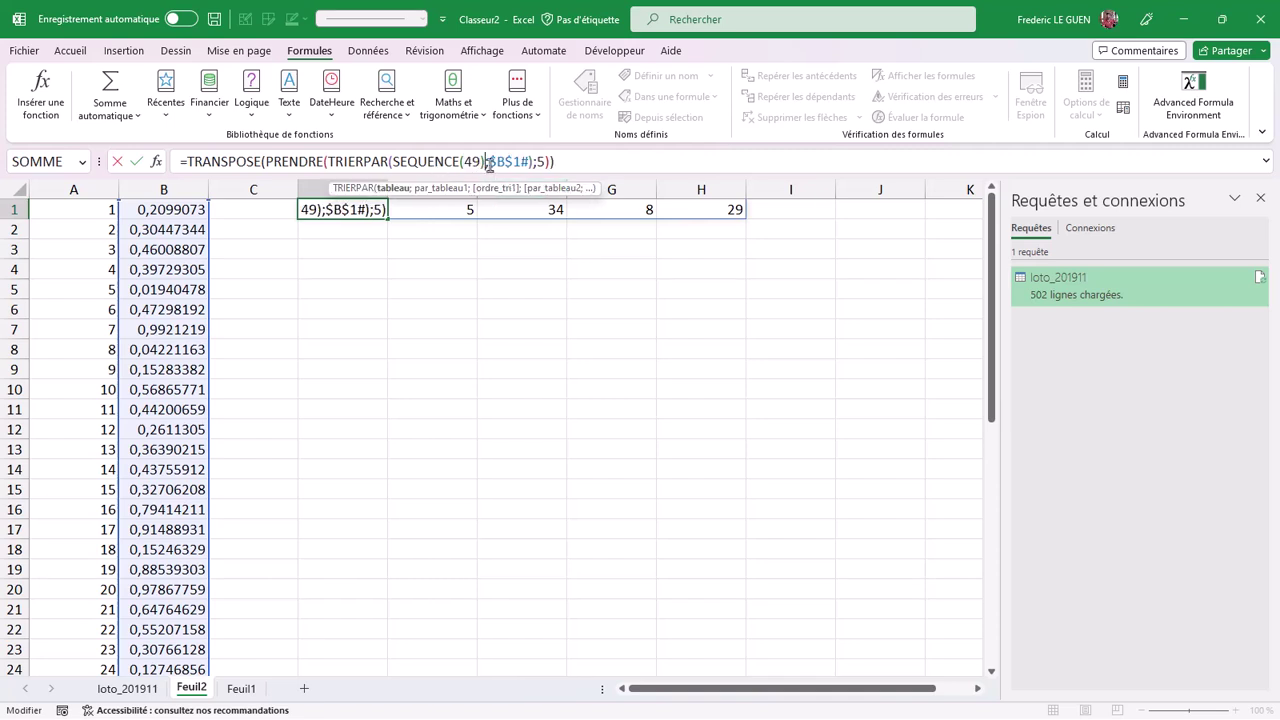
{"action": "left_click_drag", "start_coordinate": [489, 161], "coordinate": [536, 162]}
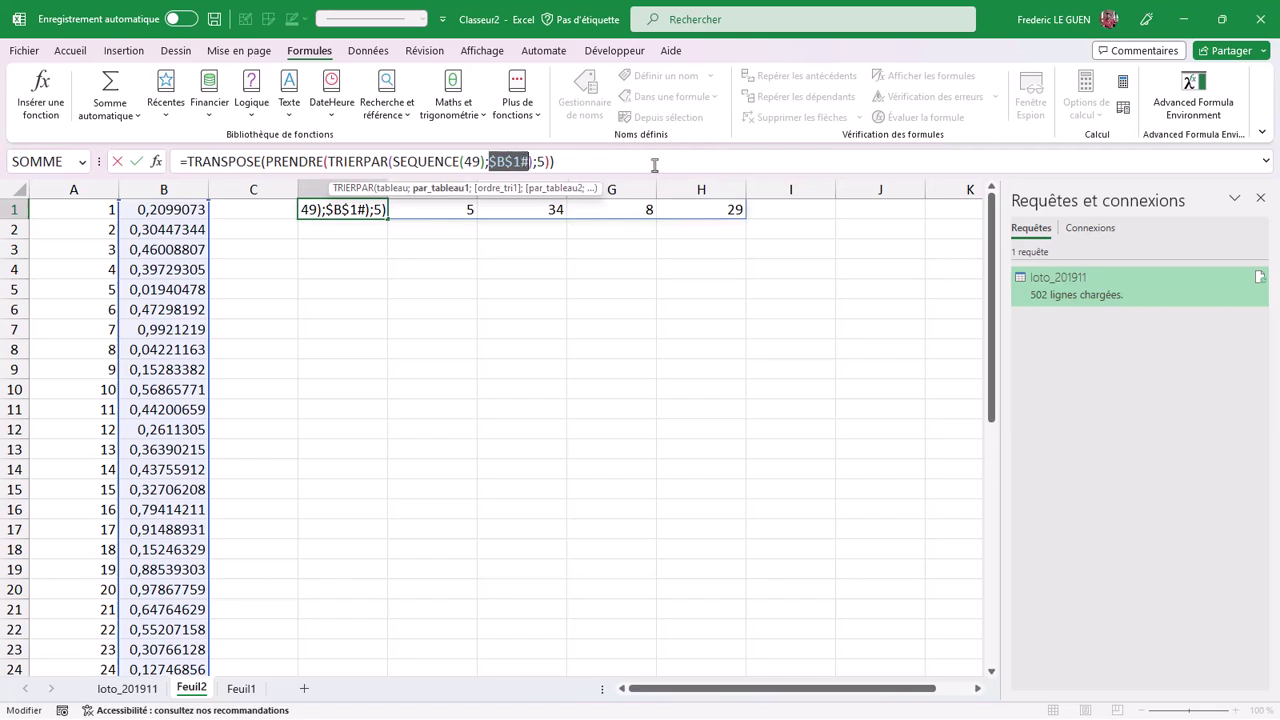
{"action": "type", "text": "table"}
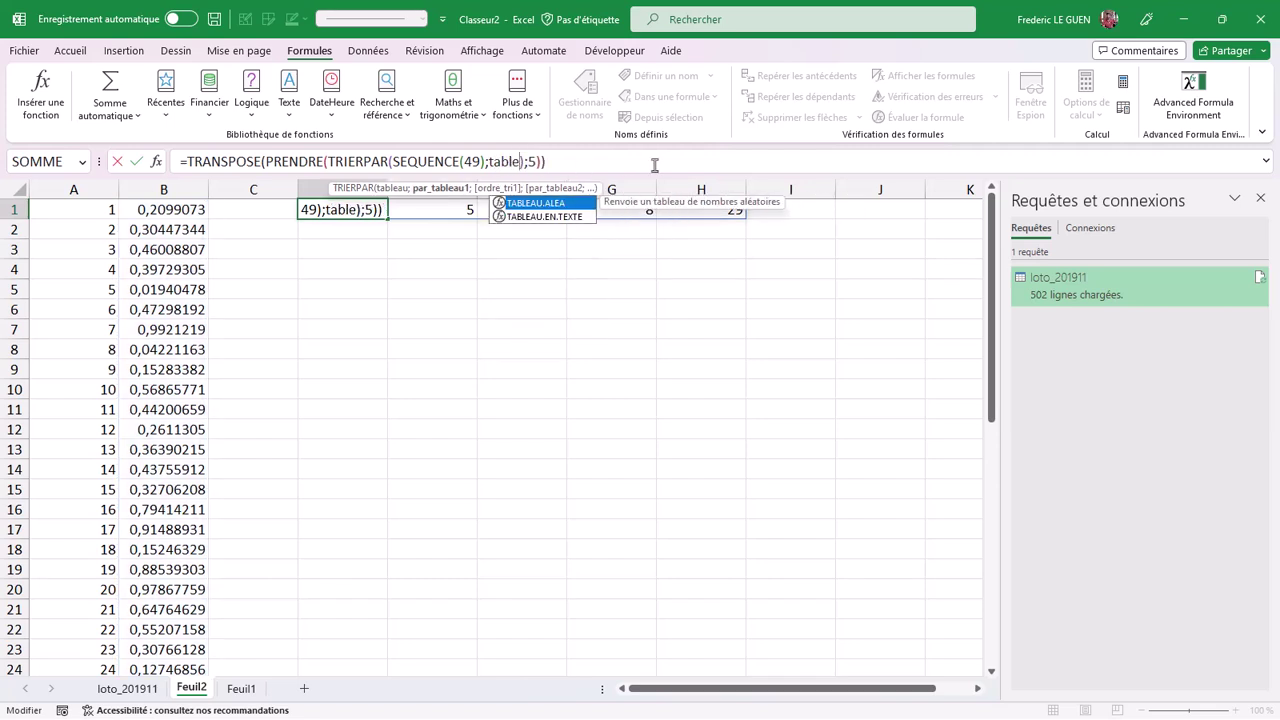
{"action": "key", "text": "Tab"}
{"action": "type", "text": "49)"}
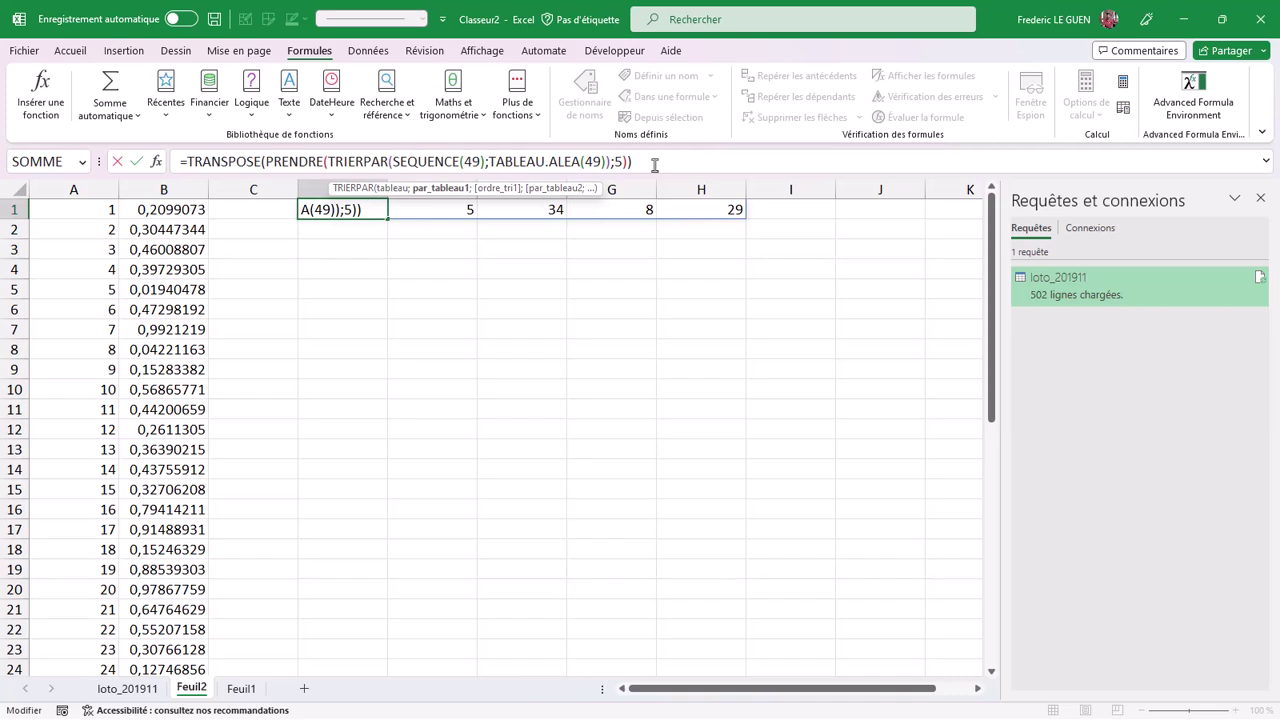
{"action": "key", "text": "Return"}
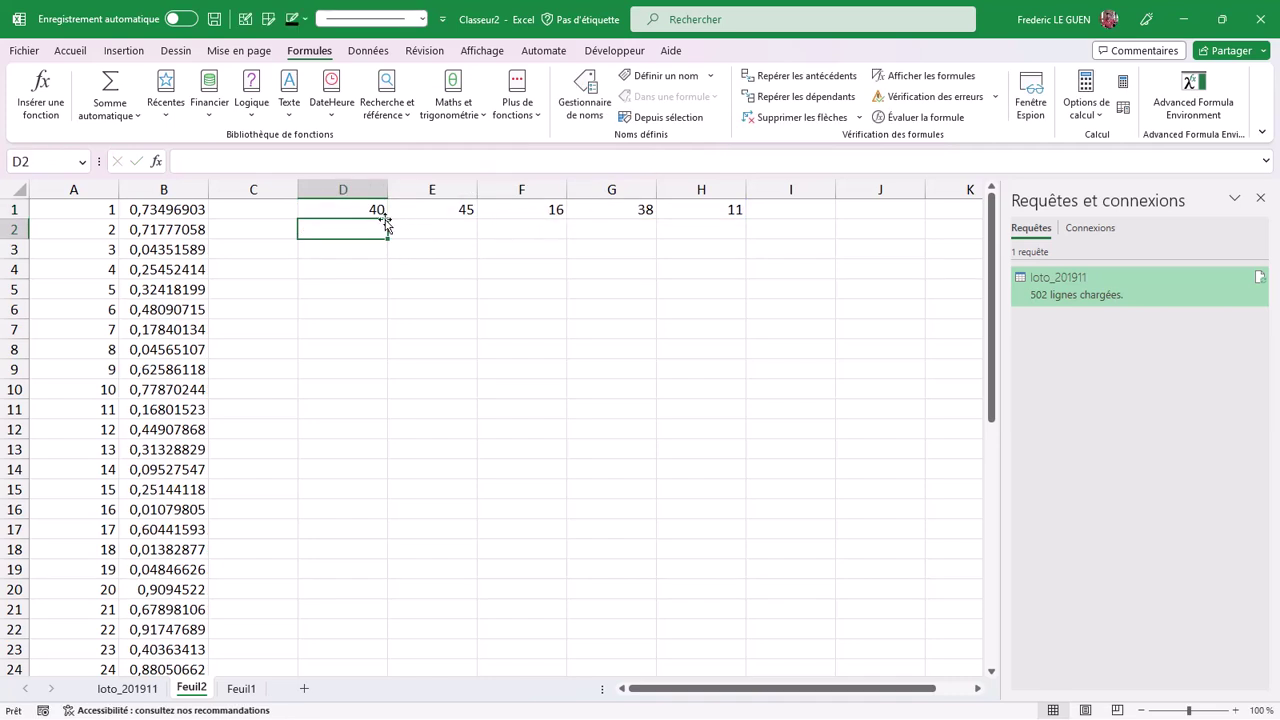
Fill the D1 draw formula down to row 22 so each row draws five numbers.
{"action": "left_click", "coordinate": [368, 209]}
{"action": "left_click_drag", "start_coordinate": [387, 217], "coordinate": [386, 315]}
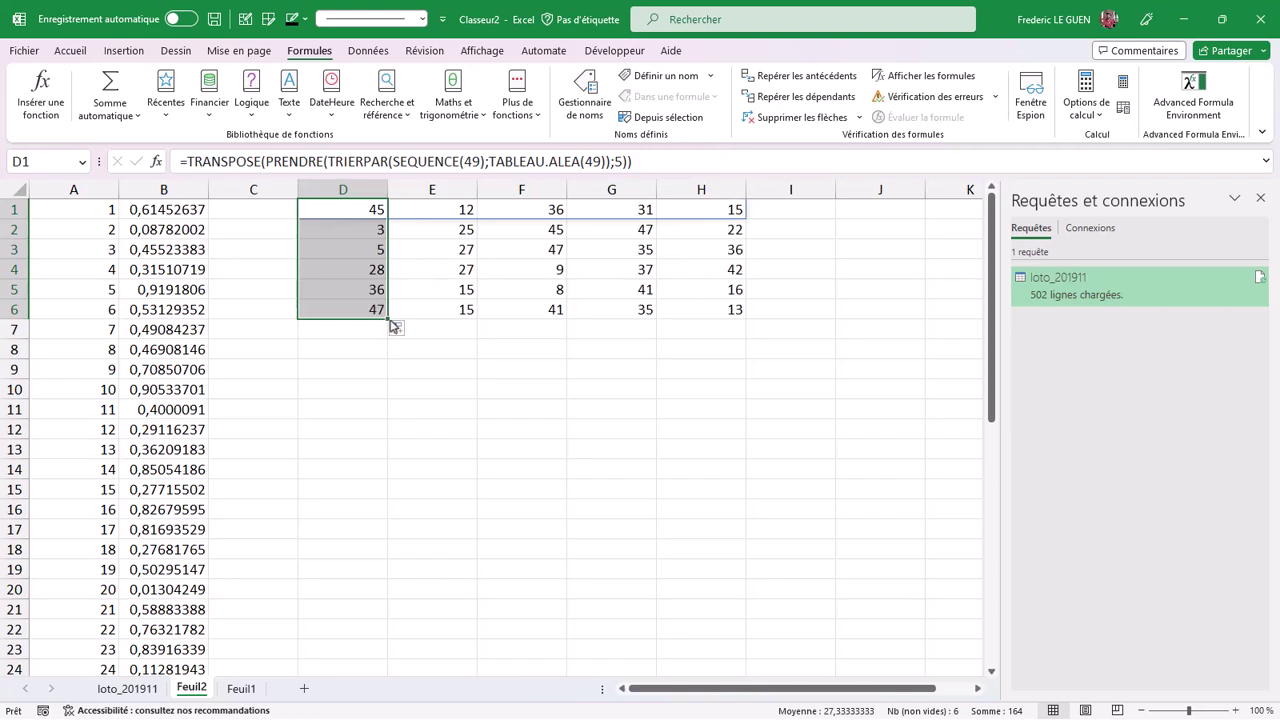
{"action": "left_click_drag", "start_coordinate": [391, 320], "coordinate": [388, 638]}
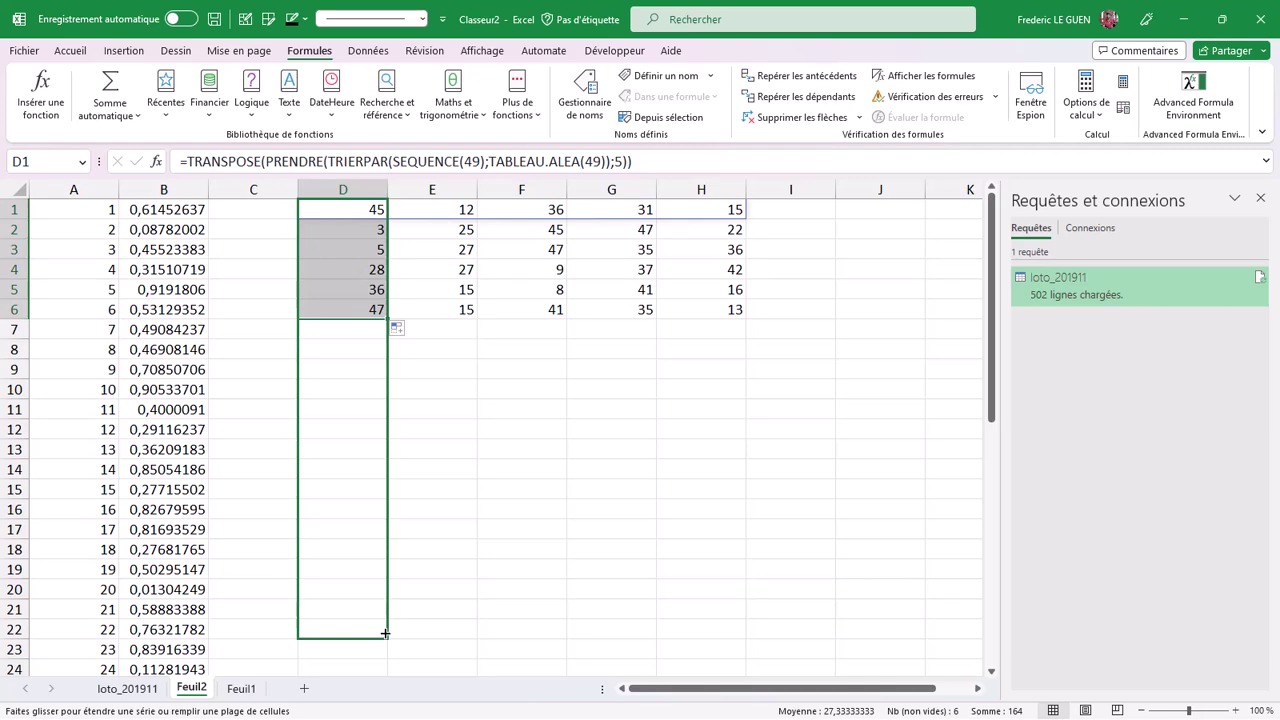